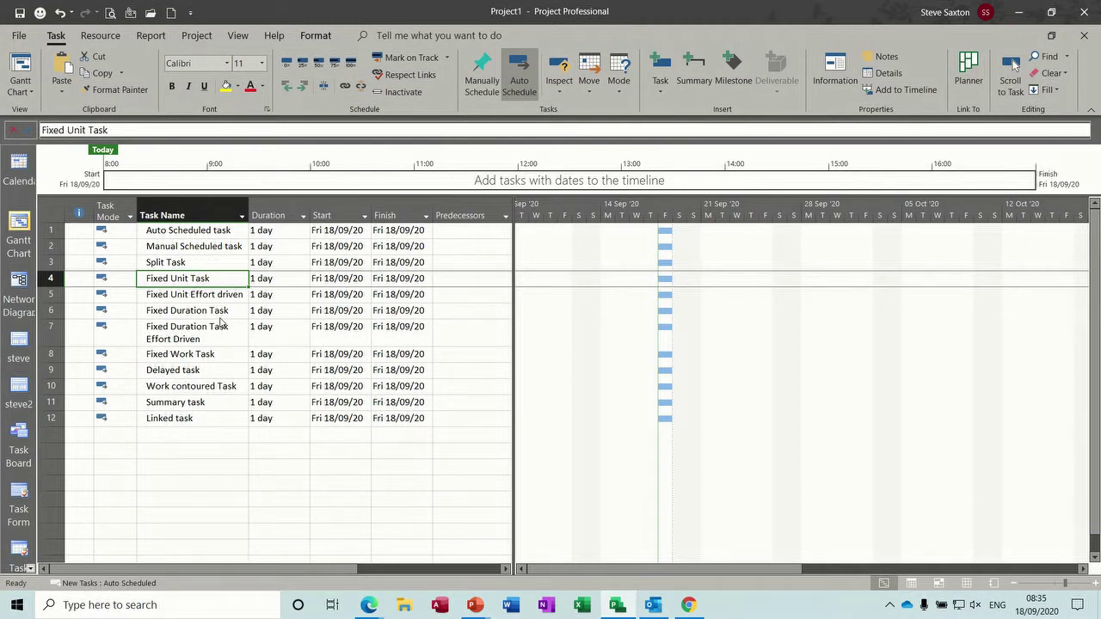
# - Add a task named Auto in row 14, leaving one blank row below Linked task
pyautogui.click(163, 231)
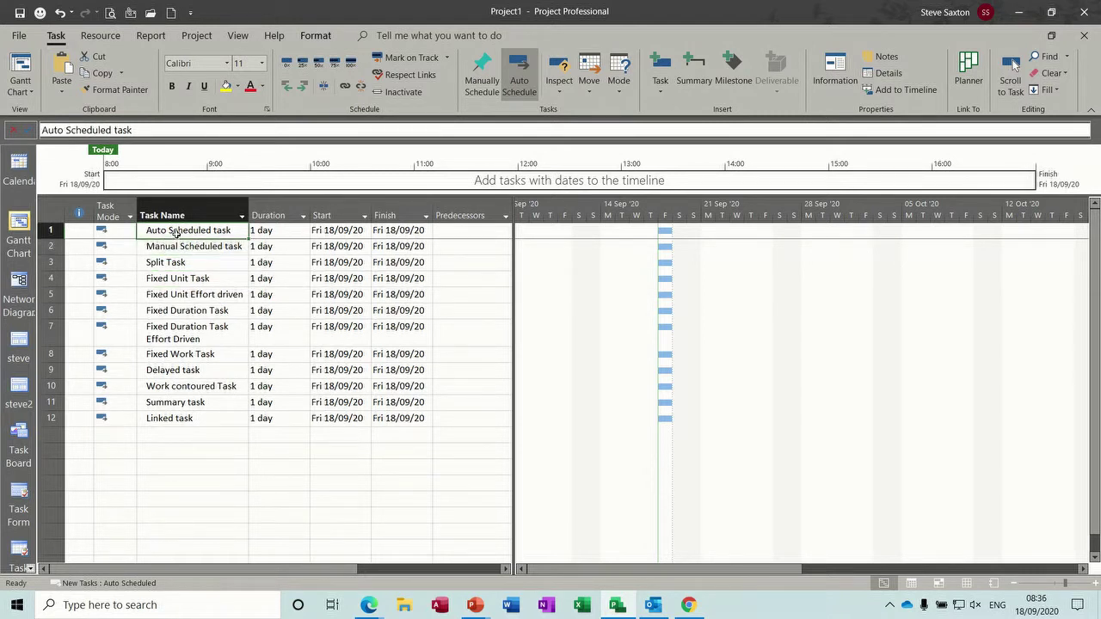
pyautogui.click(178, 231)
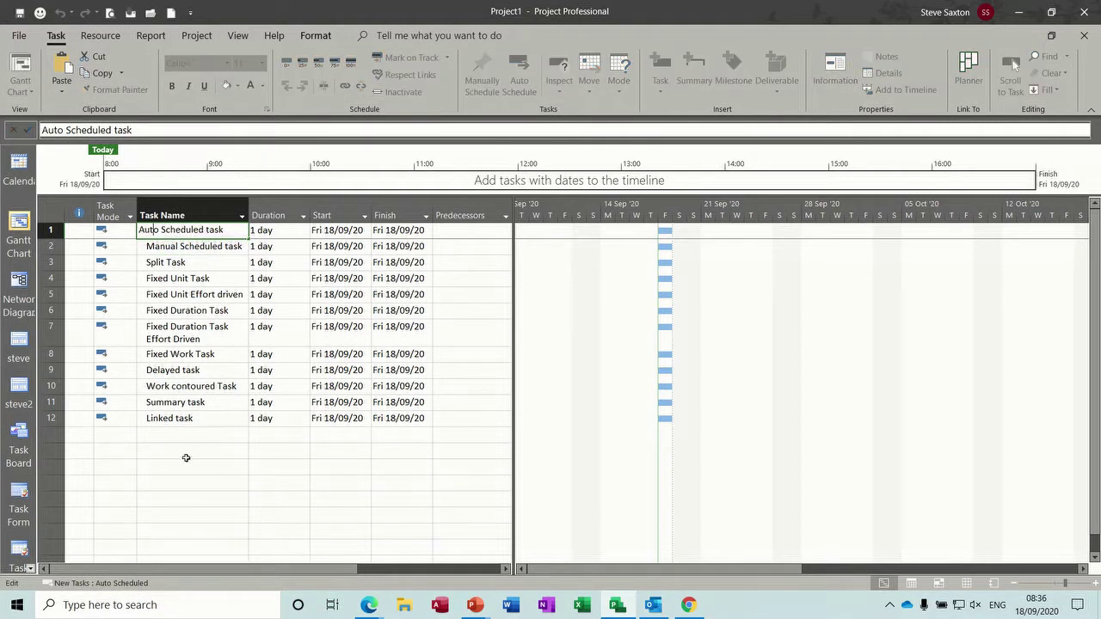
pyautogui.click(194, 450)
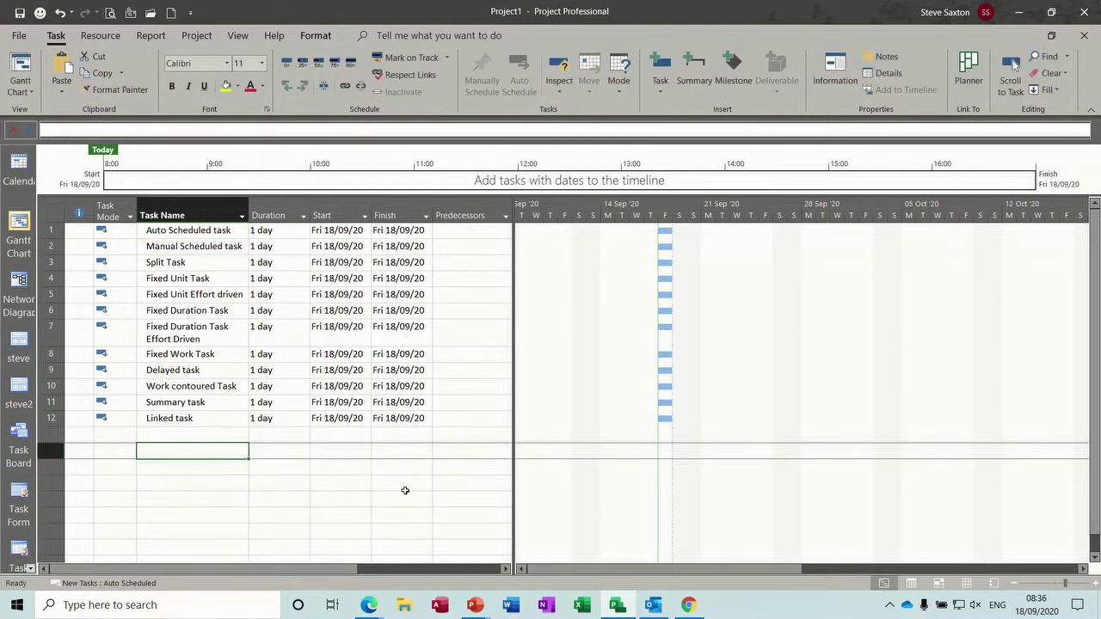
pyautogui.write('Au')
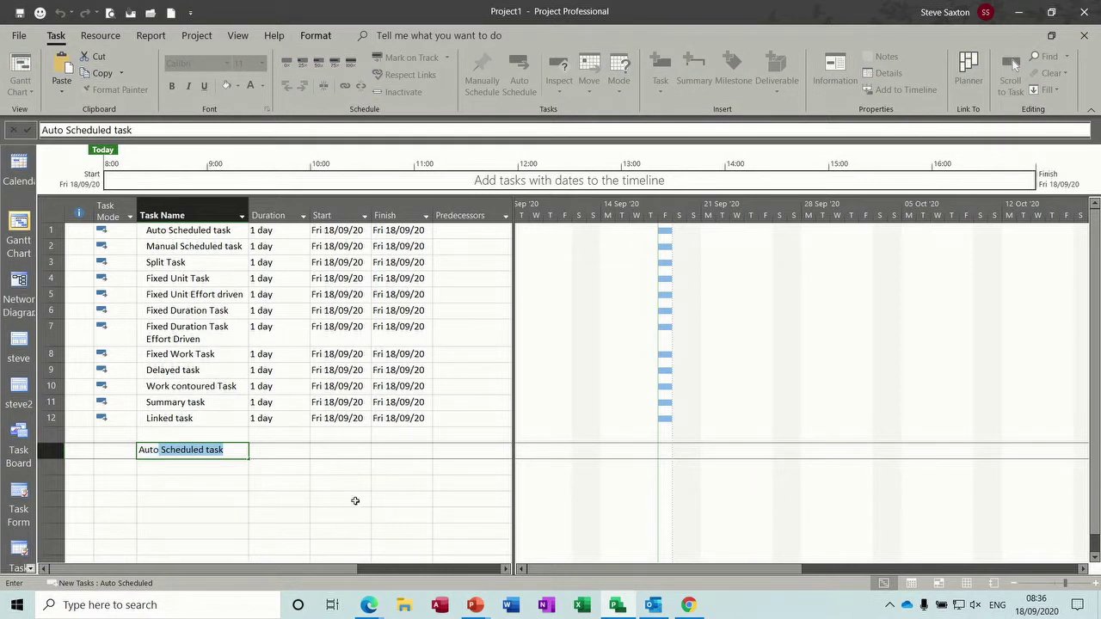
pyautogui.write('to')
pyautogui.press('Delete')
pyautogui.click(187, 463)
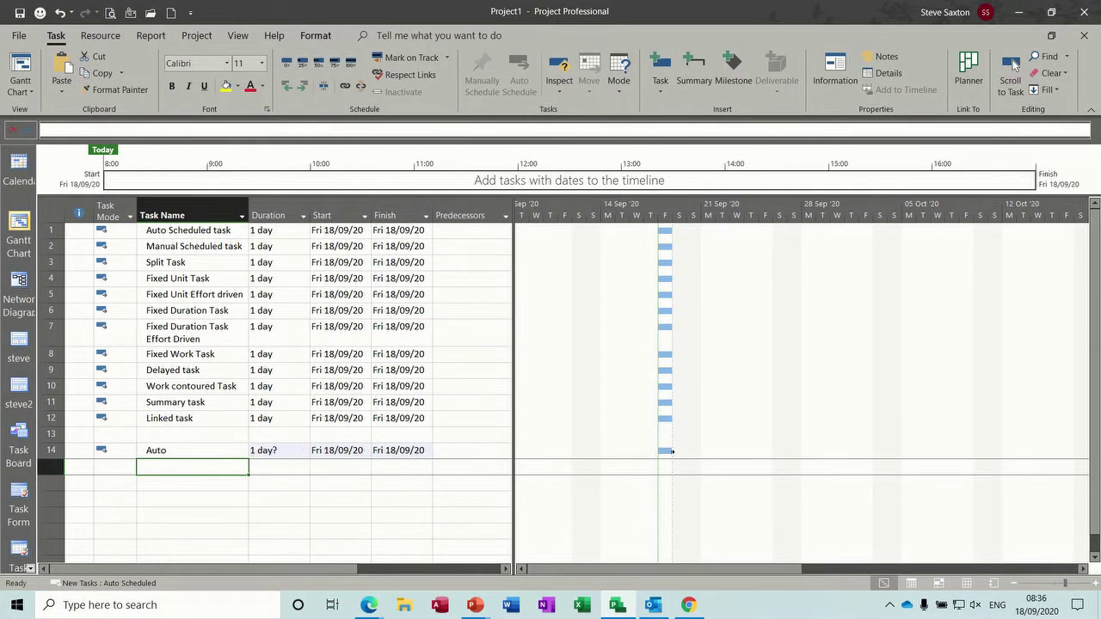
# - Change the Auto task's mode to Manually Scheduled
pyautogui.click(123, 451)
pyautogui.click(131, 453)
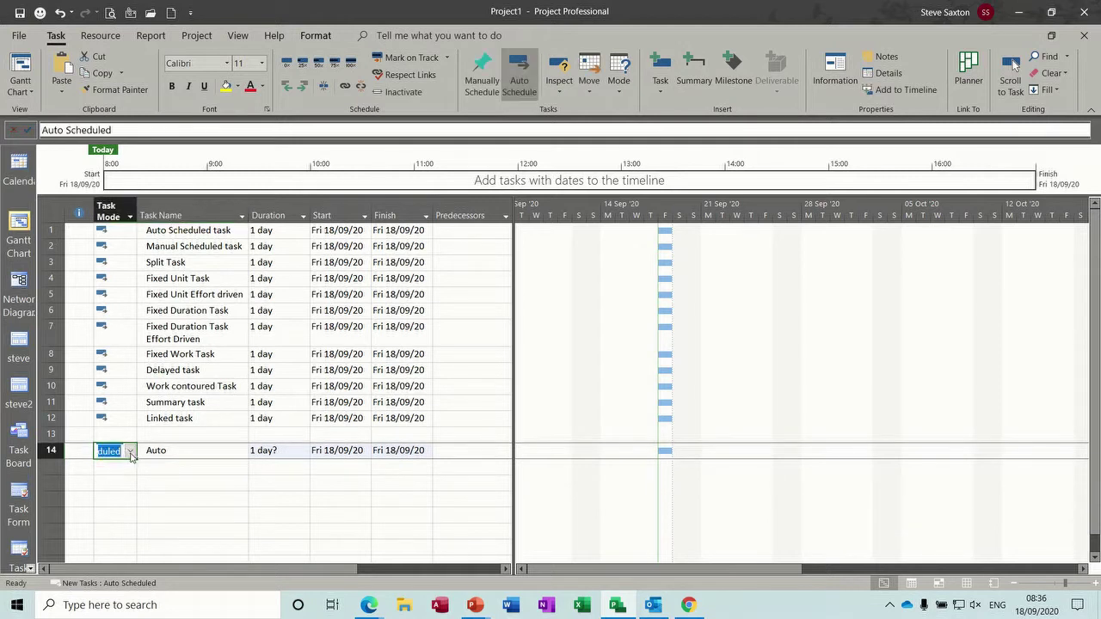
pyautogui.click(124, 465)
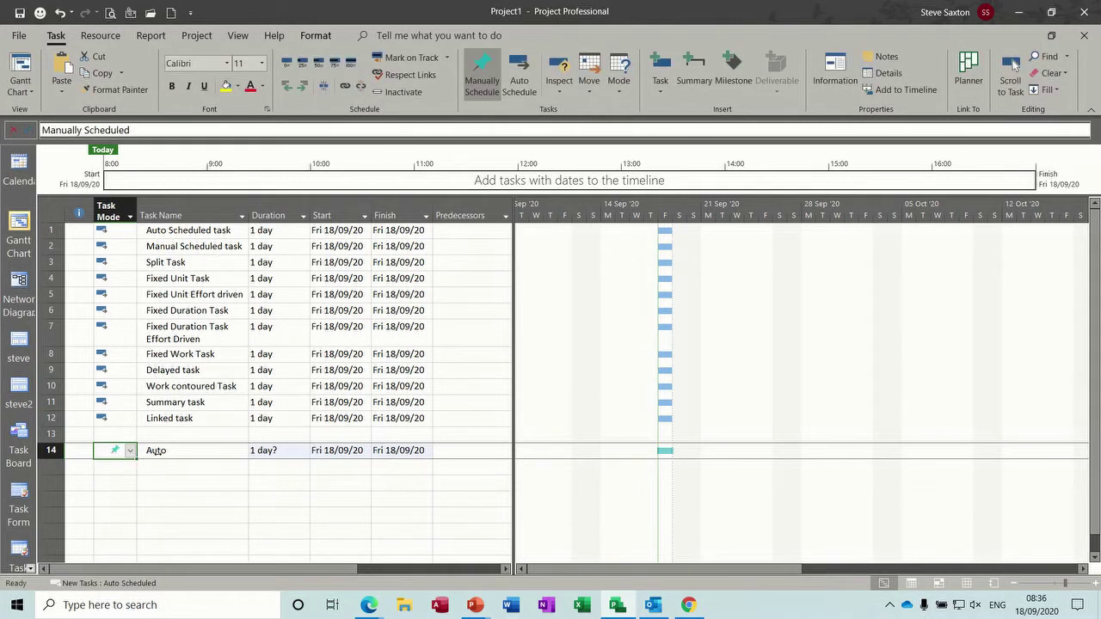
pyautogui.click(192, 451)
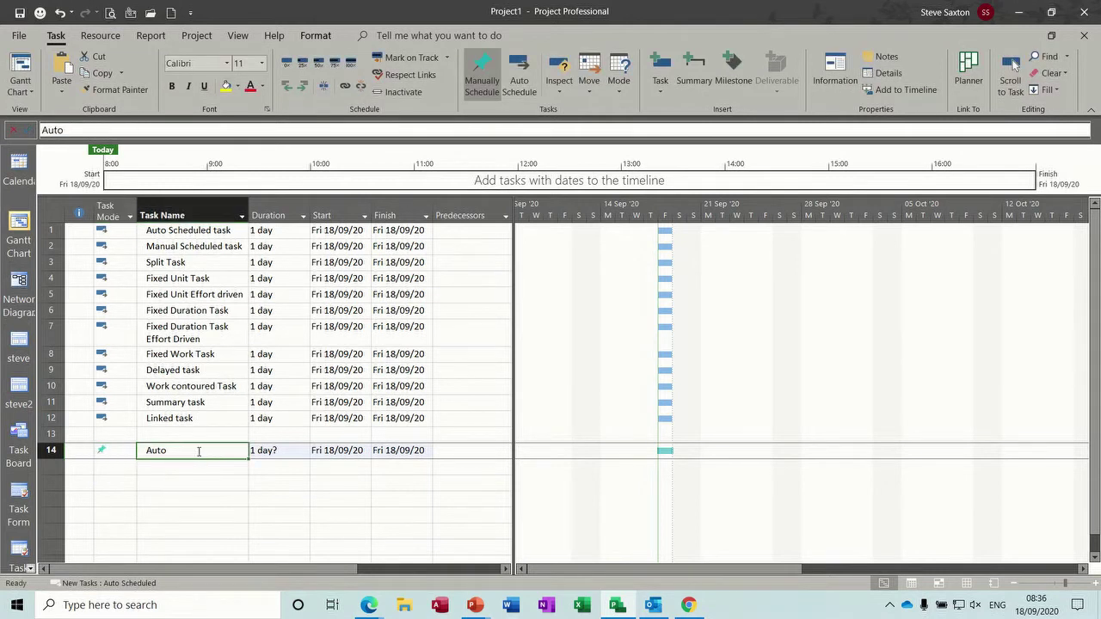
pyautogui.click(121, 451)
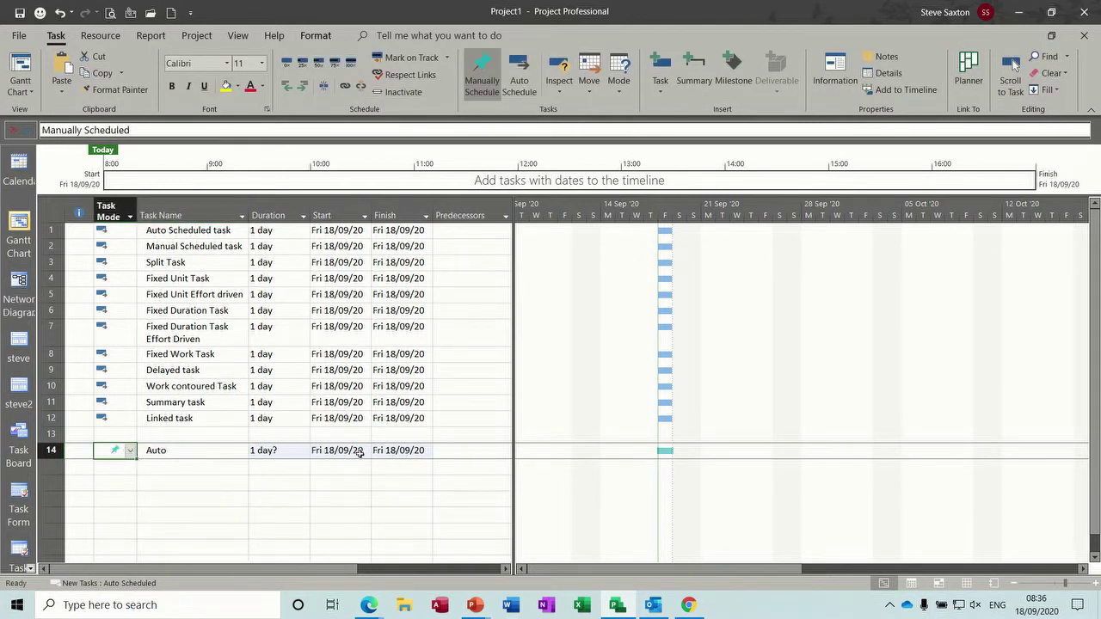
# - Add a manually scheduled task named "manual Scheduled task" in row 15, directly below the Auto task
pyautogui.click(121, 468)
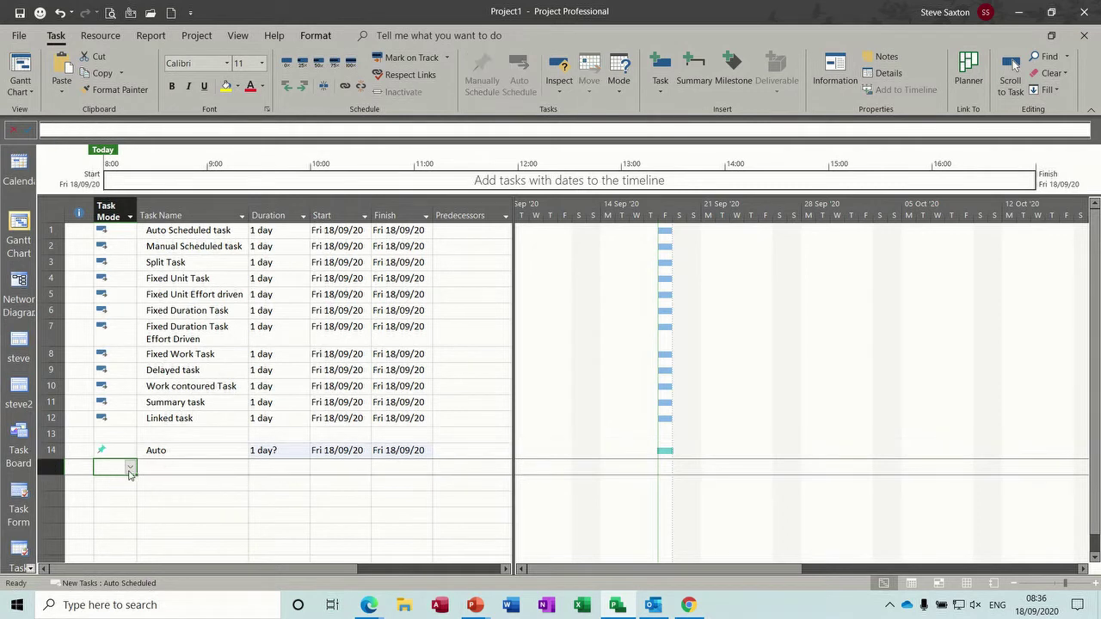
pyautogui.click(130, 468)
pyautogui.click(125, 479)
pyautogui.click(165, 467)
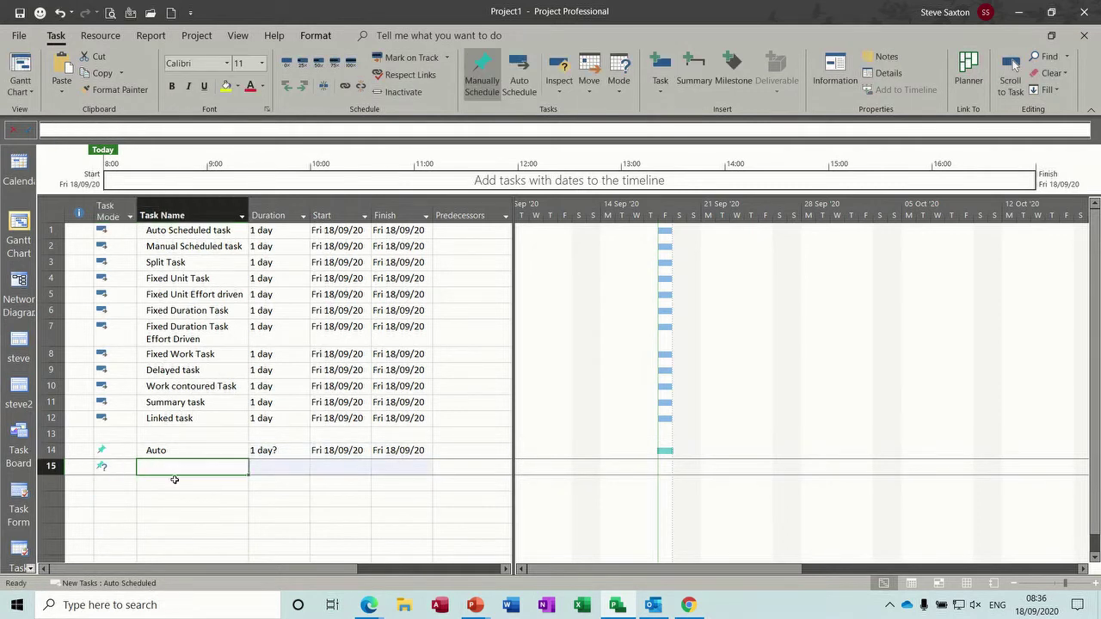
pyautogui.write('manual')
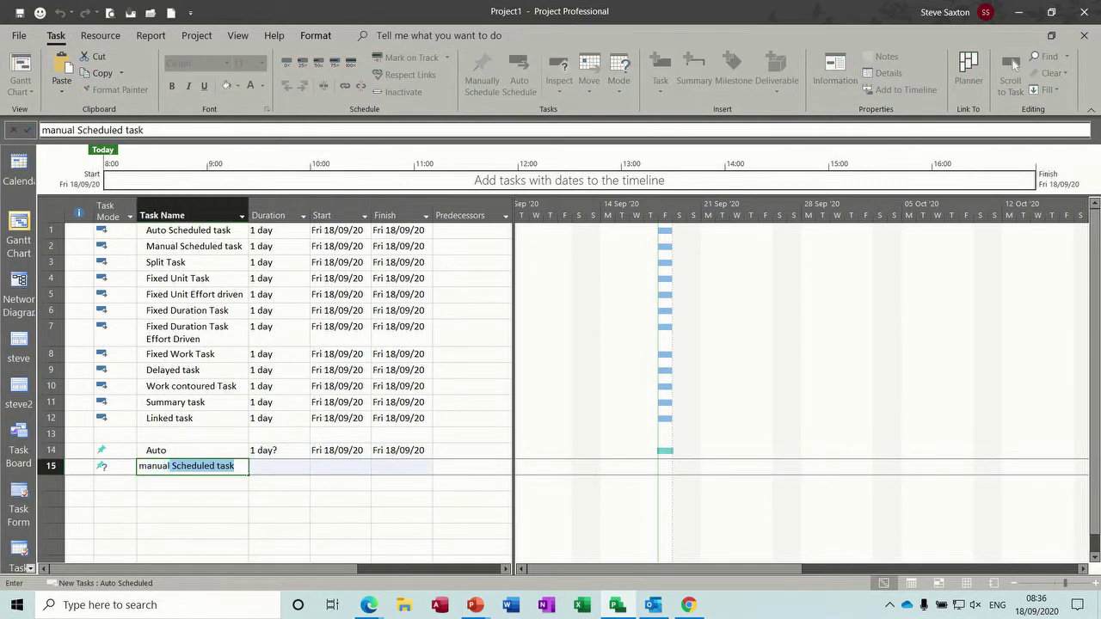
pyautogui.press('Return')
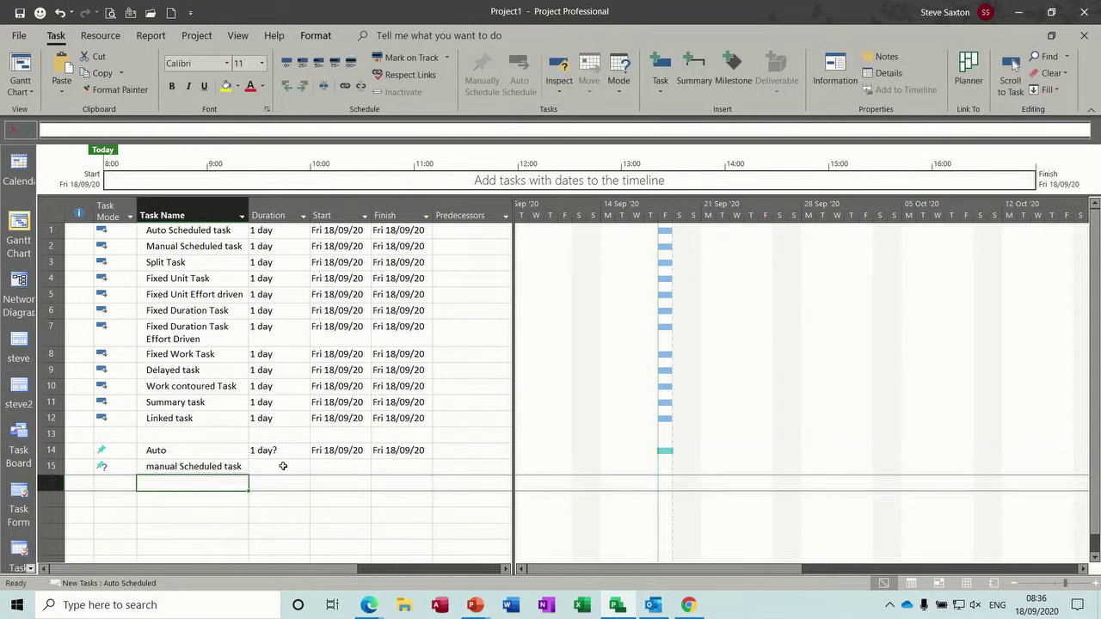
# - Examine the duration, start and finish fields of the manually scheduled task in row 15
pyautogui.click(284, 466)
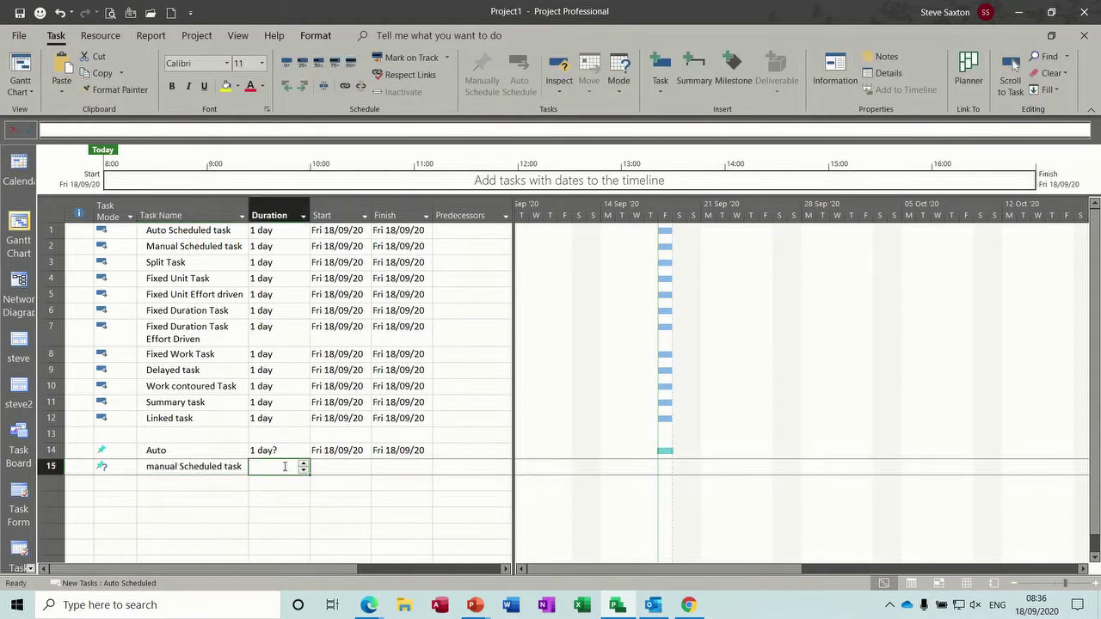
pyautogui.click(340, 470)
pyautogui.moveTo(340, 470); pyautogui.dragTo(393, 471)
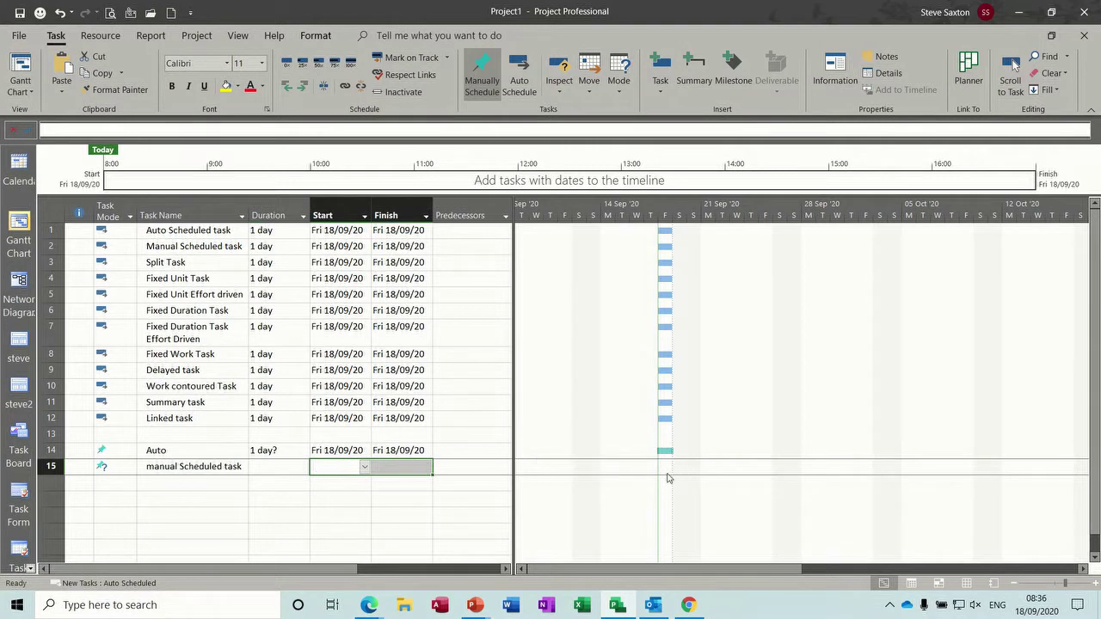
pyautogui.click(194, 468)
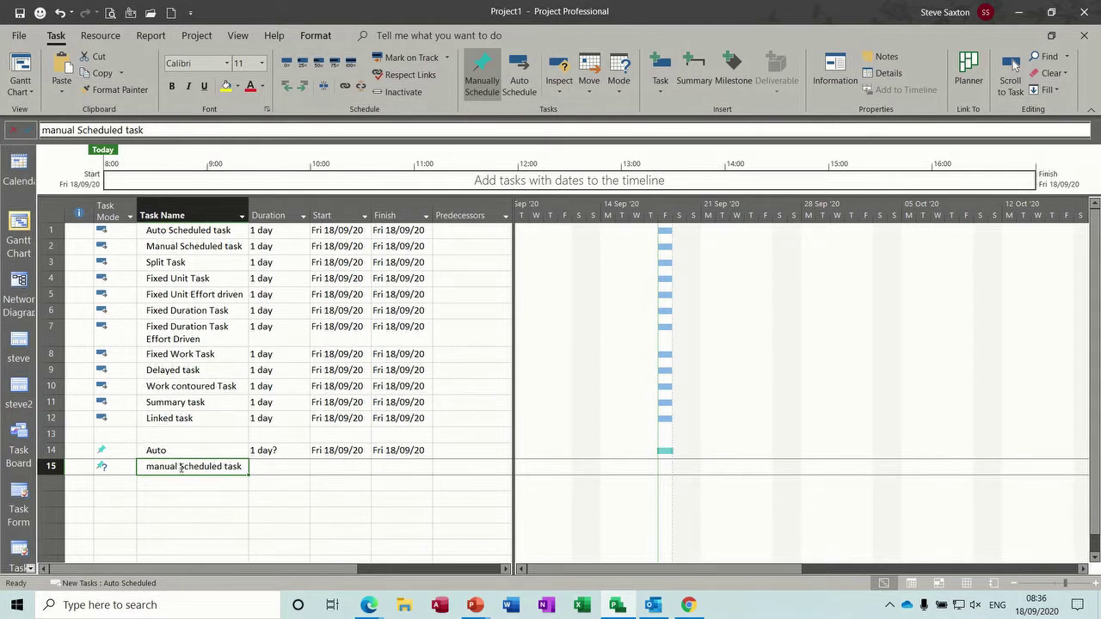
# - Review the project's scheduling options for newly created tasks and which projects they can apply to, then close them without changes
pyautogui.click(18, 35)
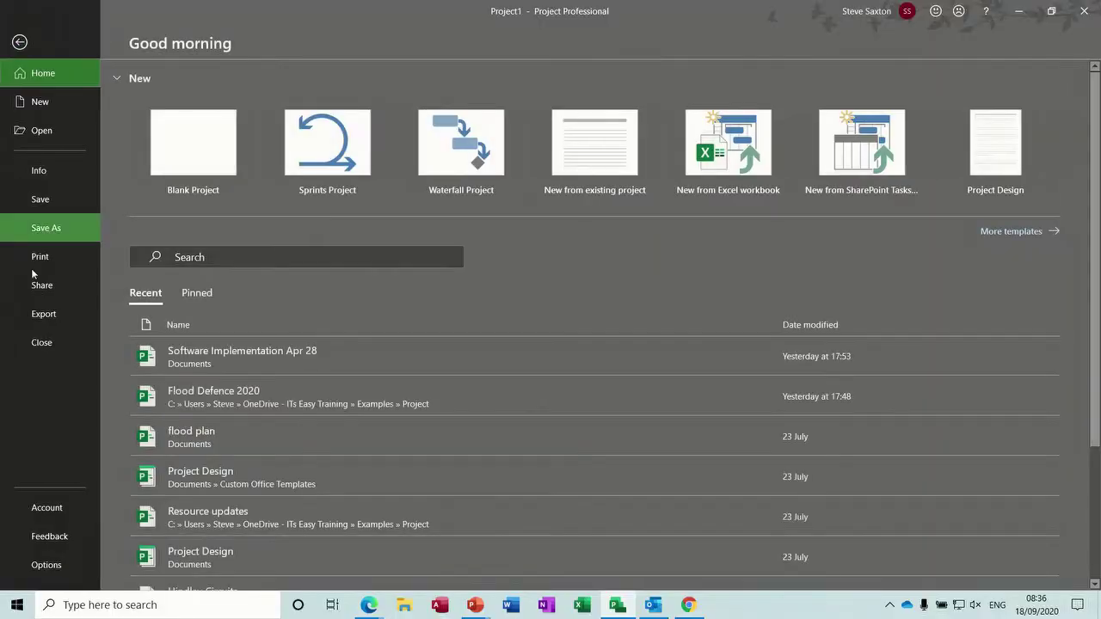
pyautogui.click(44, 565)
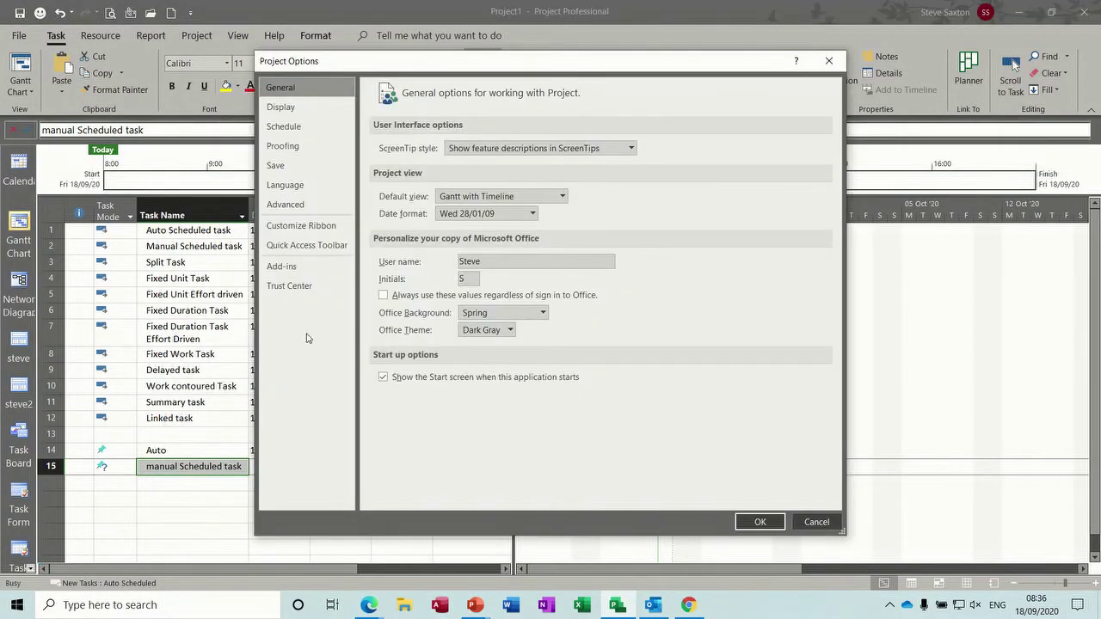
pyautogui.click(302, 133)
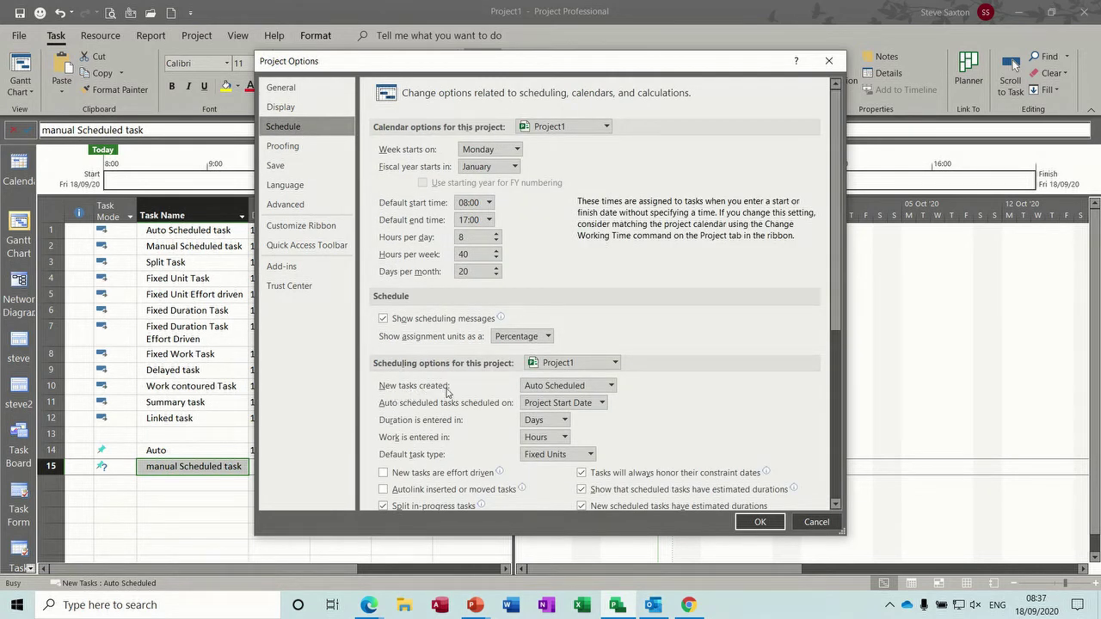
pyautogui.click(618, 368)
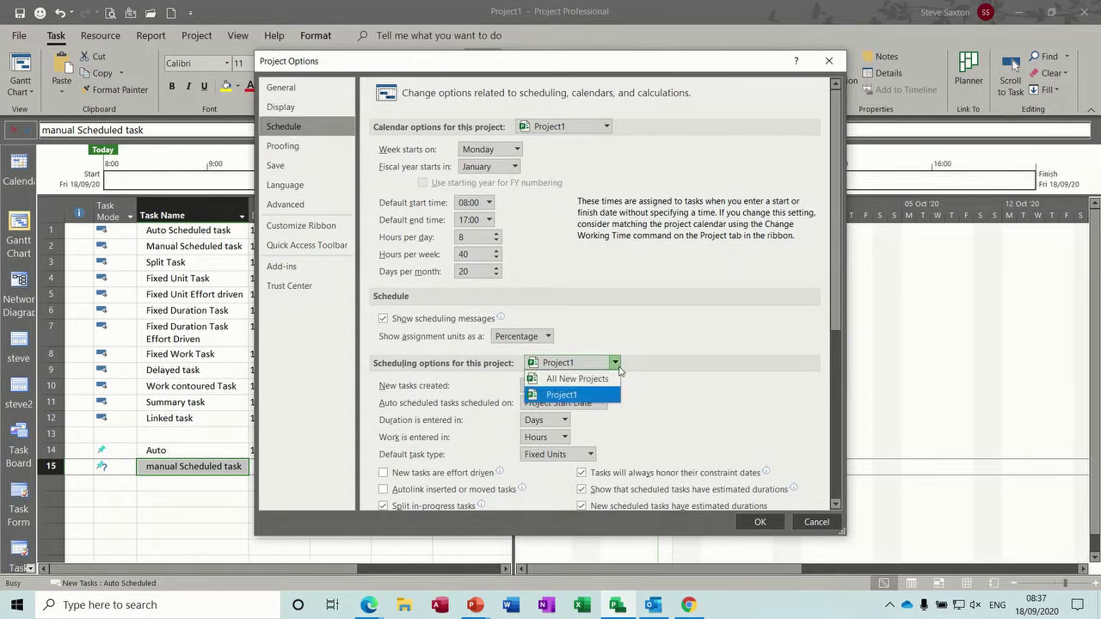
pyautogui.click(616, 364)
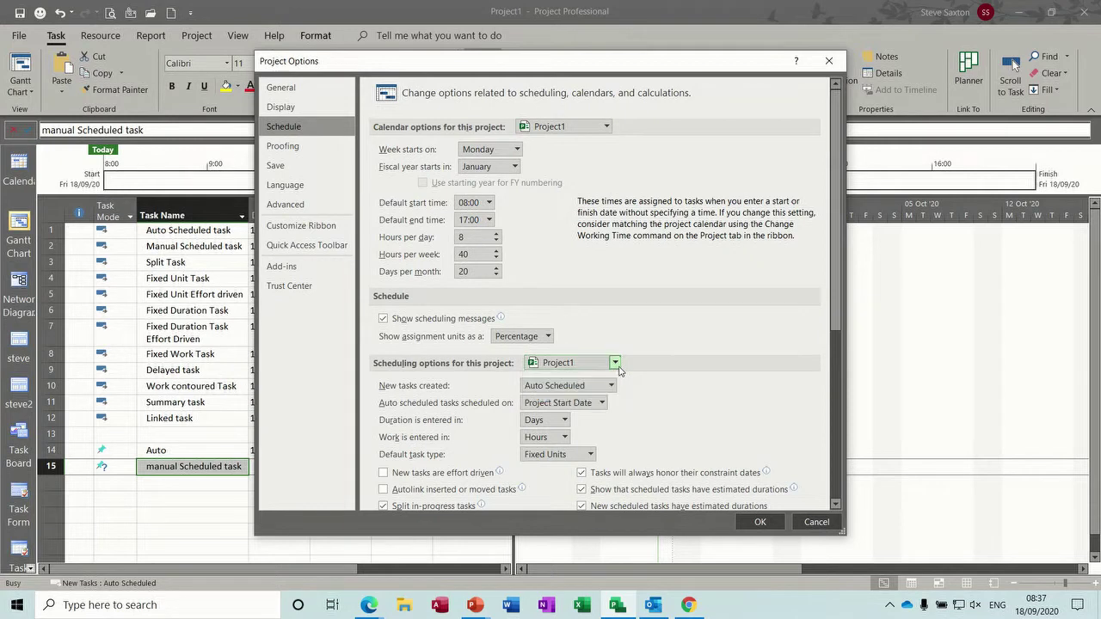
pyautogui.click(816, 522)
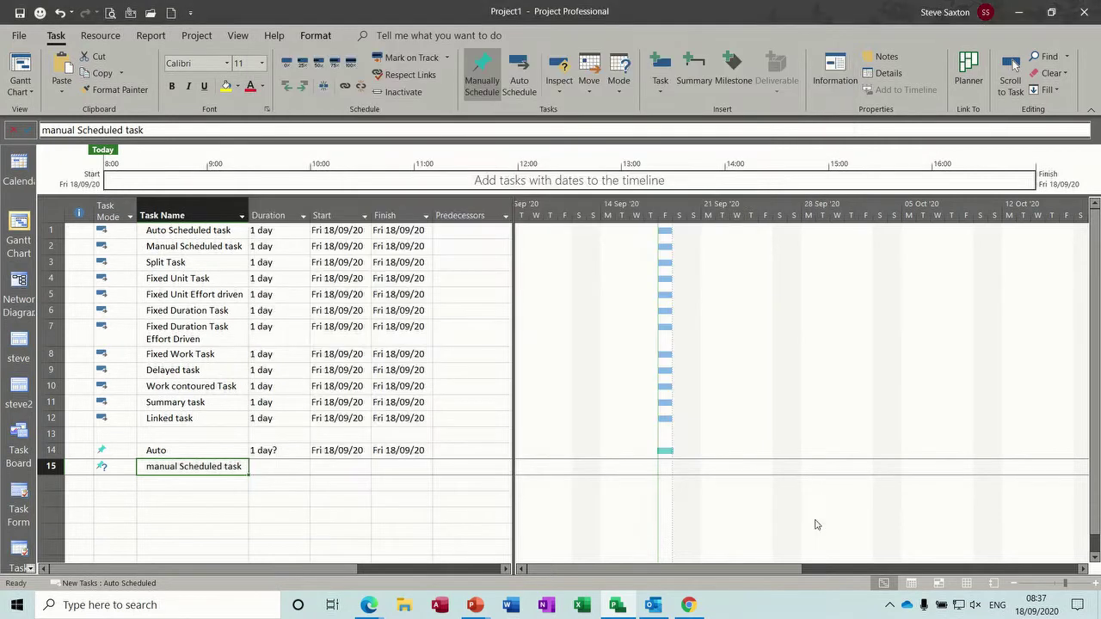
# - Switch the task in row 15 to Auto Scheduled mode
pyautogui.click(118, 466)
pyautogui.click(129, 466)
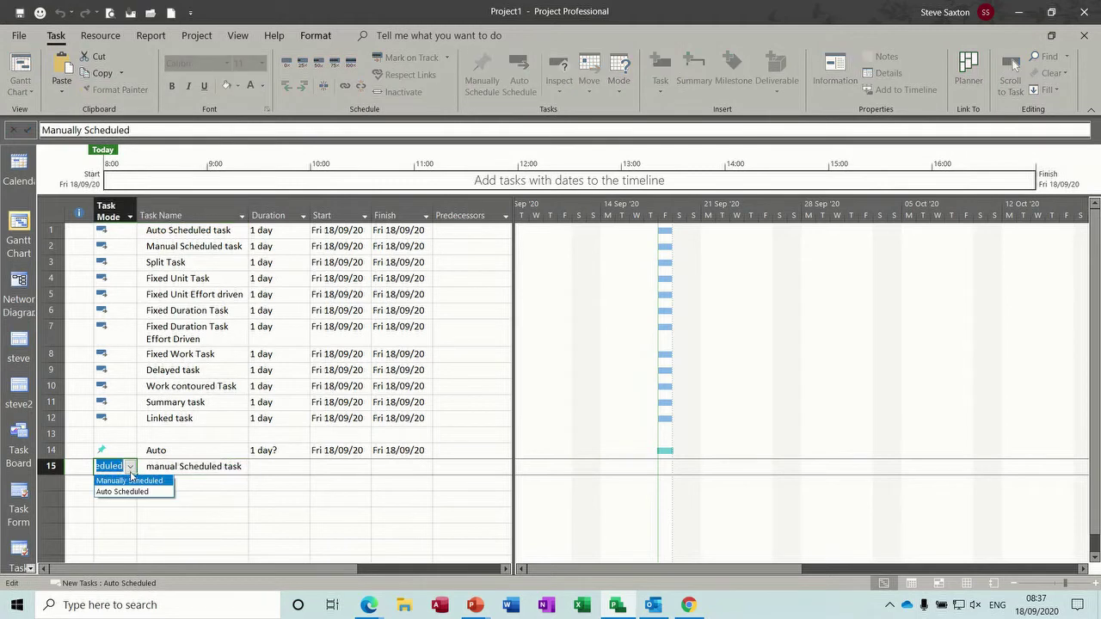
pyautogui.click(128, 492)
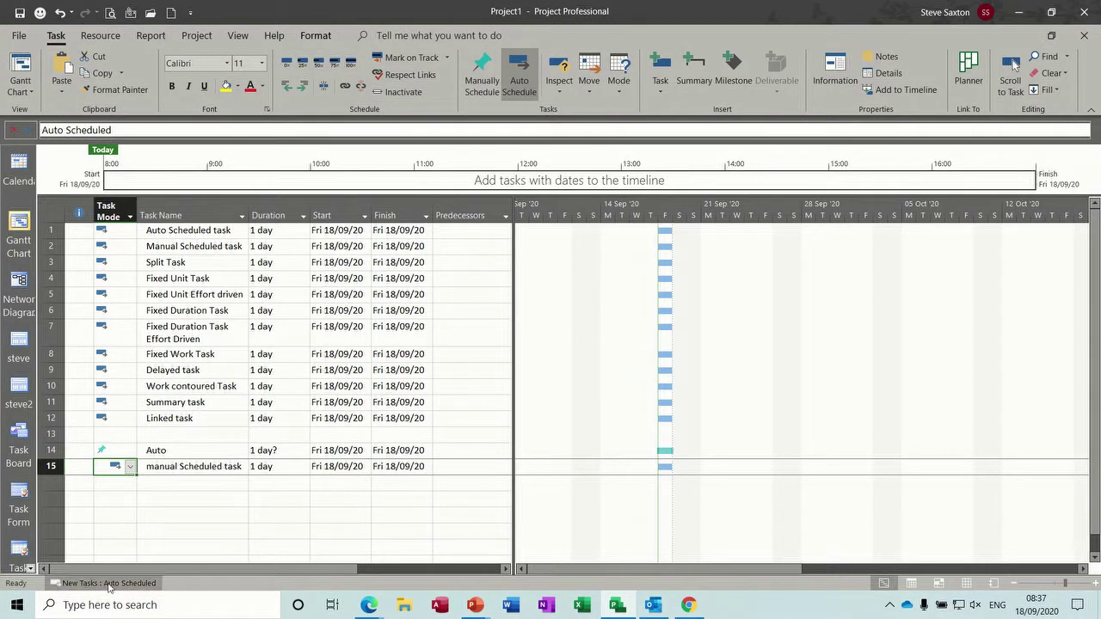
# - Look at the available scheduling mode choices for new tasks without changing the current one
pyautogui.click(74, 588)
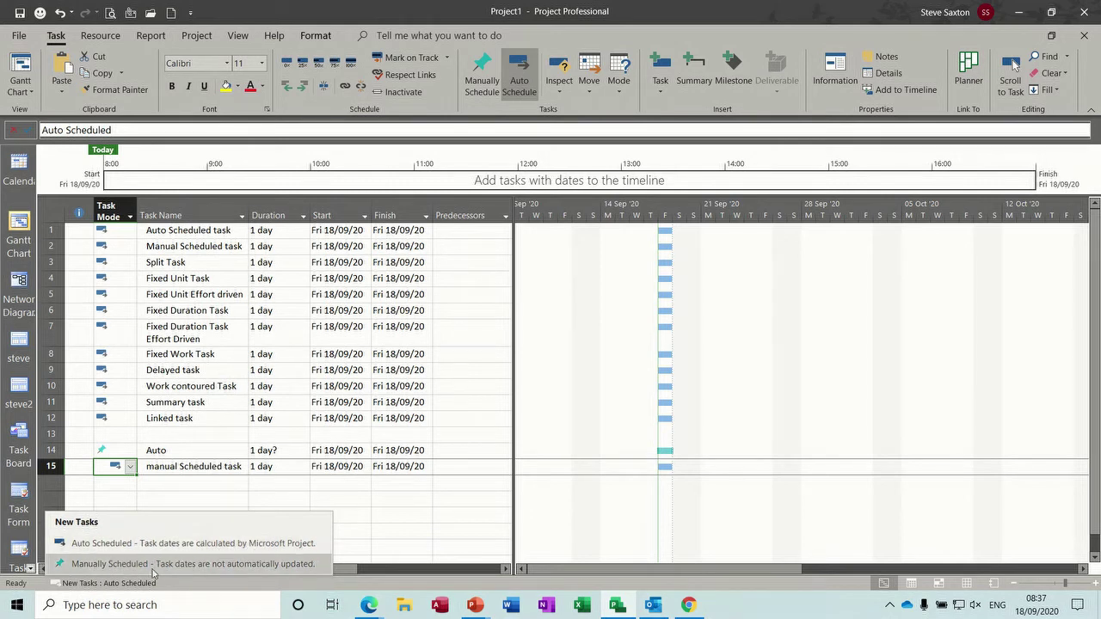
pyautogui.click(197, 484)
pyautogui.click(180, 493)
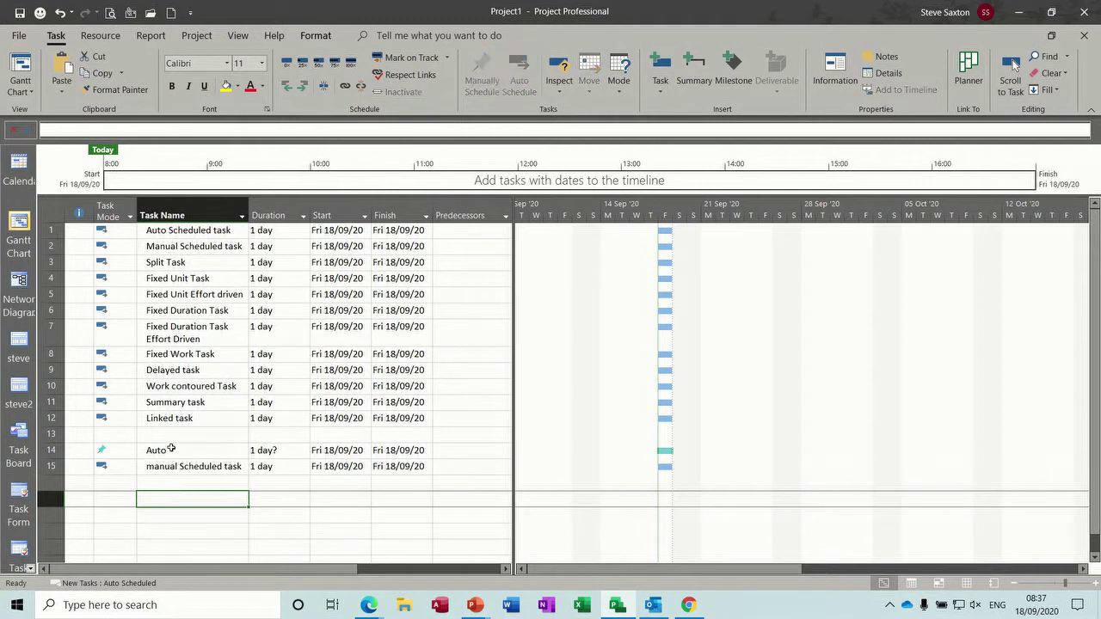
# - Delete the two trial tasks in rows 14 and 15
pyautogui.moveTo(56, 451); pyautogui.dragTo(57, 463)
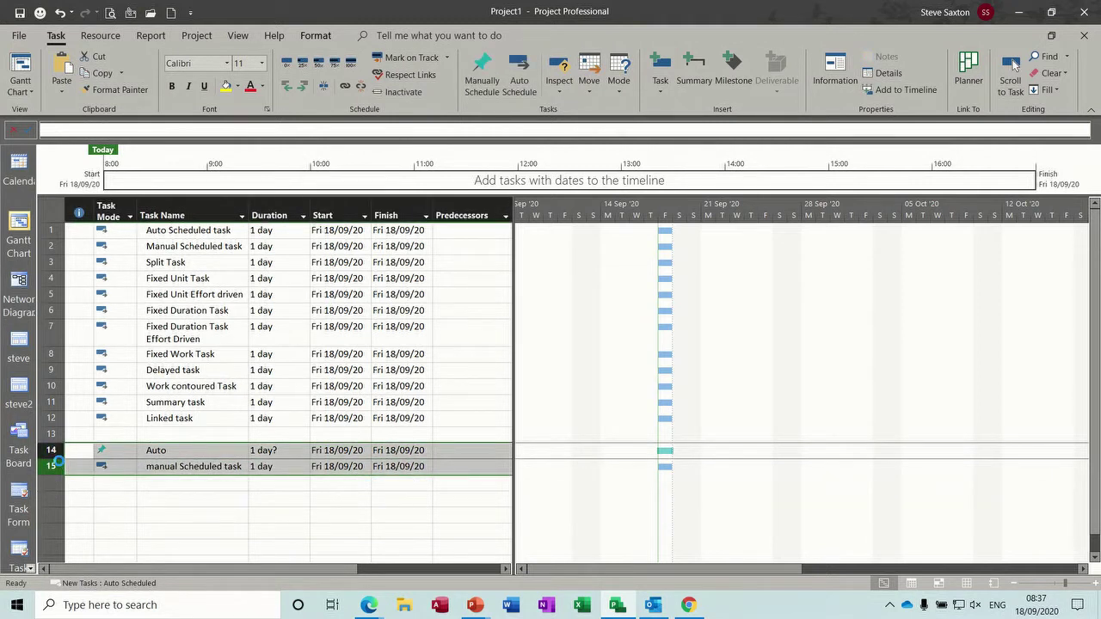
pyautogui.press('Delete')
# - Add a task named Task A in row 14 with a duration of 5 days
pyautogui.click(153, 457)
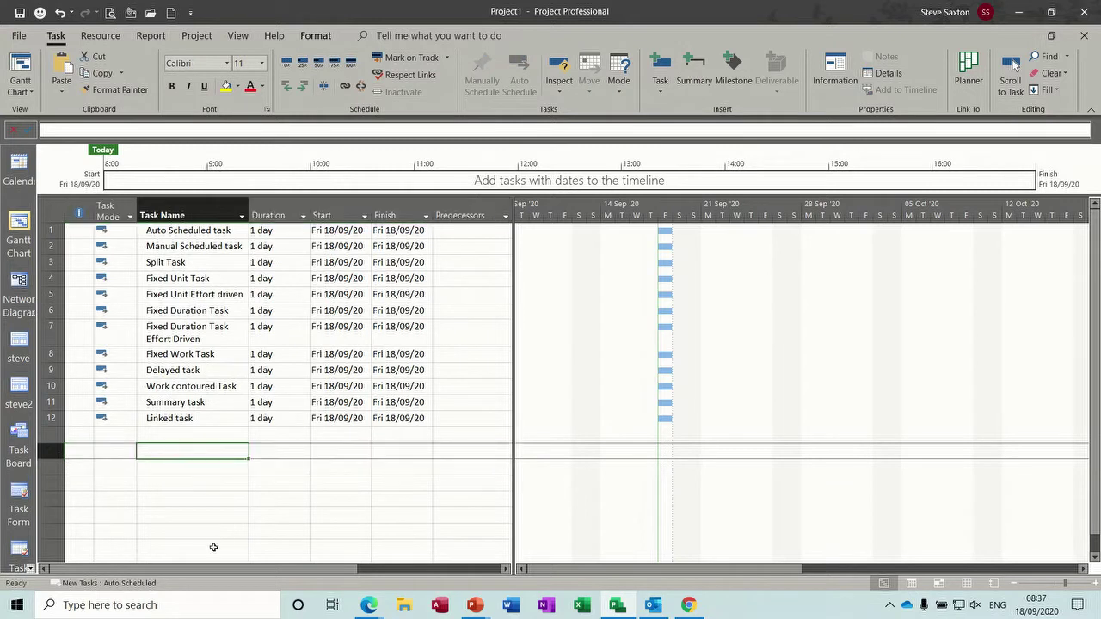
pyautogui.write('Task A')
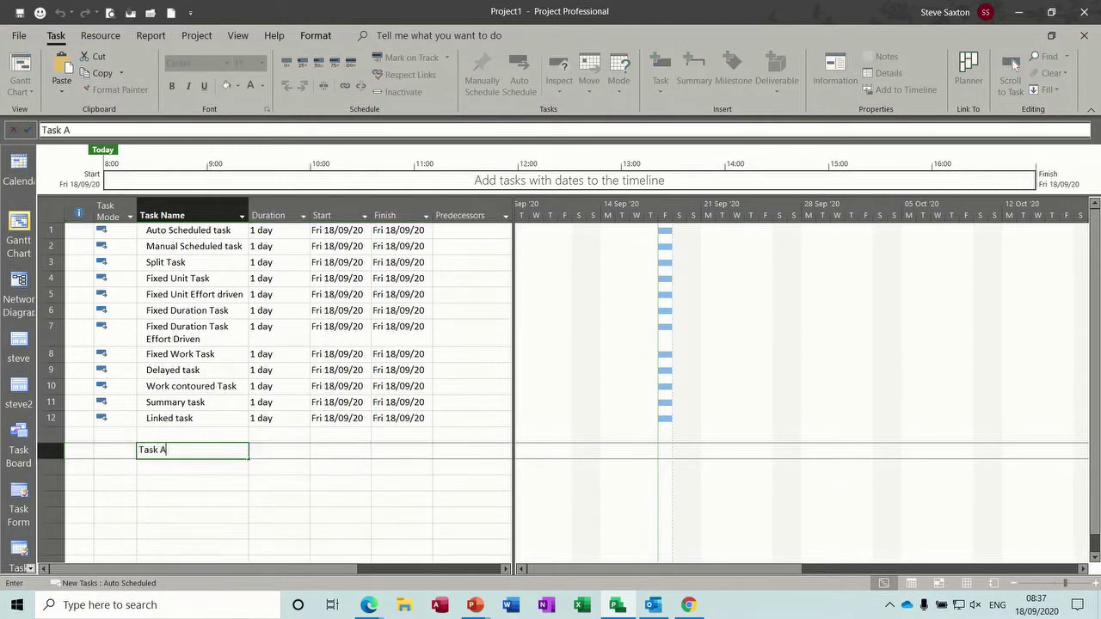
pyautogui.click(282, 455)
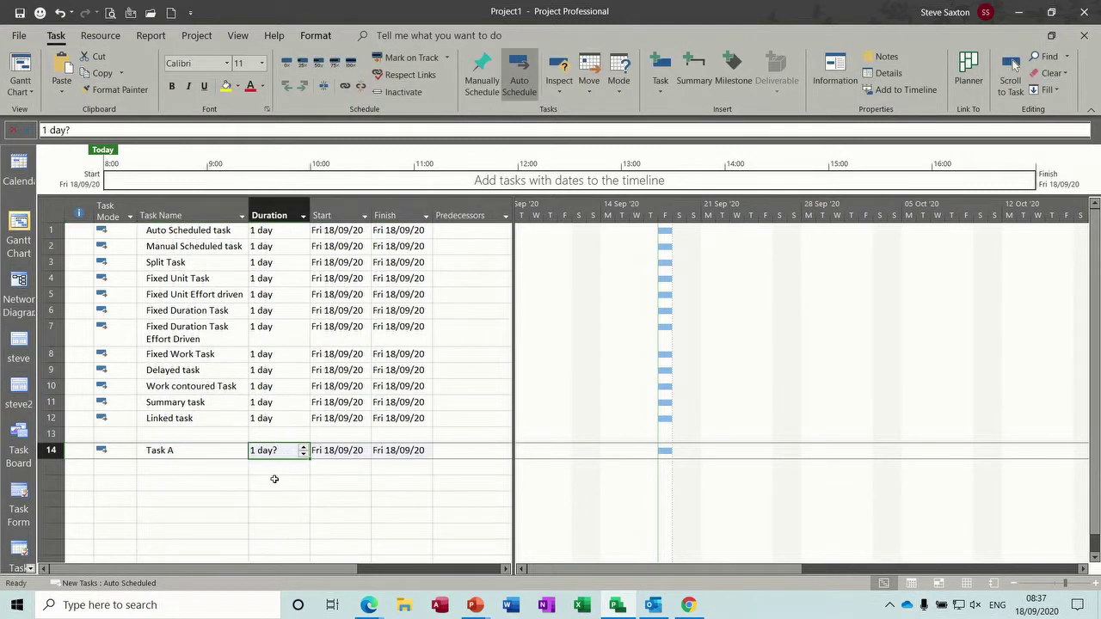
pyautogui.write('5')
pyautogui.click(193, 469)
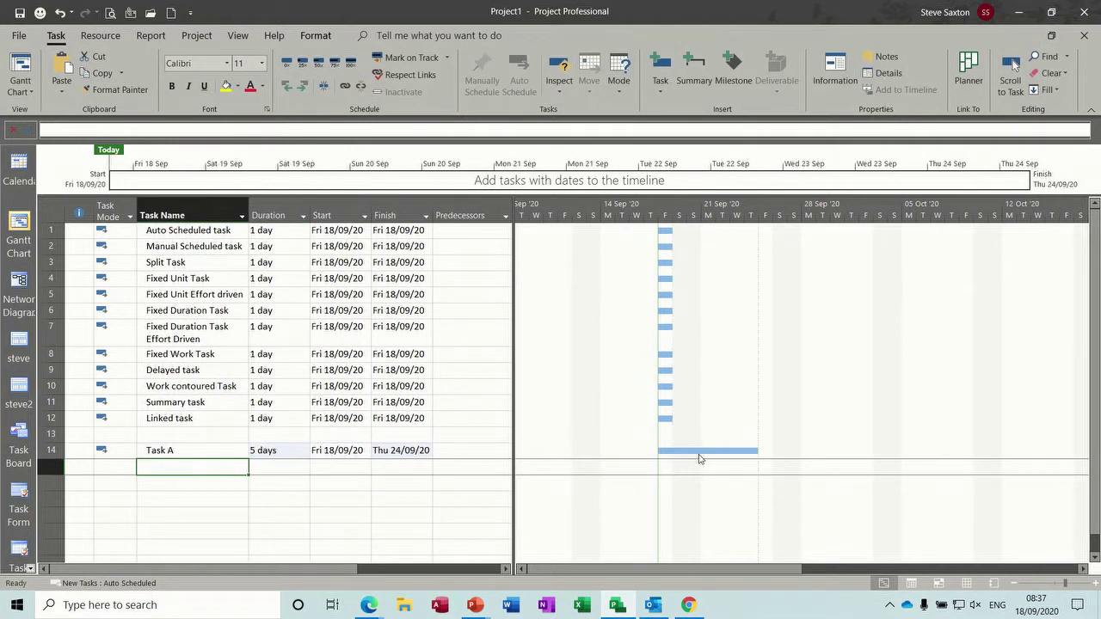
# - Split Task A at Mon 21/09/20 and move its remaining part to run from Tue 29/09/20 to Fri 02/10/20
pyautogui.click(324, 88)
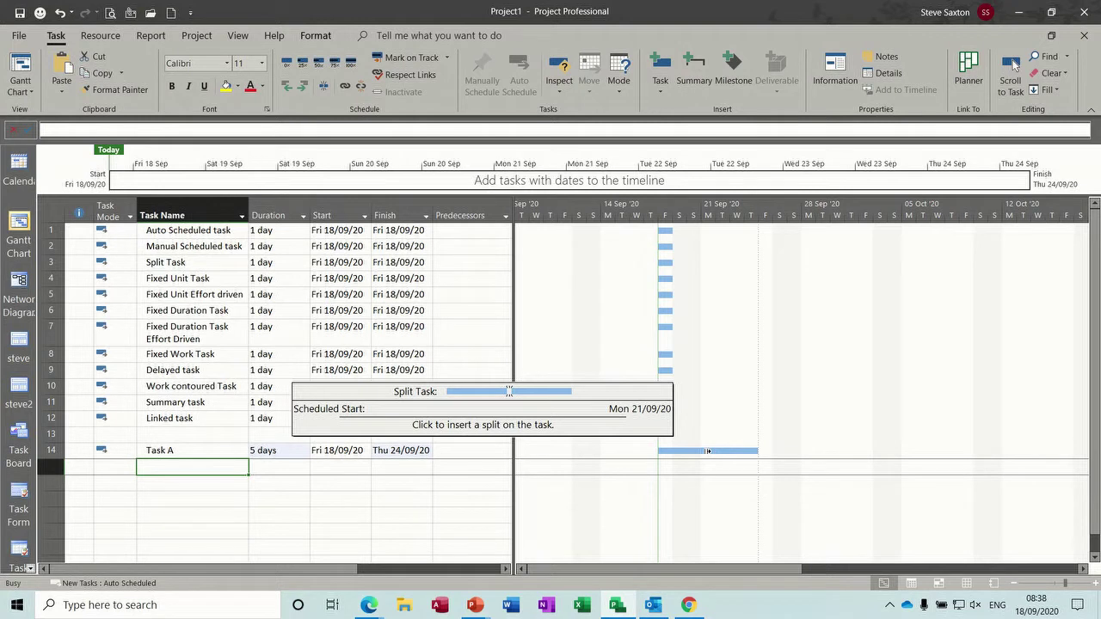
pyautogui.moveTo(707, 450); pyautogui.dragTo(825, 449)
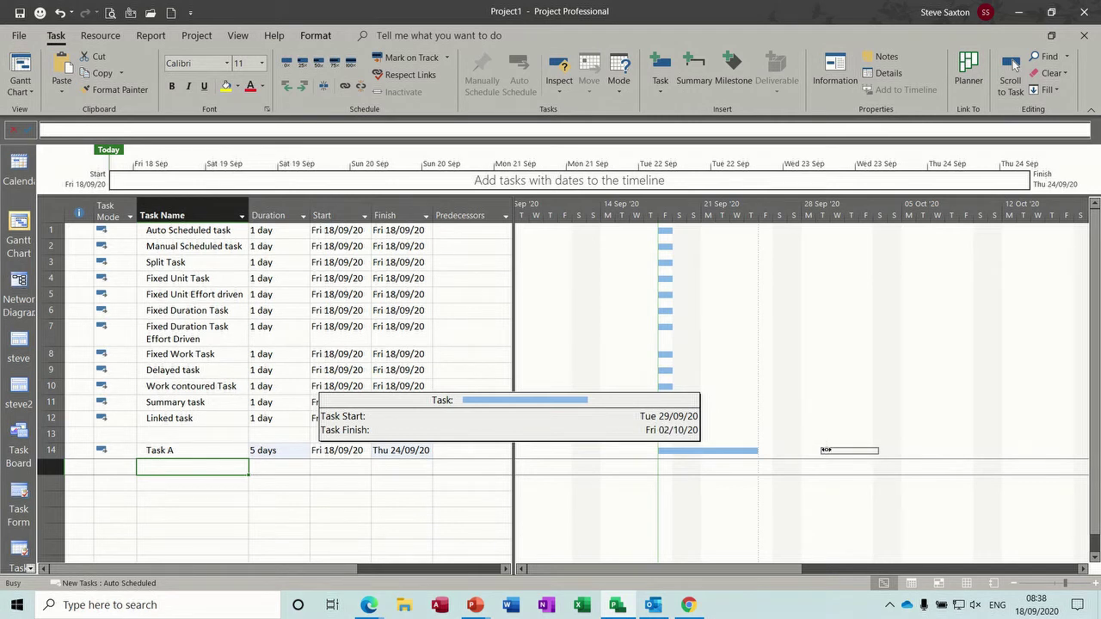
pyautogui.moveTo(825, 449); pyautogui.dragTo(825, 449)
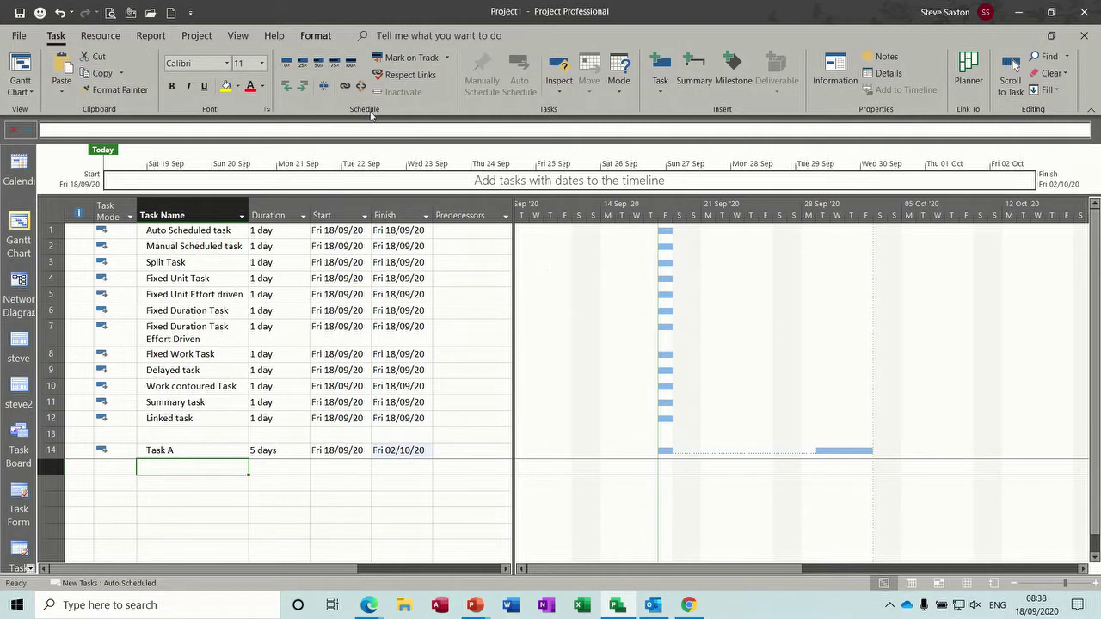
# - Insert another split at Wed 30/09/20 in the second part of Task A's bar, and delete the task from row 14
pyautogui.click(324, 86)
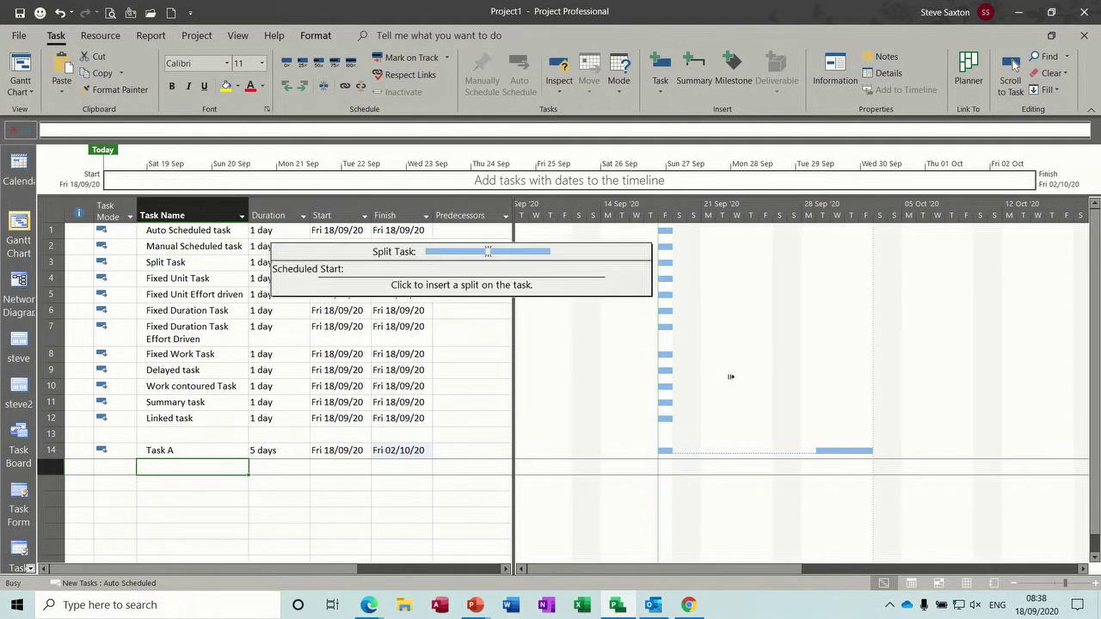
pyautogui.click(841, 450)
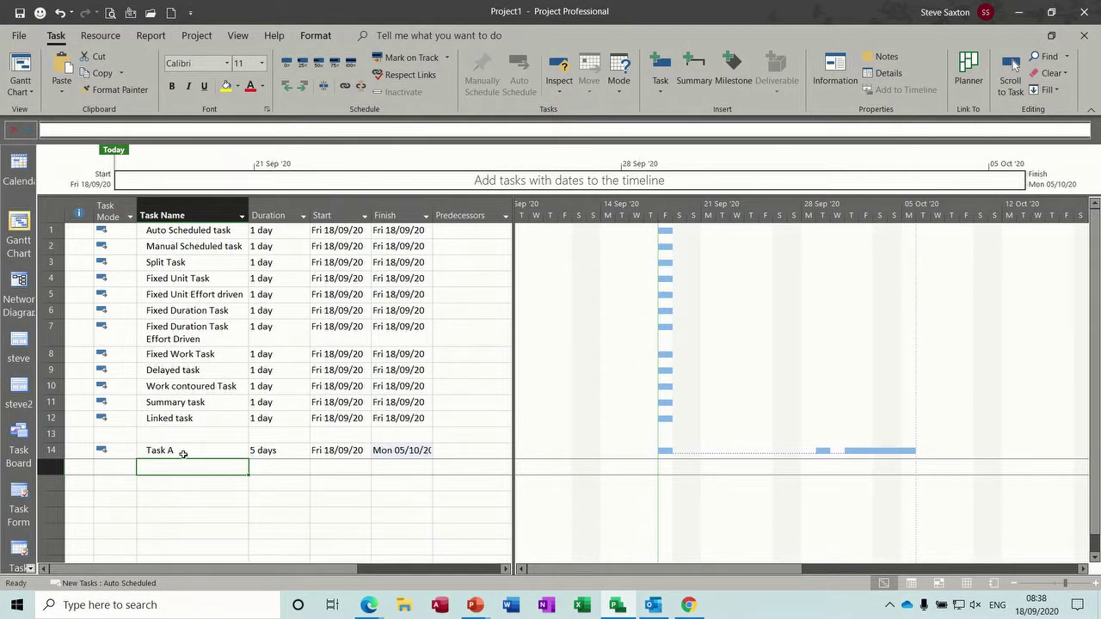
pyautogui.click(183, 454)
pyautogui.click(55, 451)
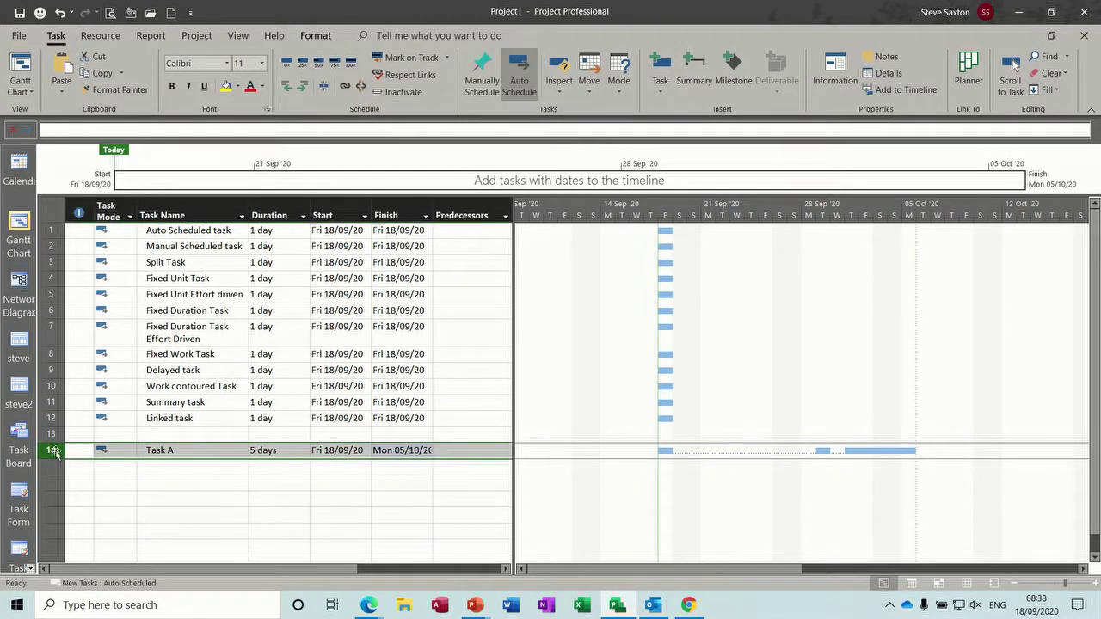
pyautogui.press('Delete')
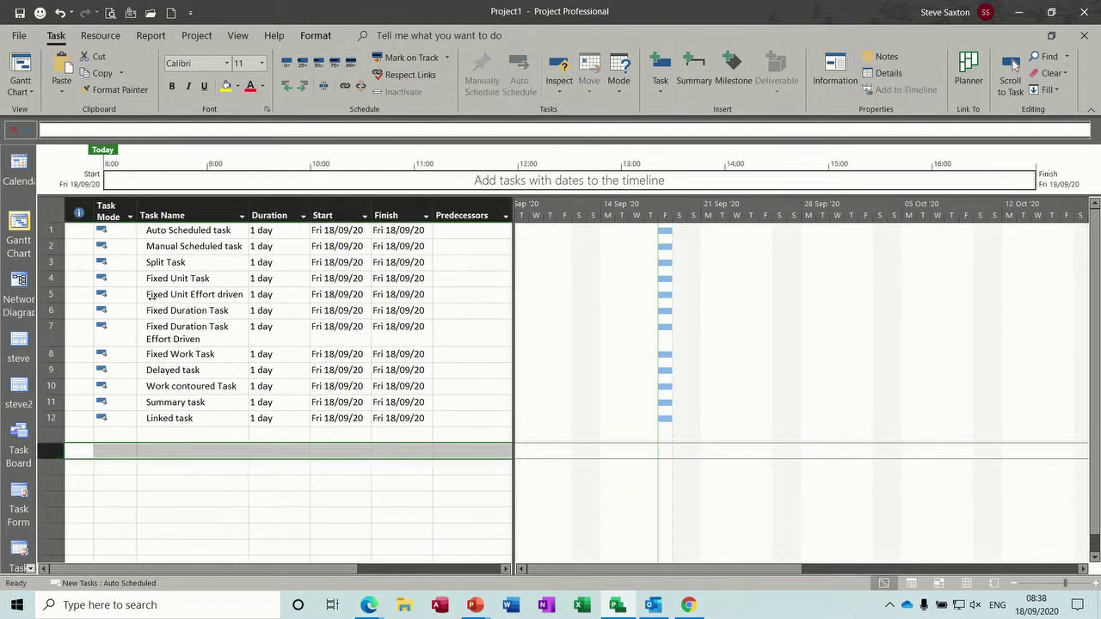
# - Highlight the five fixed-type task names in rows 4 to 8, and add a task named Fixed Unit in row 14
pyautogui.moveTo(195, 278); pyautogui.dragTo(193, 354)
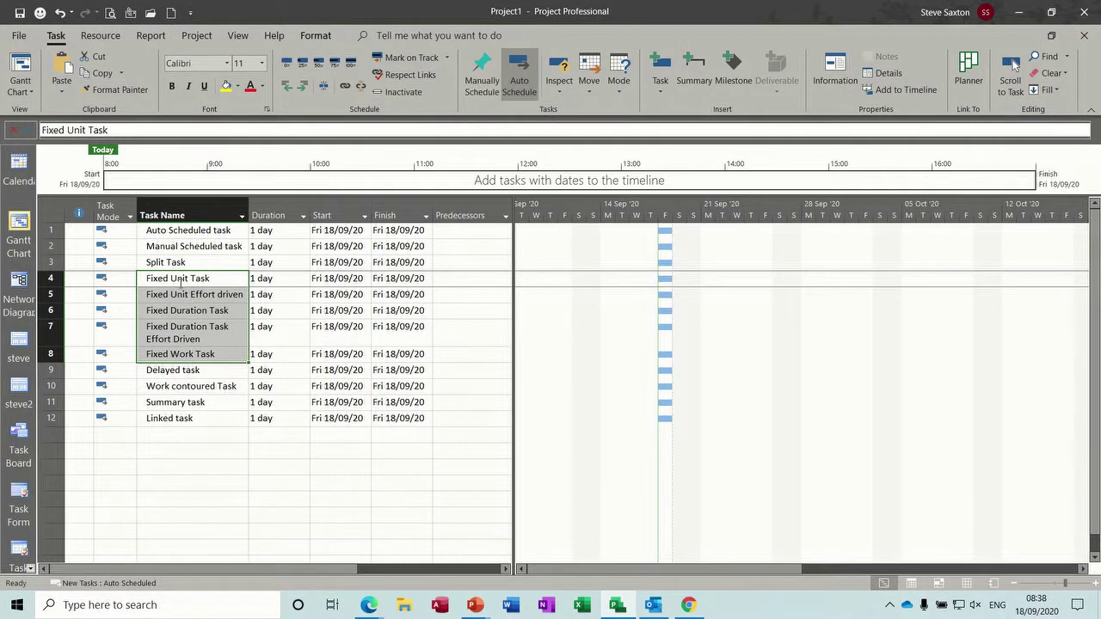
pyautogui.click(177, 449)
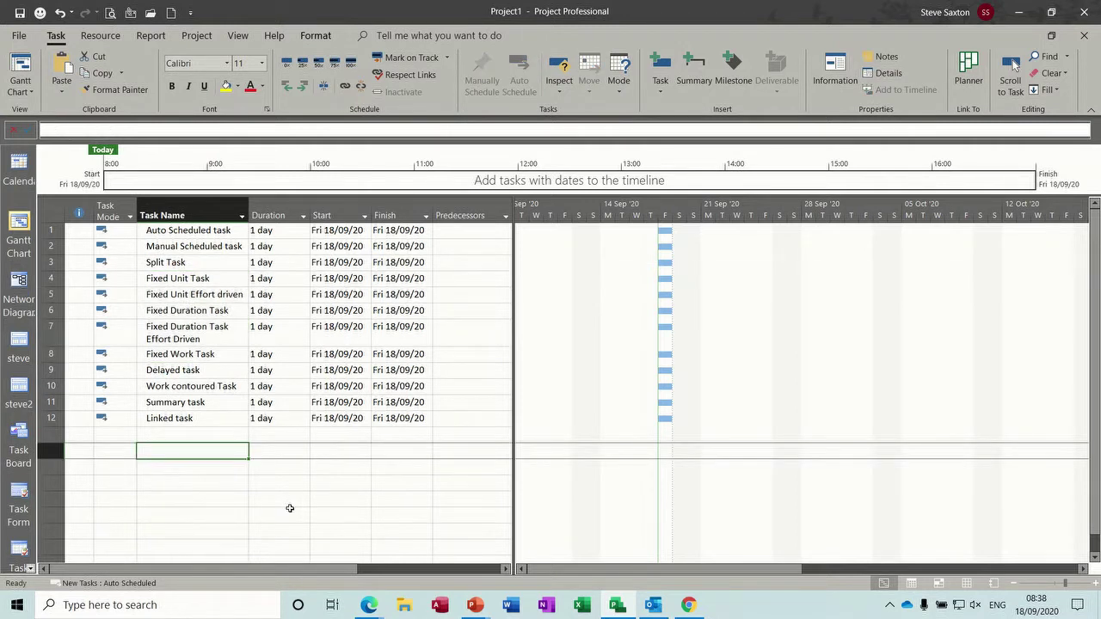
pyautogui.write('Fixed ')
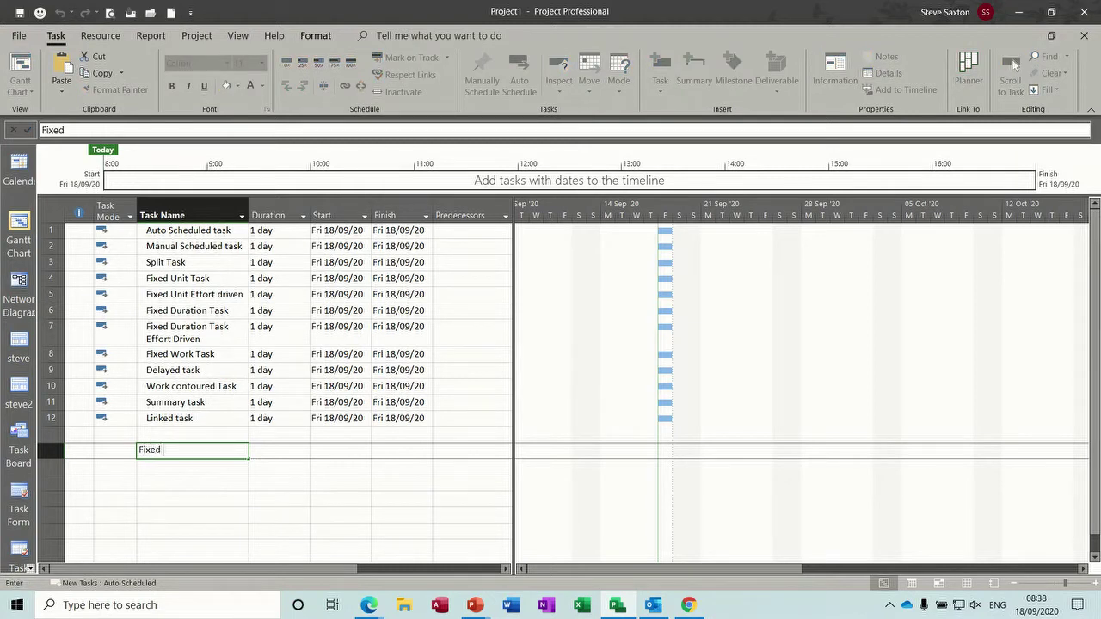
pyautogui.write('Unit')
pyautogui.press('Return')
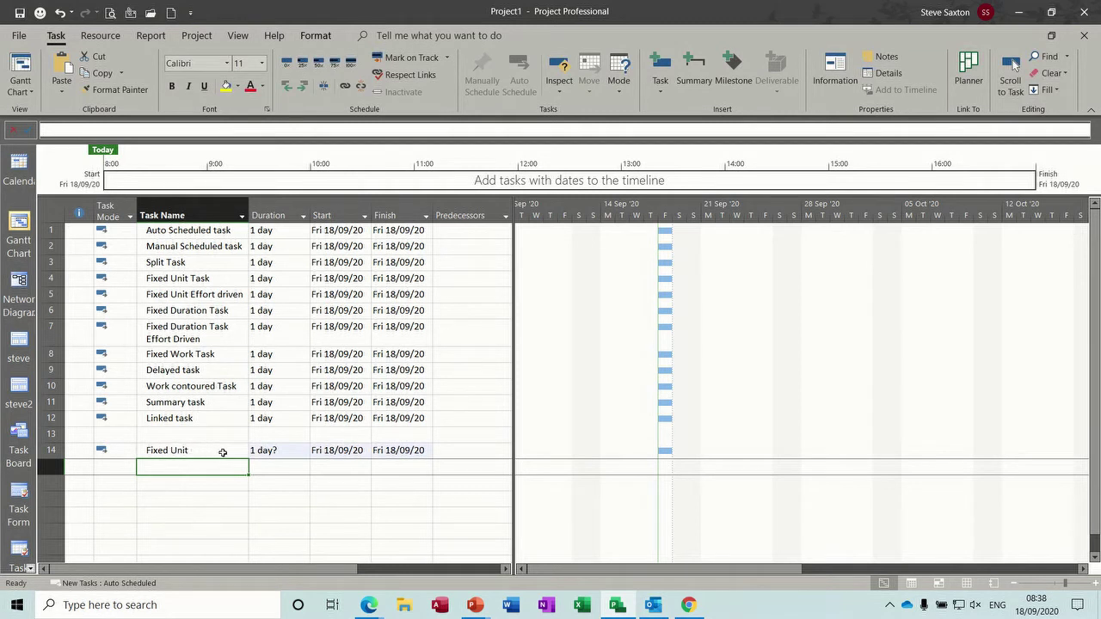
# - Try the Fixed Duration and Fixed Work task types on the Fixed Unit task, and apply Fixed Units with Effort driven off
pyautogui.doubleClick(170, 451)
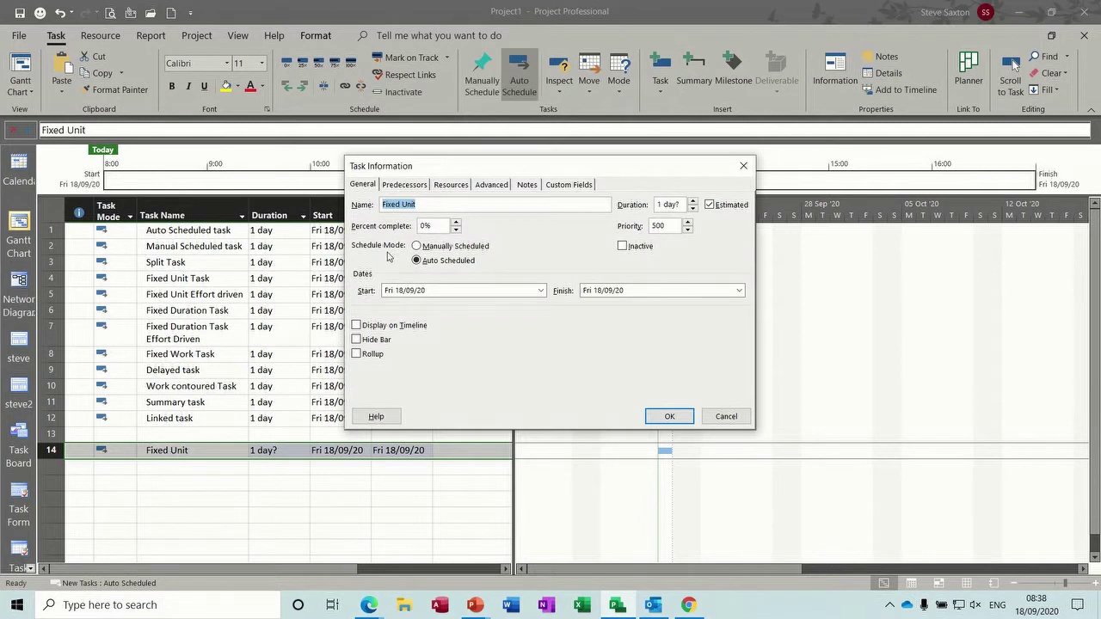
pyautogui.click(493, 185)
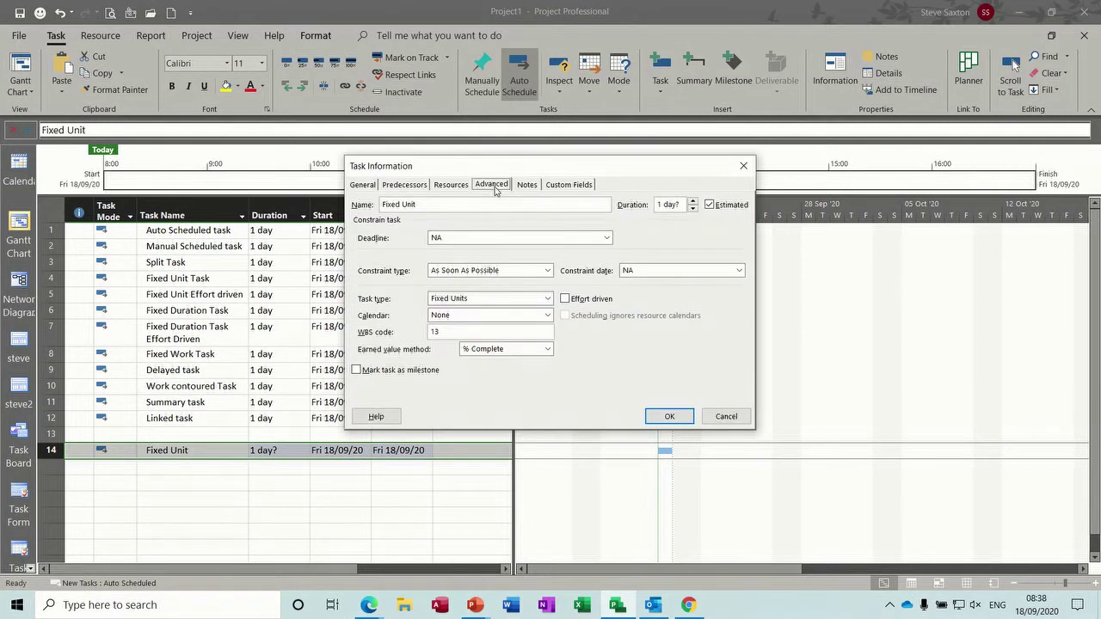
pyautogui.click(547, 299)
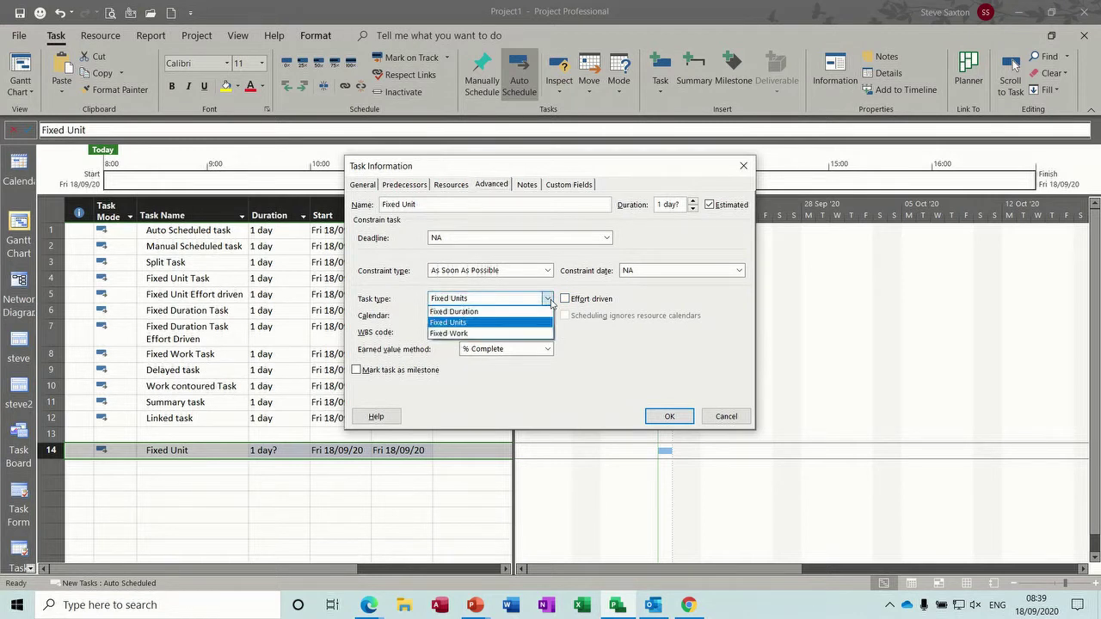
pyautogui.click(542, 311)
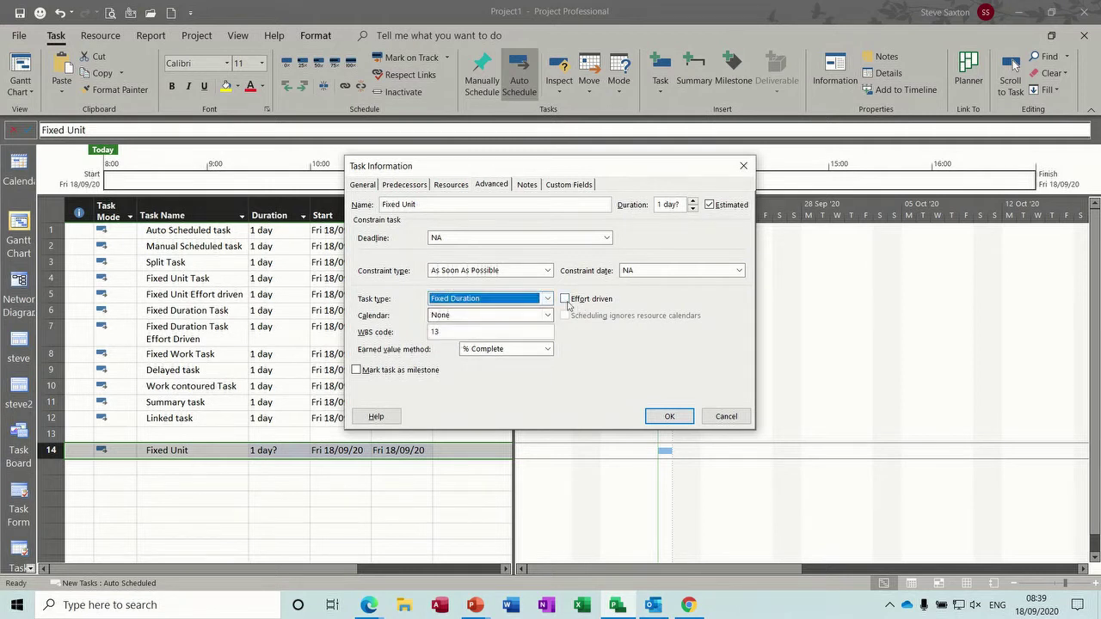
pyautogui.click(547, 299)
pyautogui.click(515, 332)
pyautogui.click(547, 298)
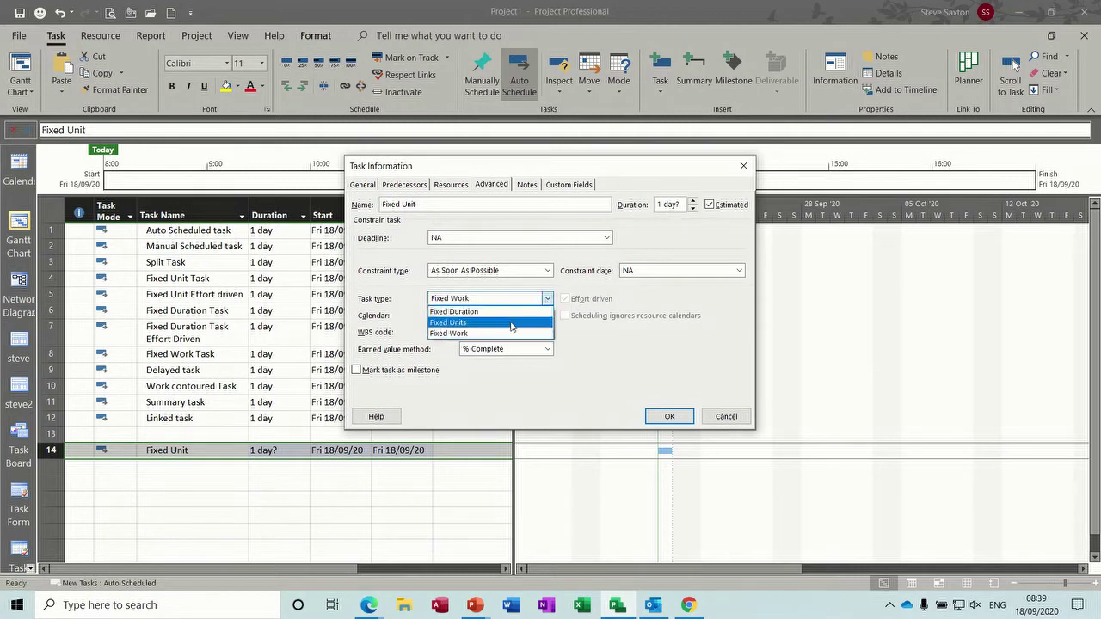
pyautogui.click(511, 323)
pyautogui.click(565, 299)
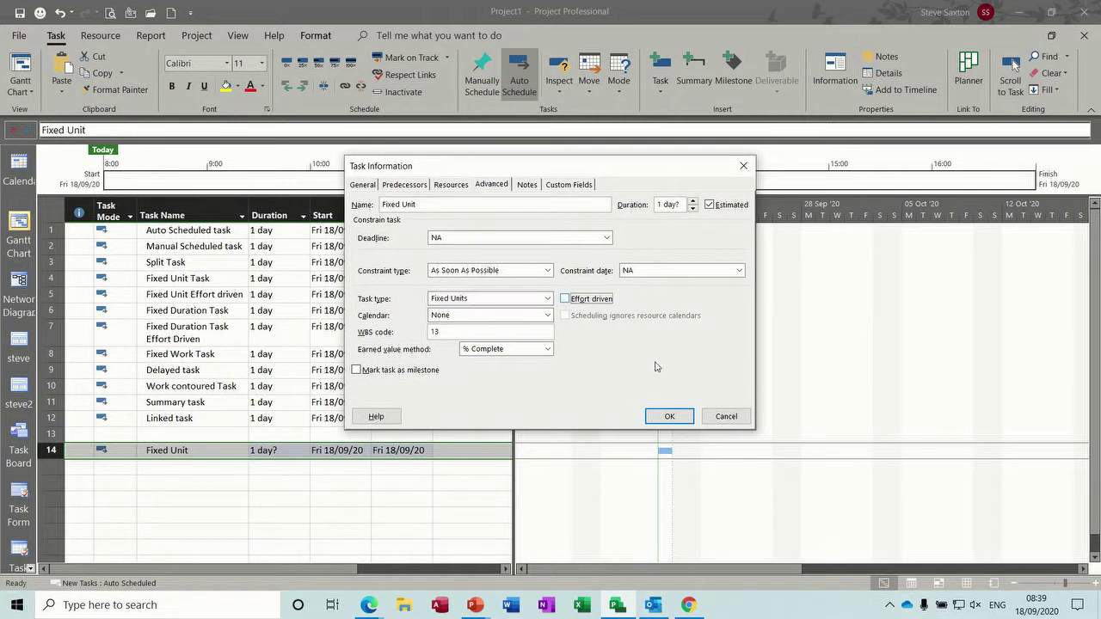
pyautogui.click(663, 416)
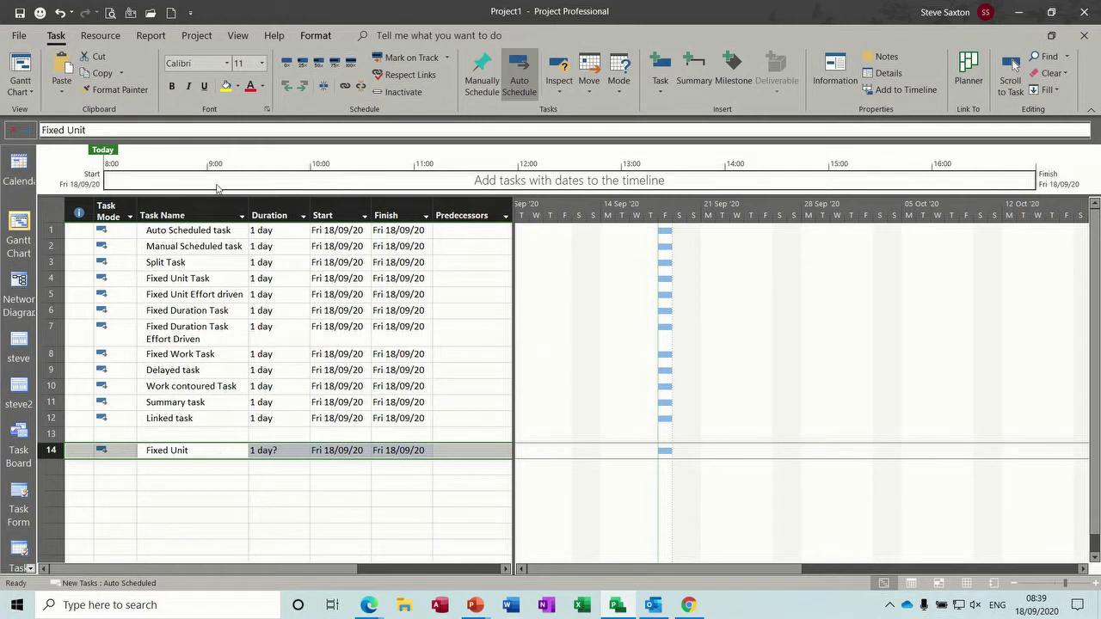
# - Assign the three listed resources to the Fixed Unit task one after another, each at 100% units
pyautogui.click(113, 38)
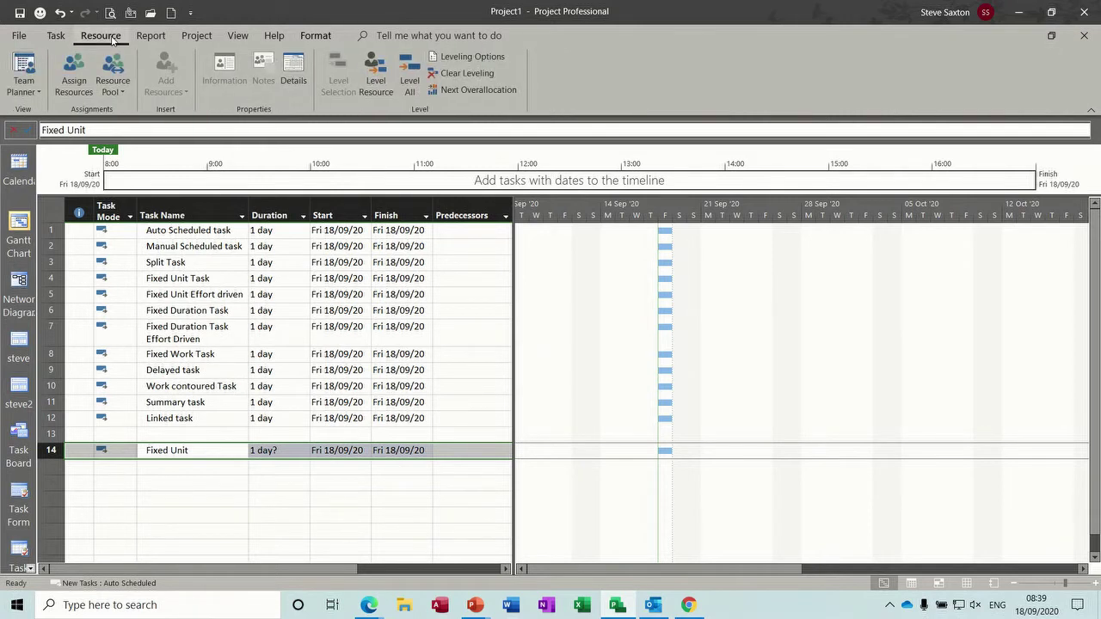
pyautogui.click(74, 72)
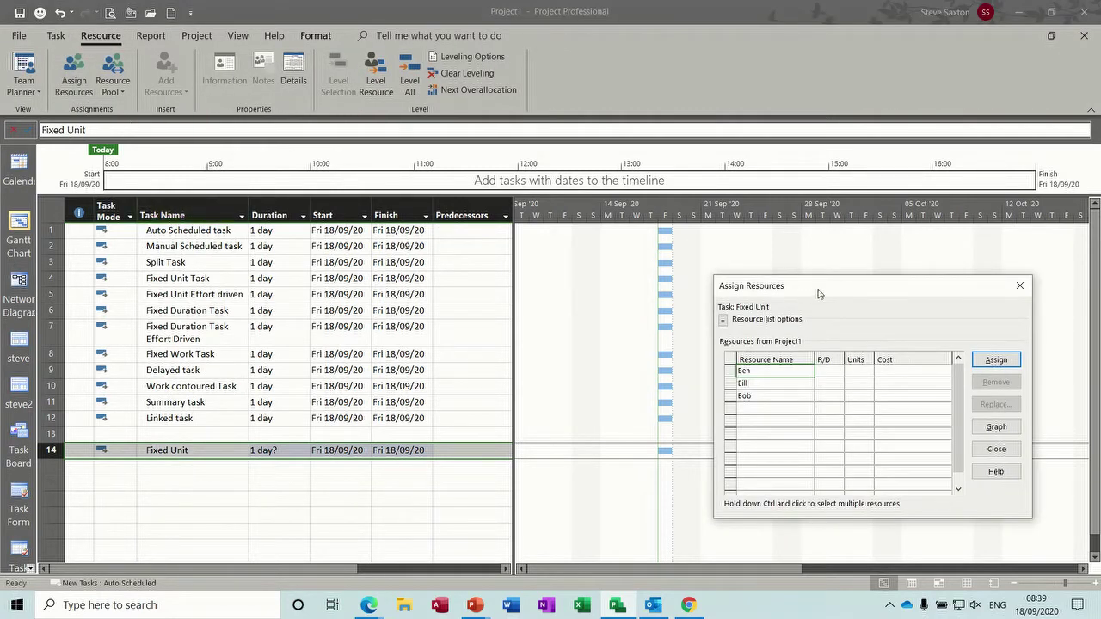
pyautogui.moveTo(818, 295); pyautogui.dragTo(658, 134)
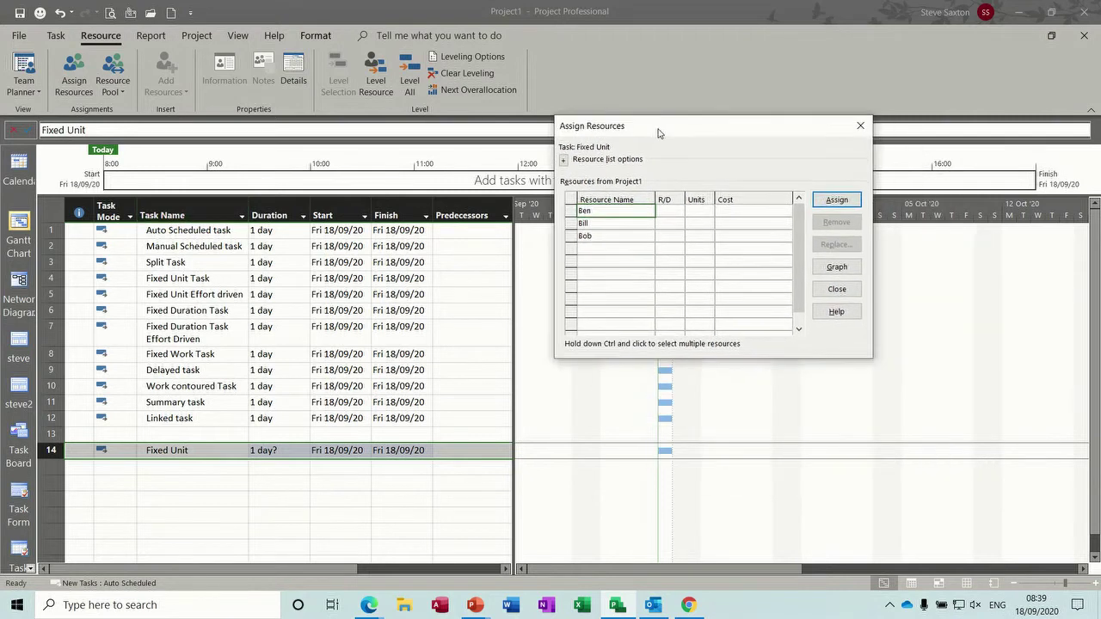
pyautogui.click(825, 202)
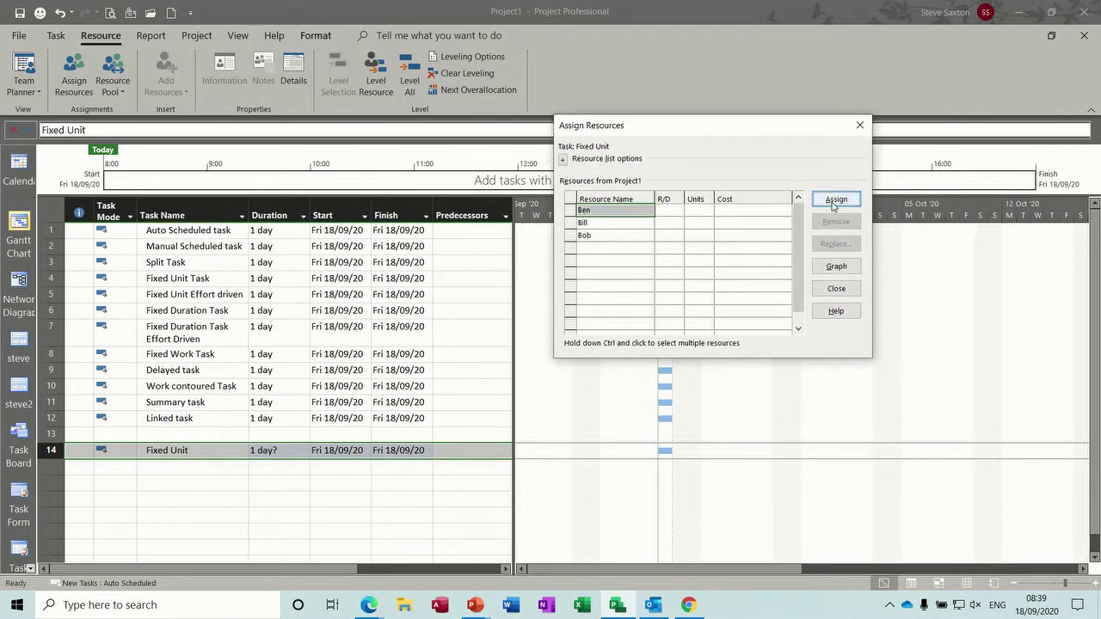
pyautogui.click(627, 224)
pyautogui.click(836, 198)
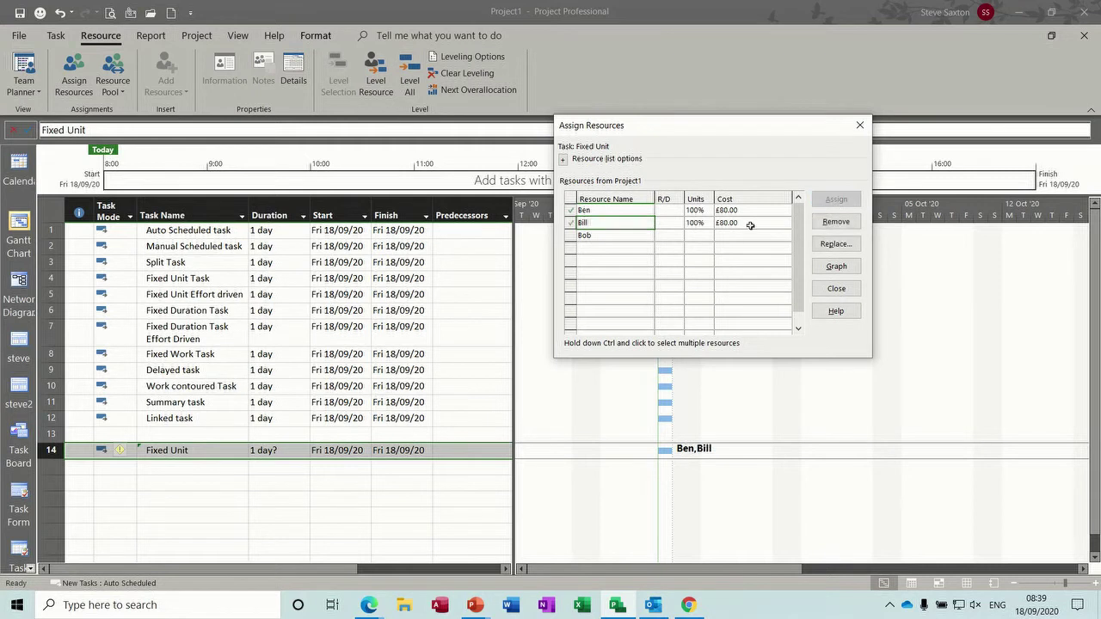
pyautogui.click(602, 234)
pyautogui.click(836, 198)
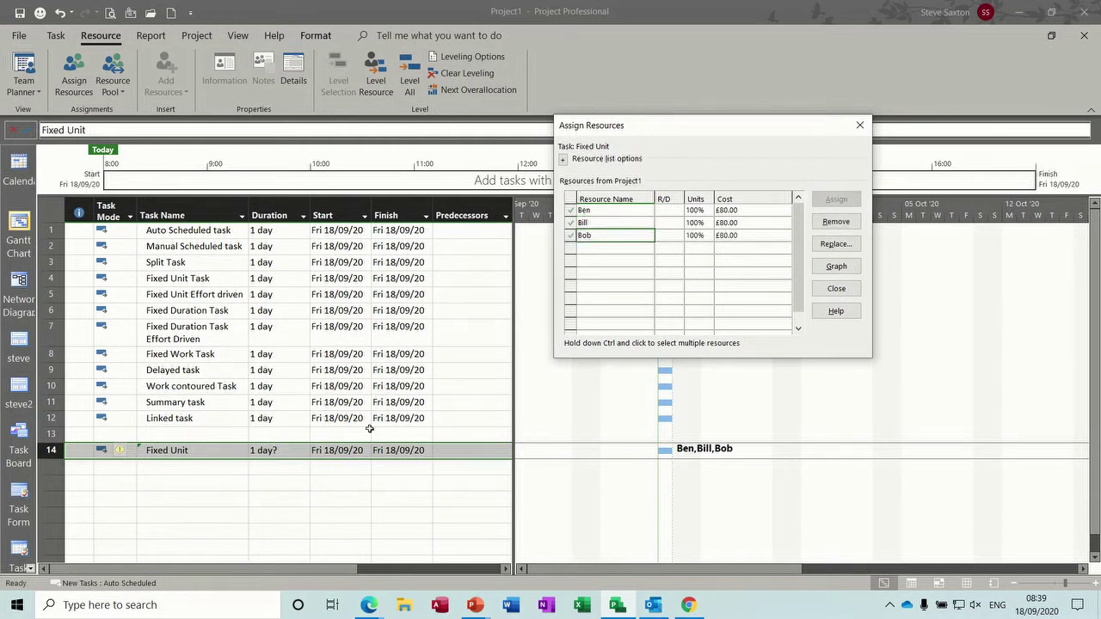
# - Remove all three resource assignments from the Fixed Unit task, starting with the third resource
pyautogui.click(835, 222)
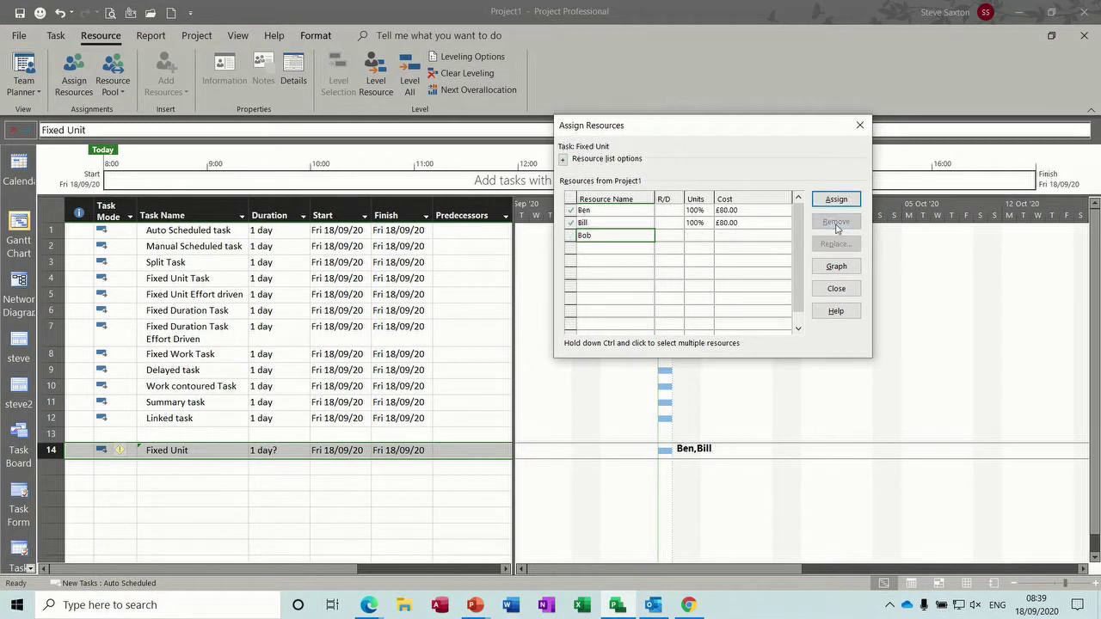
pyautogui.click(625, 221)
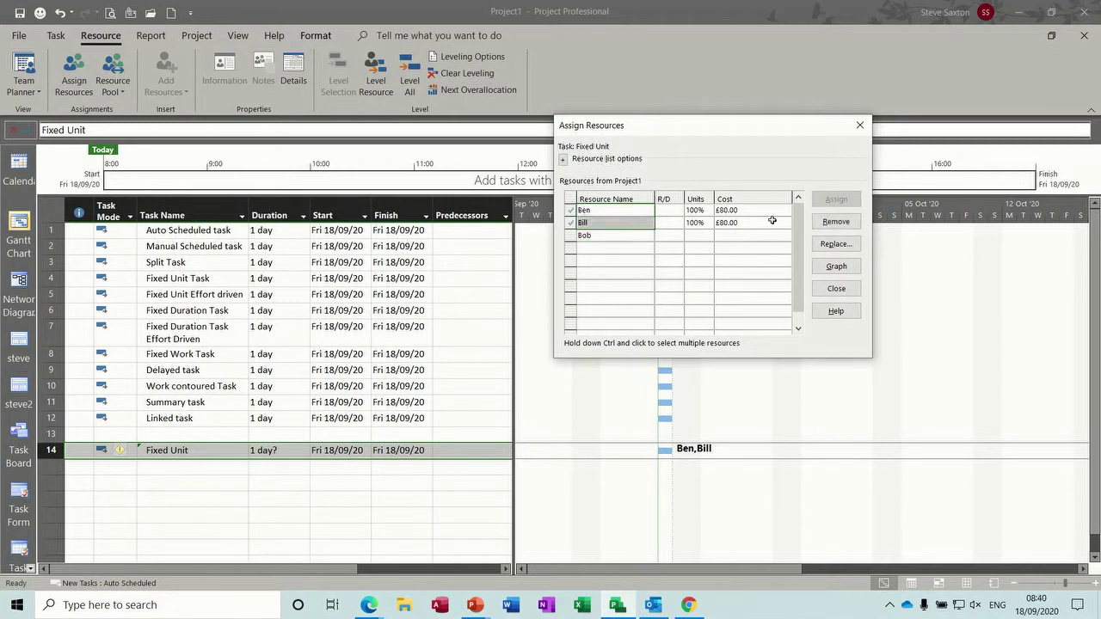
pyautogui.click(836, 221)
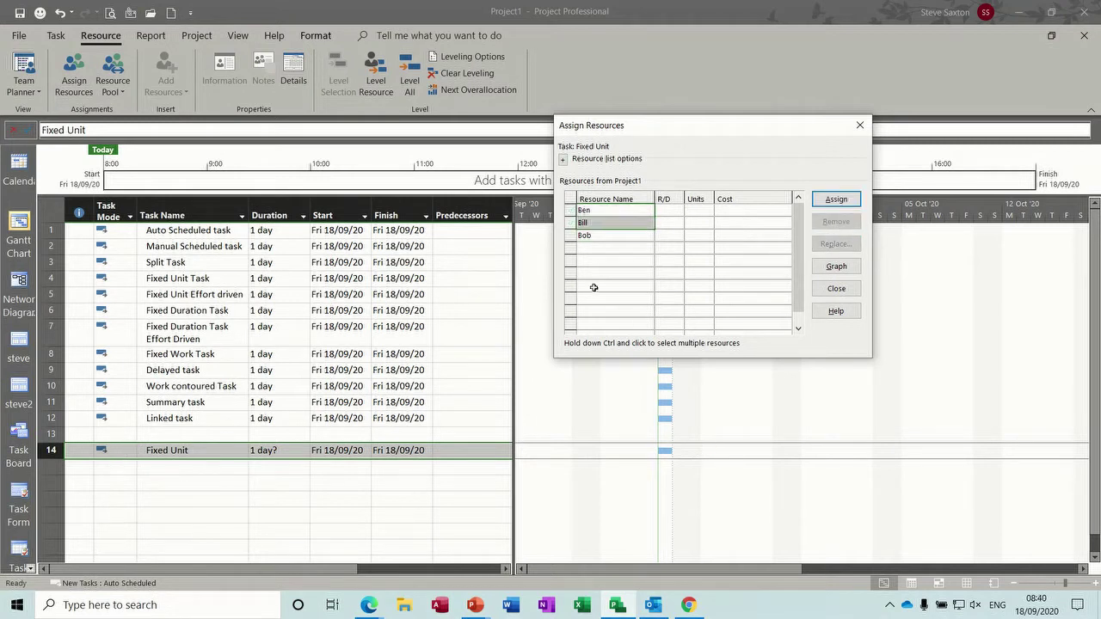
# - Set the Fixed Unit task's duration to 1 day and make the task effort driven
pyautogui.click(275, 450)
pyautogui.write('1')
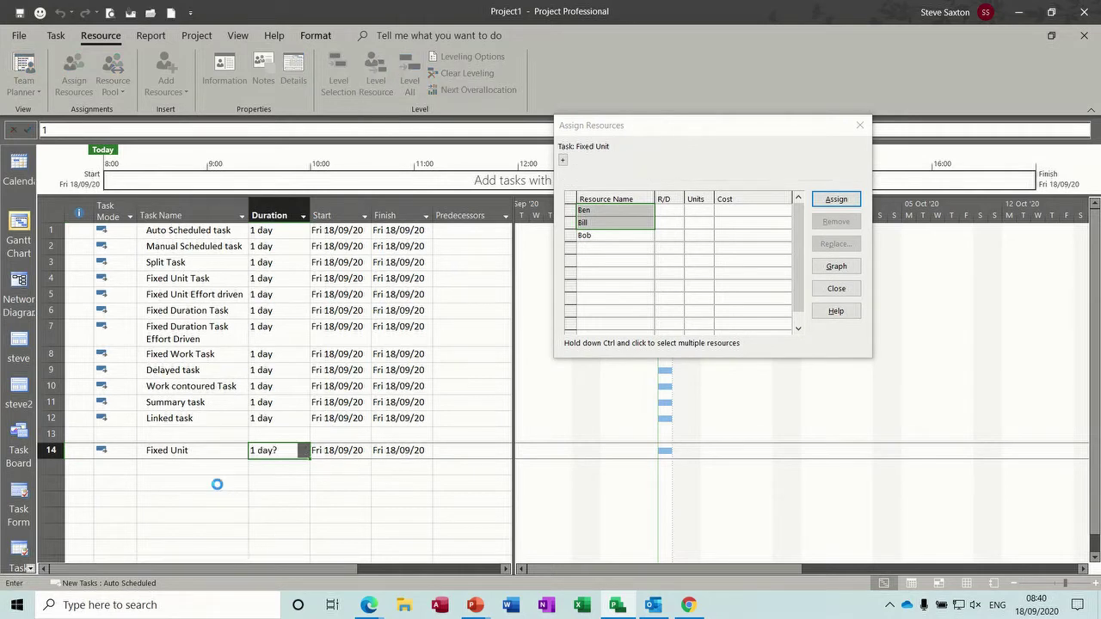
pyautogui.click(215, 482)
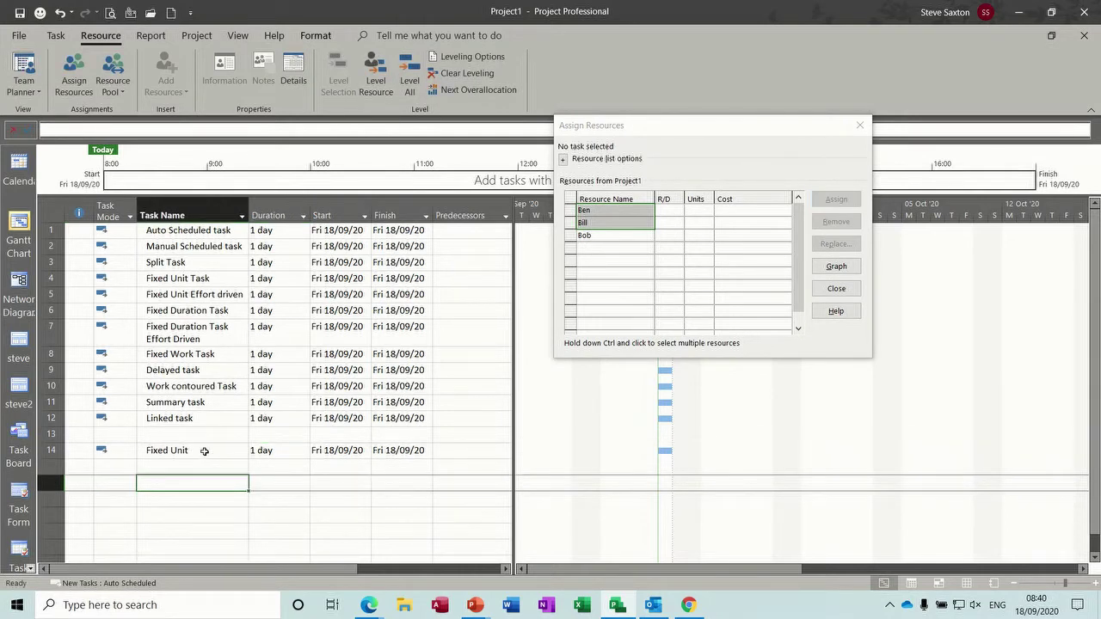
pyautogui.doubleClick(203, 451)
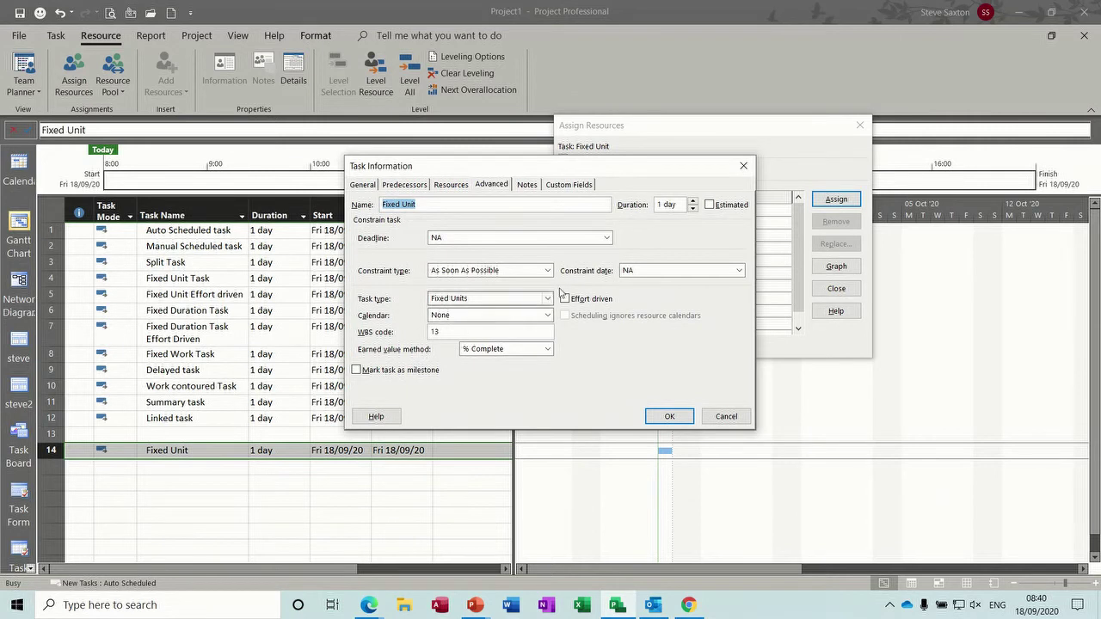
pyautogui.click(564, 299)
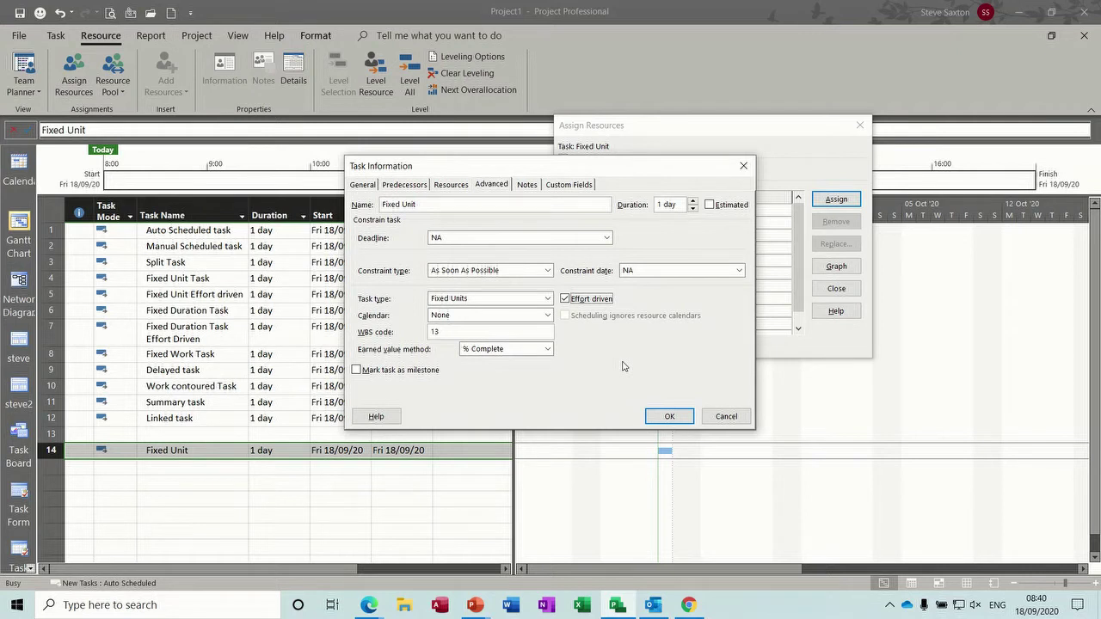
pyautogui.click(670, 417)
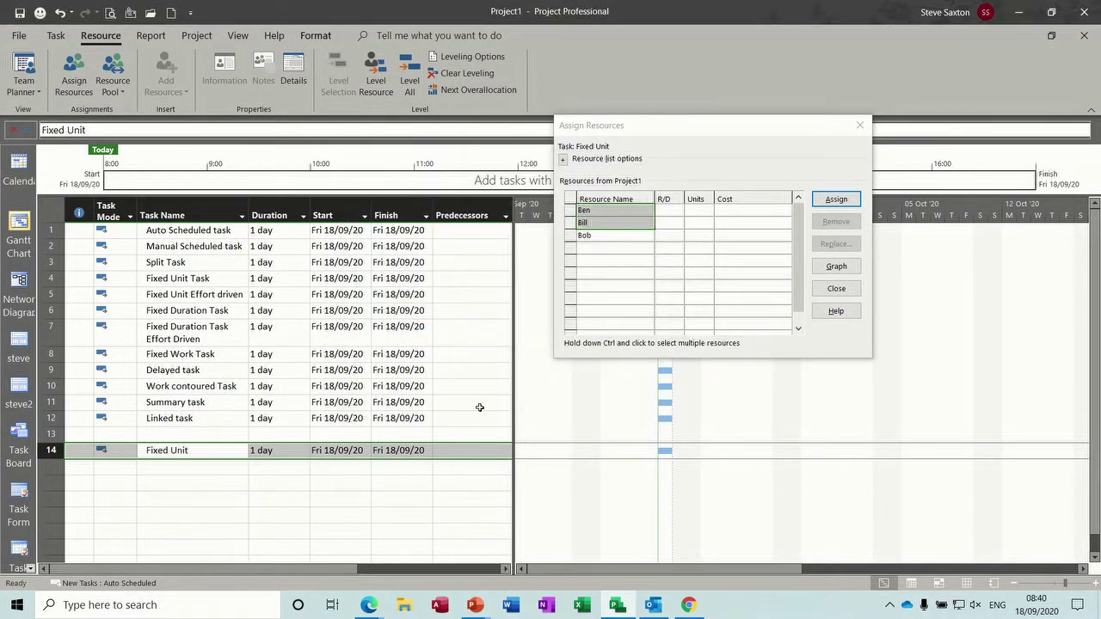
# - Assign the first two listed resources to the Fixed Unit task together, and add the third resource separately
pyautogui.click(603, 211)
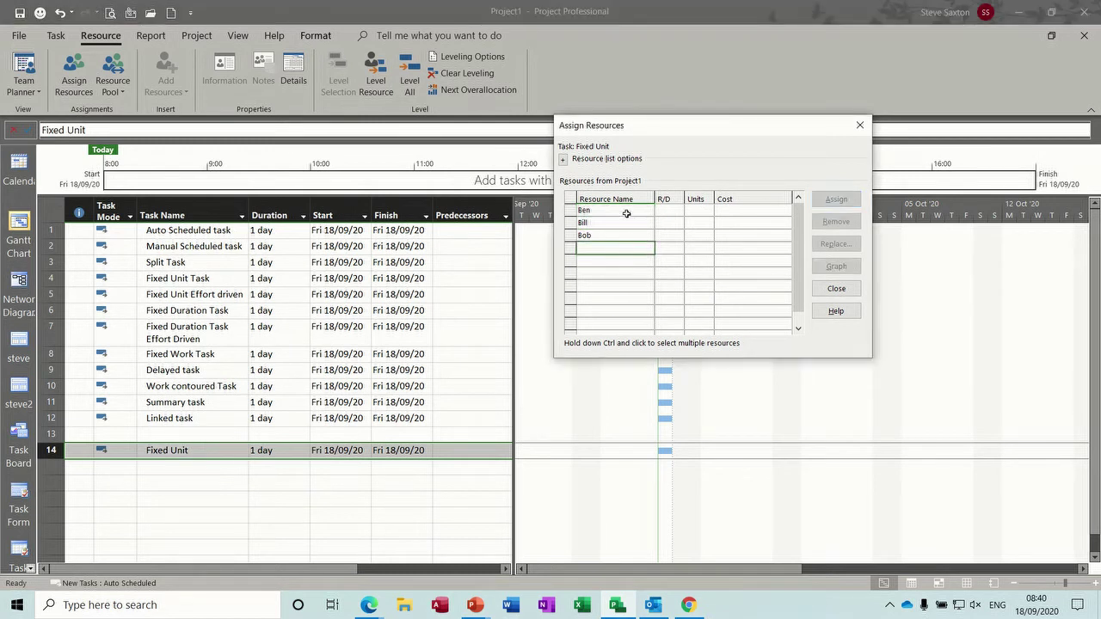
pyautogui.moveTo(624, 211); pyautogui.dragTo(622, 223)
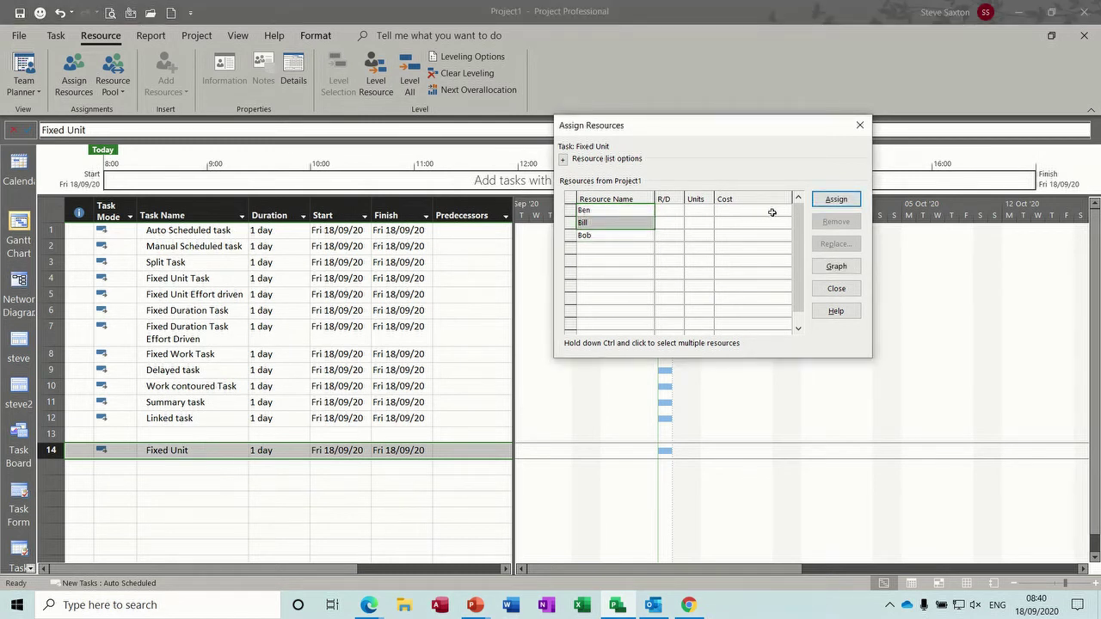
pyautogui.click(831, 200)
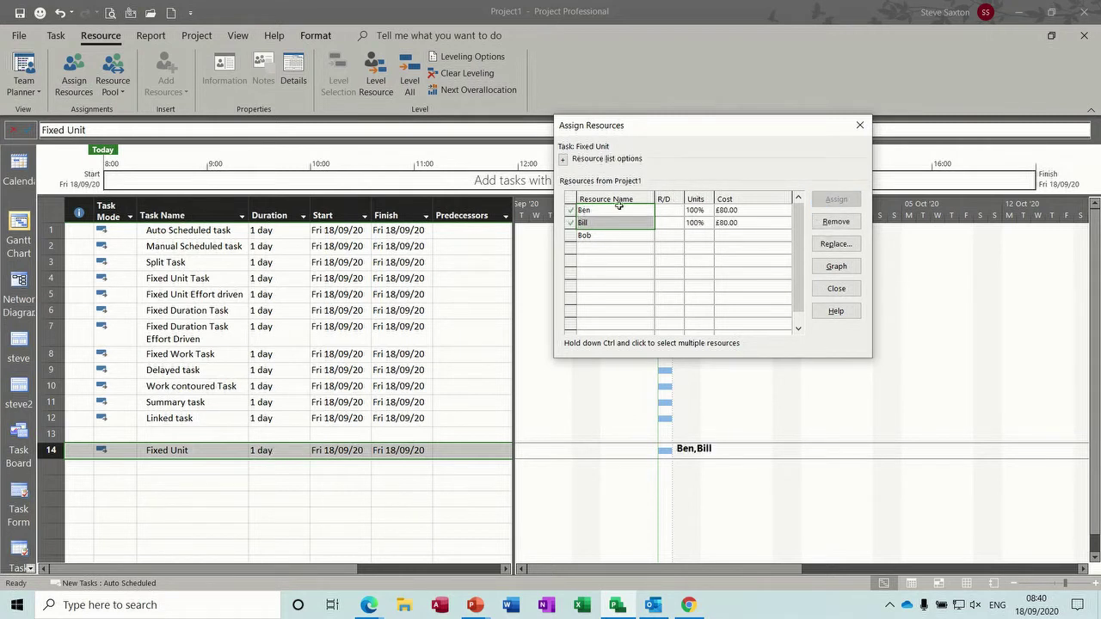
pyautogui.click(601, 235)
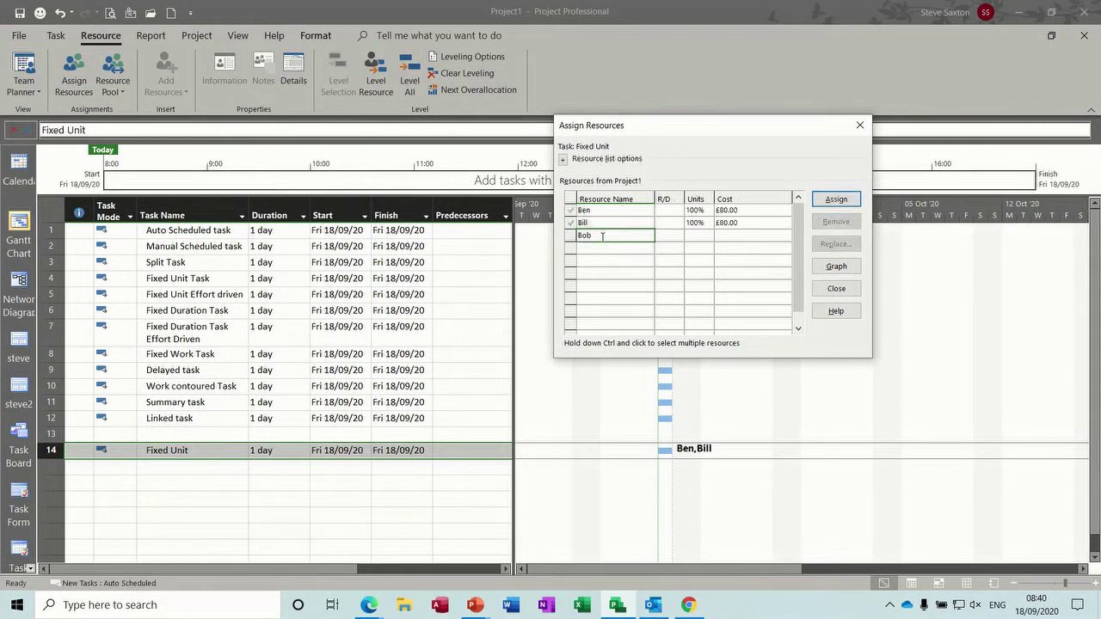
pyautogui.click(829, 201)
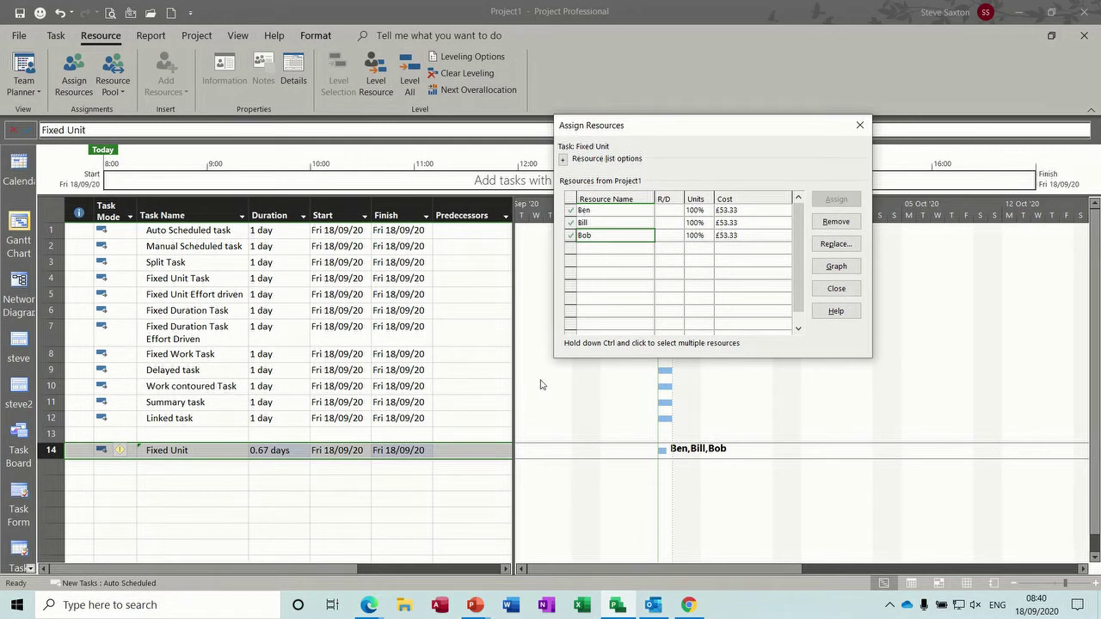
# - Remove all three resources from the Fixed Unit task and set its duration to 1 day
pyautogui.moveTo(602, 211); pyautogui.dragTo(602, 234)
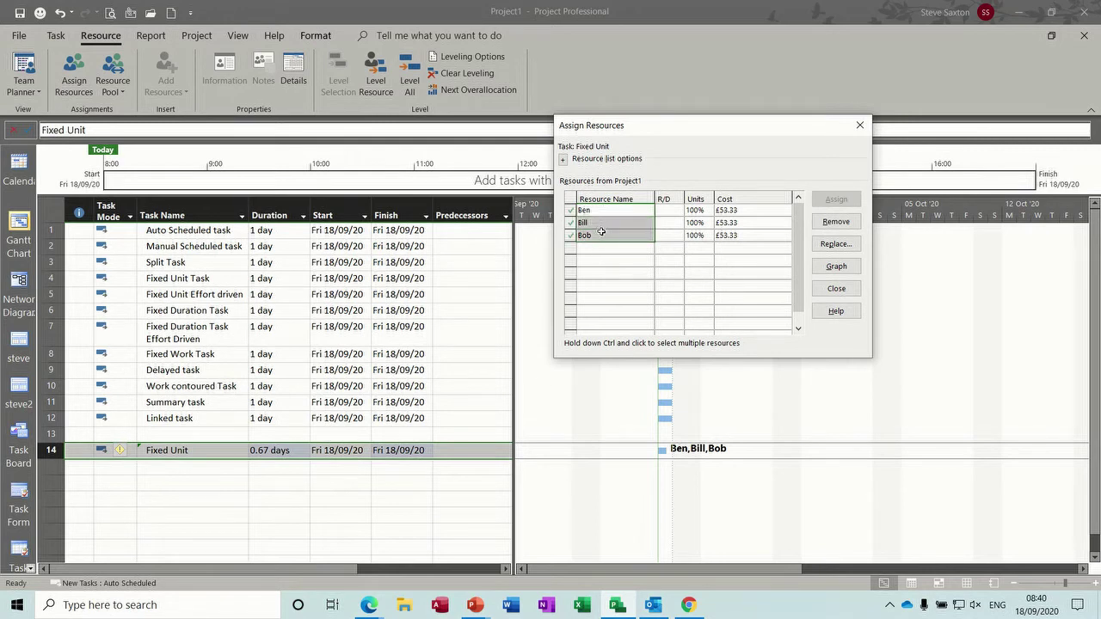
pyautogui.click(833, 224)
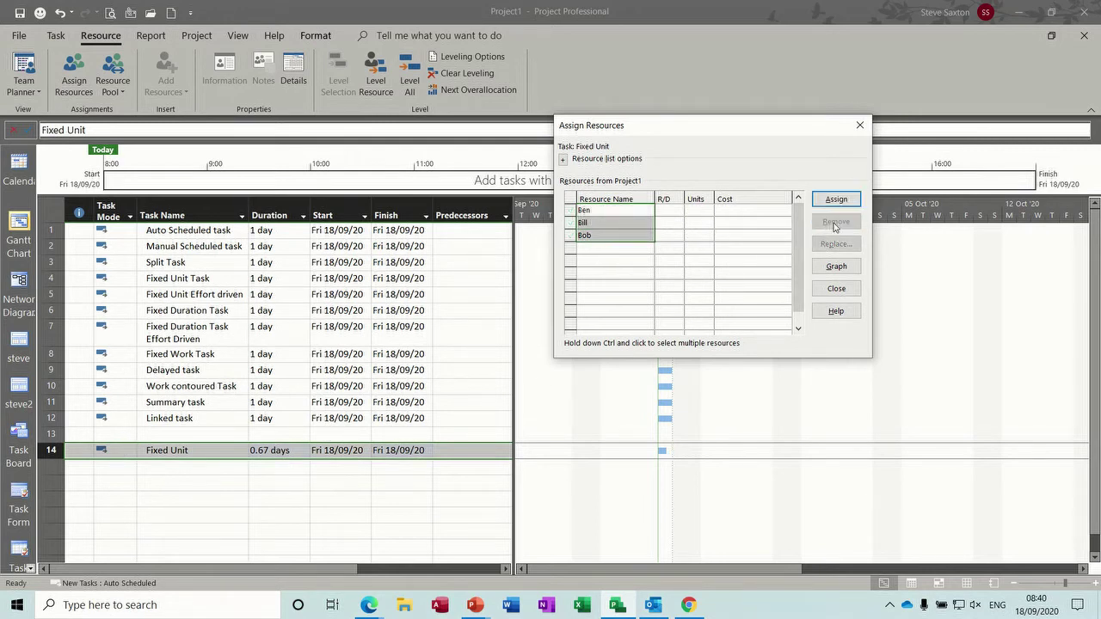
pyautogui.click(284, 451)
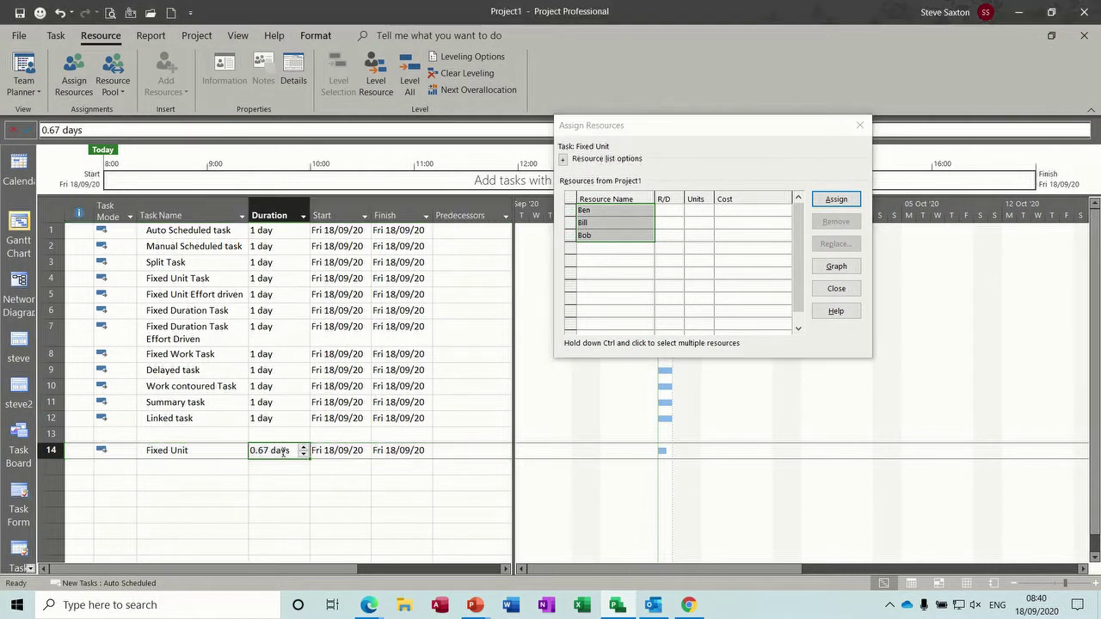
pyautogui.write('1')
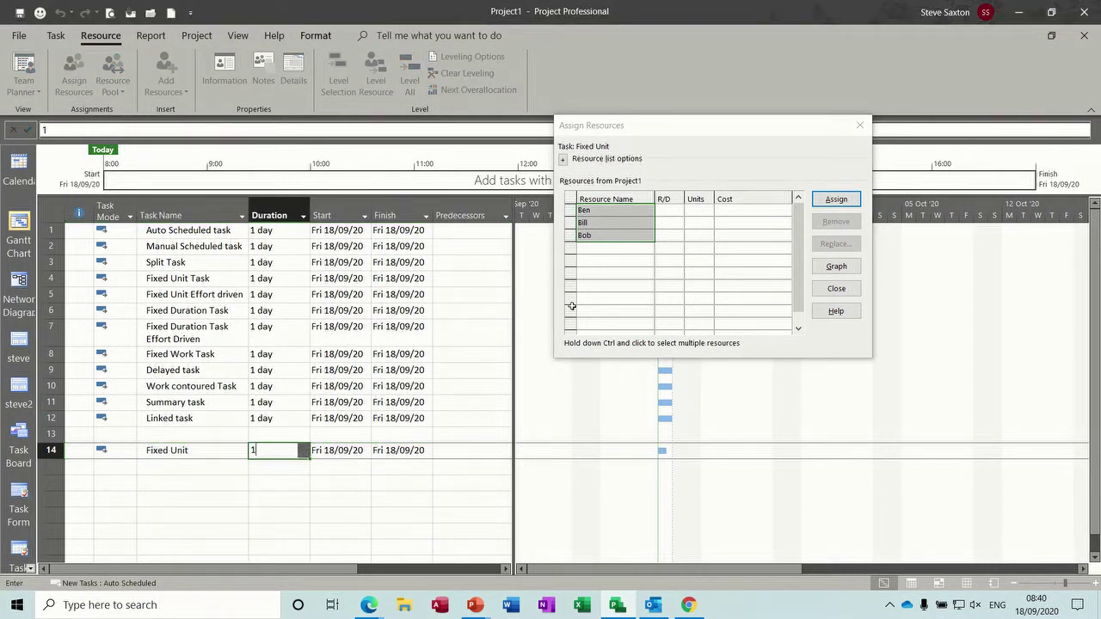
pyautogui.click(633, 297)
pyautogui.click(612, 210)
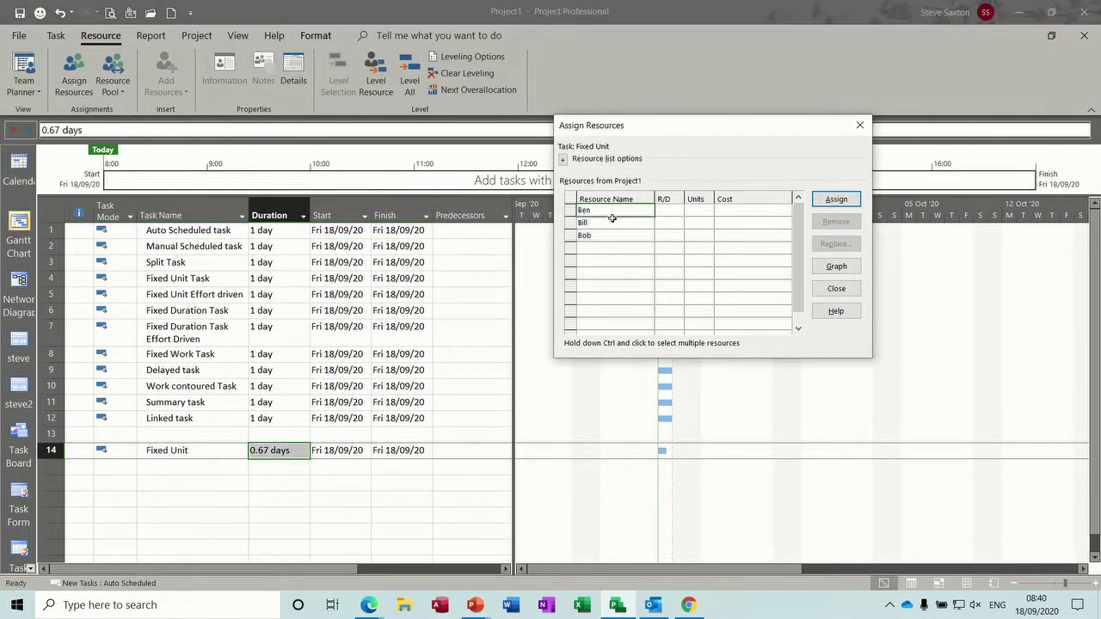
pyautogui.keyDown('ctrl'); pyautogui.click(612, 223); pyautogui.keyUp('ctrl')
pyautogui.click(204, 467)
pyautogui.click(255, 450)
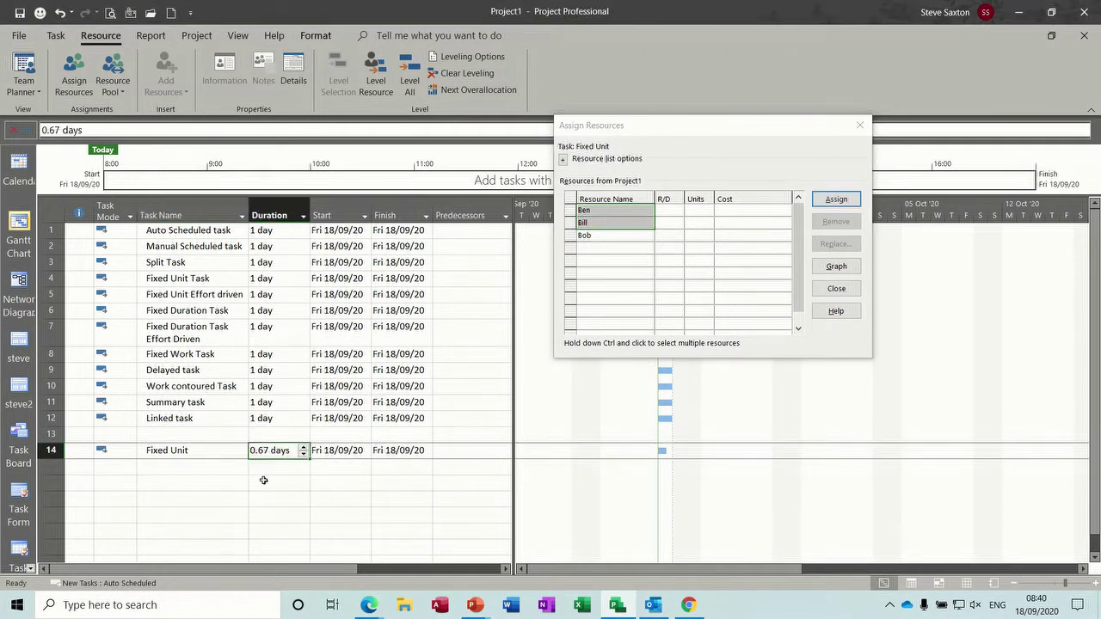
pyautogui.write('1')
pyautogui.press('Return')
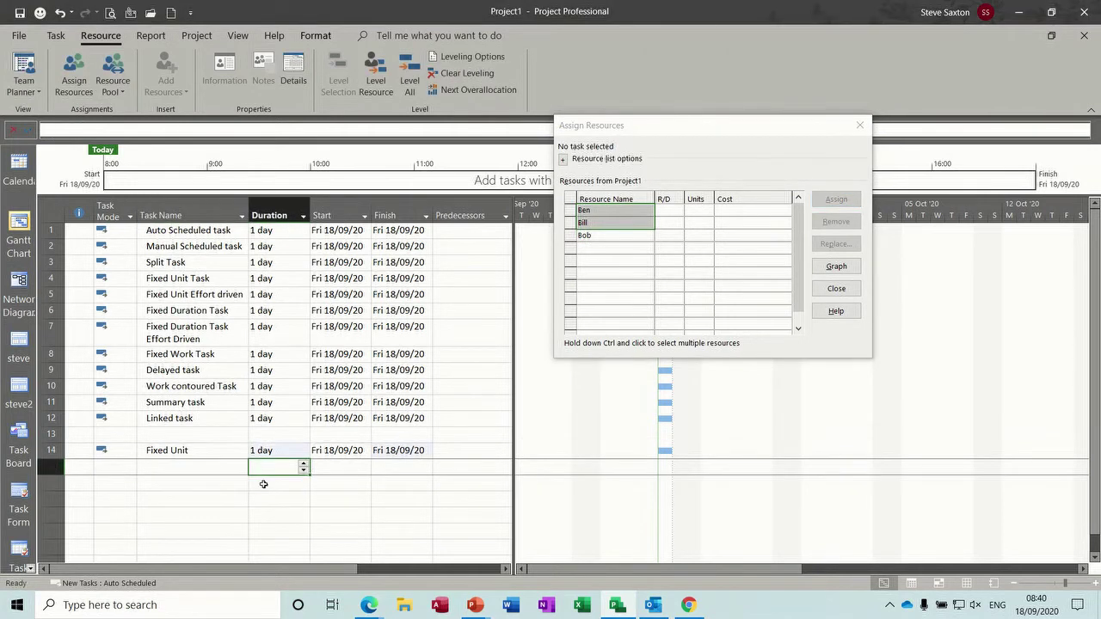
# - Assign all three listed resources to the Fixed Unit task in one go, and remove them all again
pyautogui.click(210, 447)
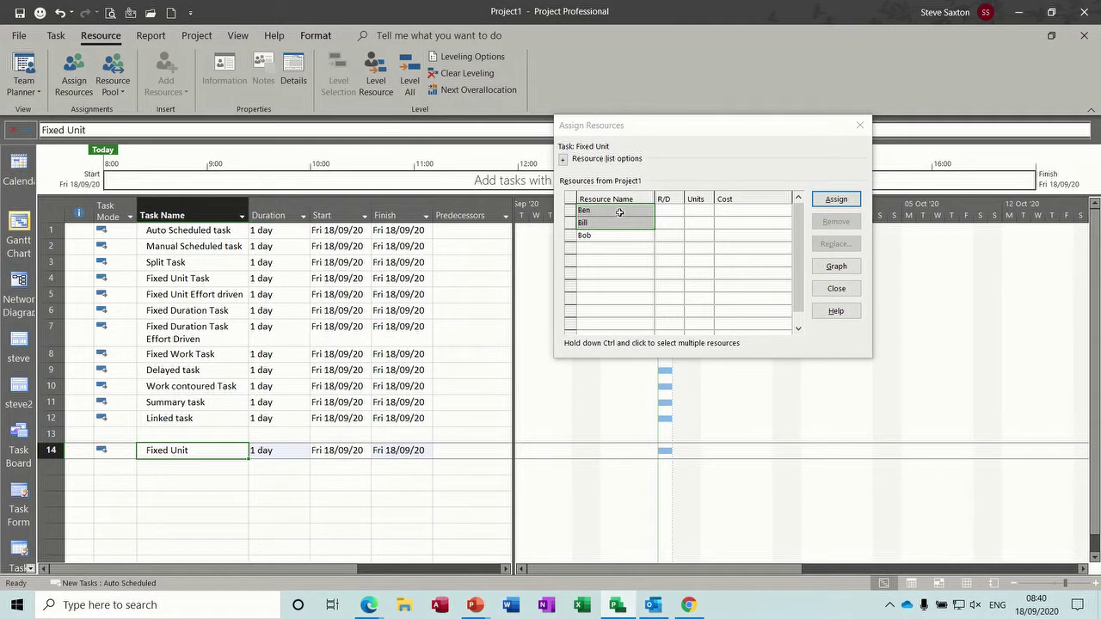
pyautogui.moveTo(626, 216); pyautogui.dragTo(619, 235)
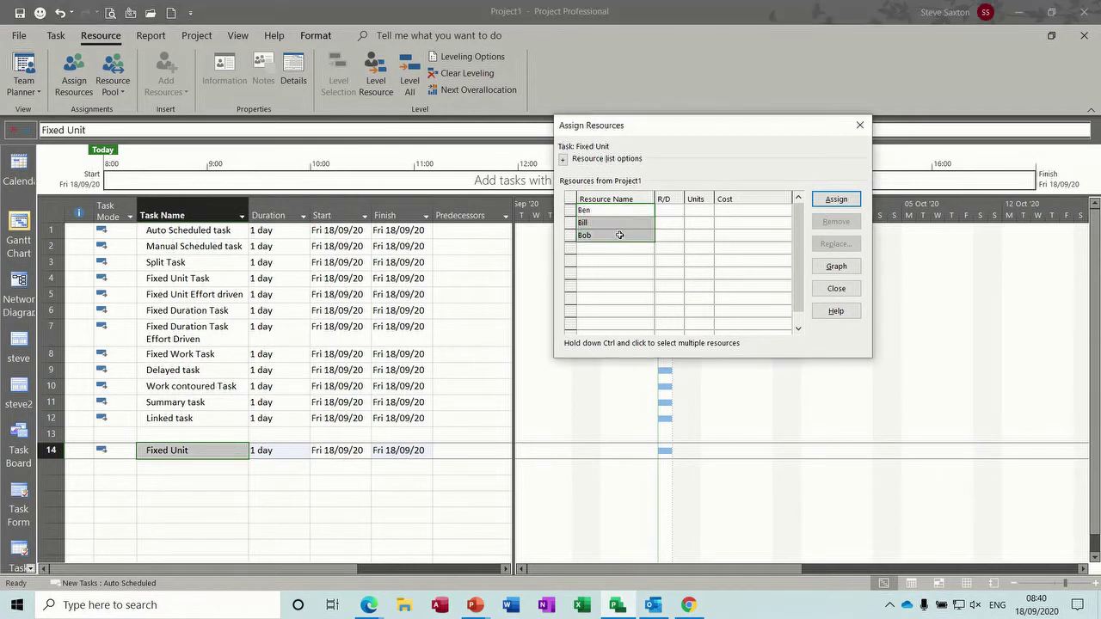
pyautogui.click(831, 200)
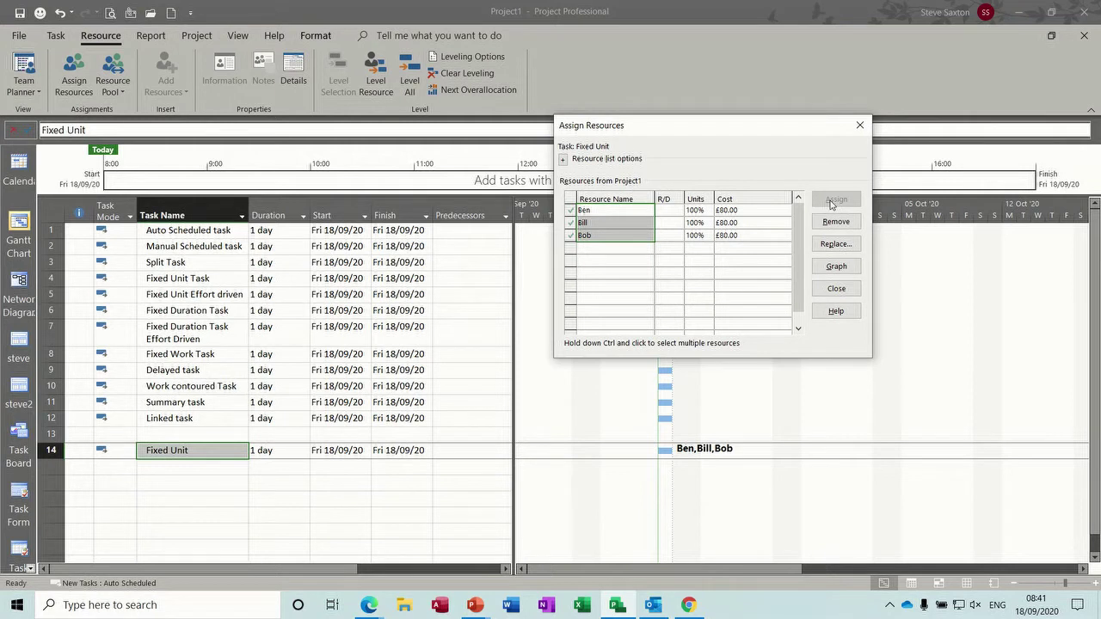
pyautogui.click(829, 220)
pyautogui.click(630, 259)
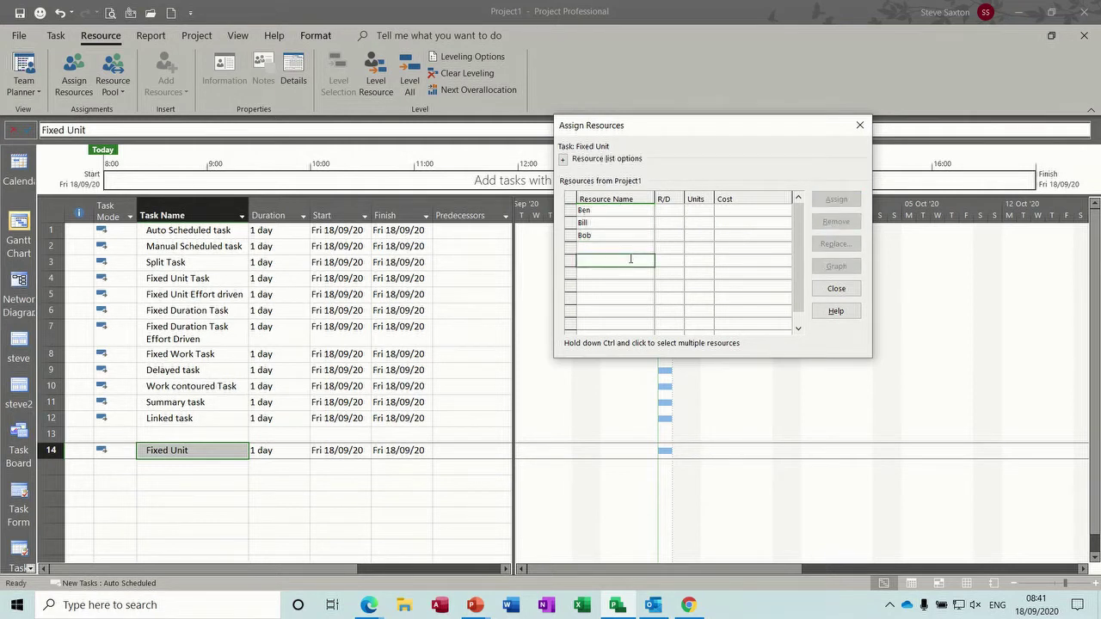
# - Assign the first listed resource alone to the Fixed Unit task before adding the other two together, and check its task type settings
pyautogui.click(611, 212)
pyautogui.click(835, 199)
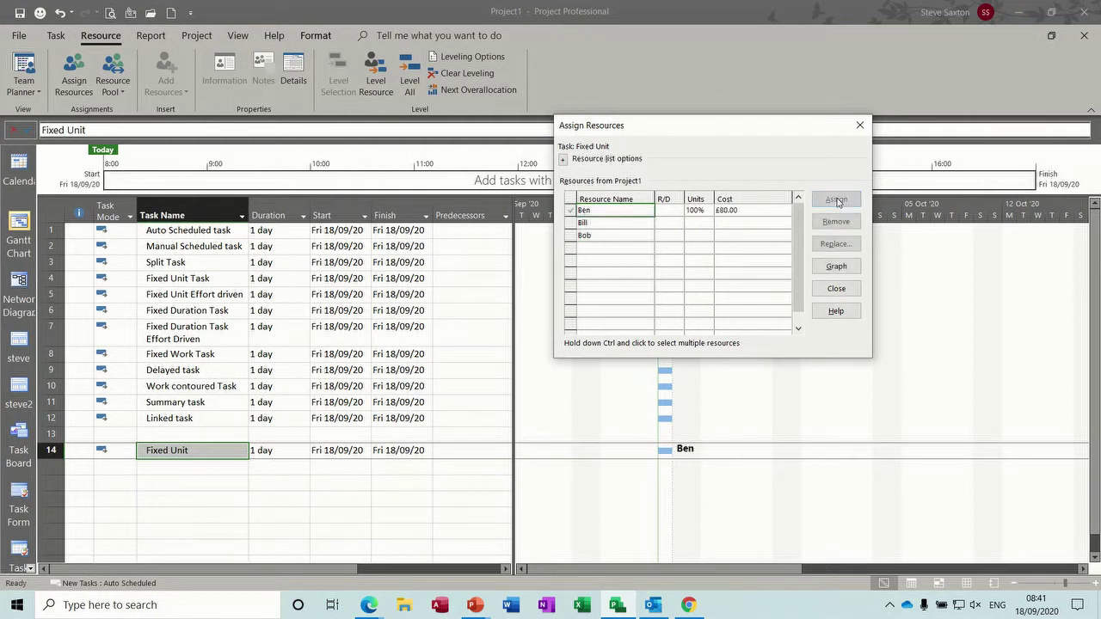
pyautogui.moveTo(626, 223); pyautogui.dragTo(626, 234)
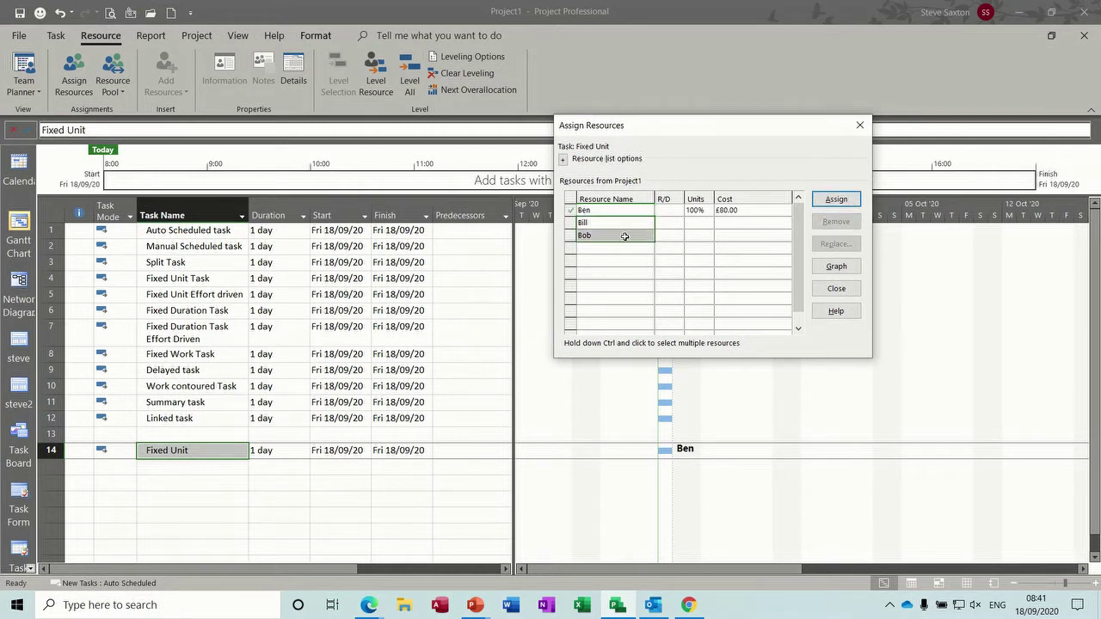
pyautogui.click(836, 201)
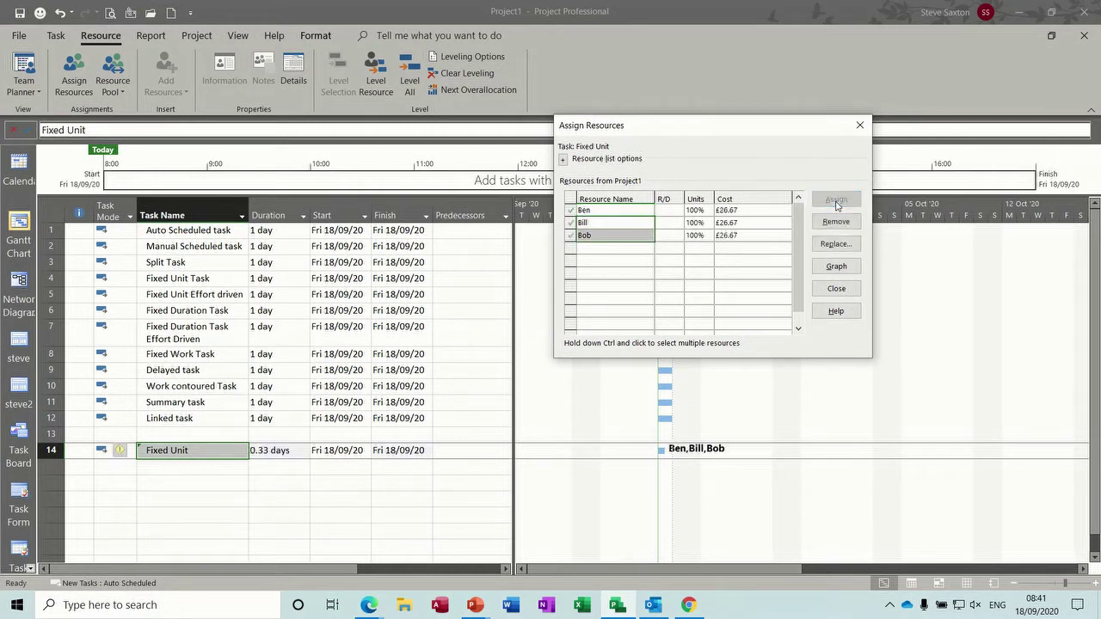
pyautogui.doubleClick(199, 451)
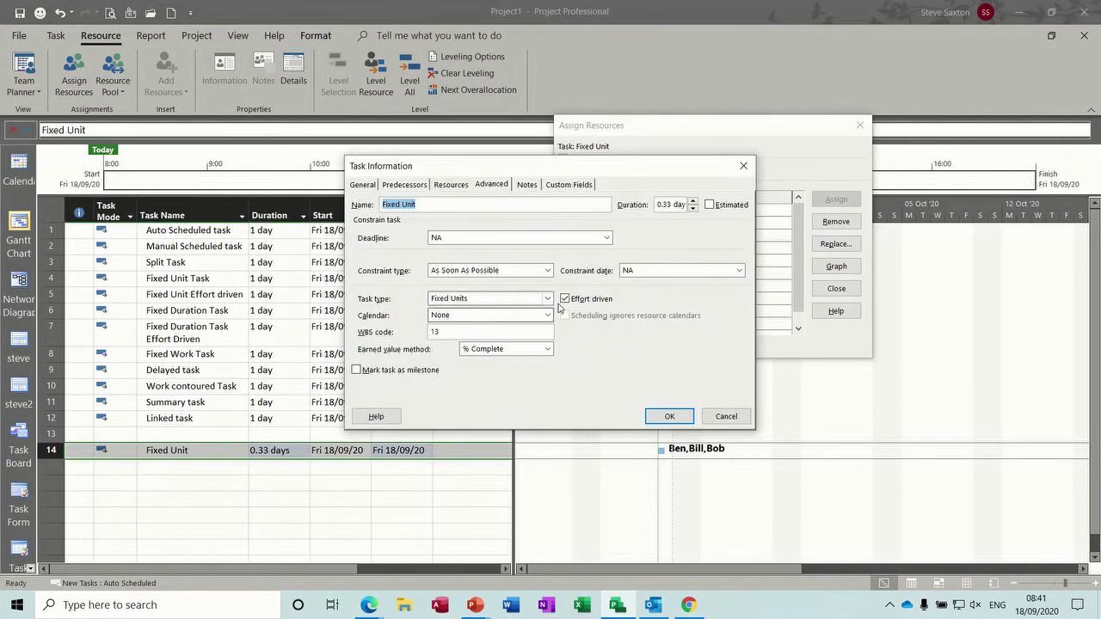
pyautogui.click(725, 416)
# - Add a task named Fixed Duration below the Fixed Unit task, with a duration of 1 day
pyautogui.click(189, 470)
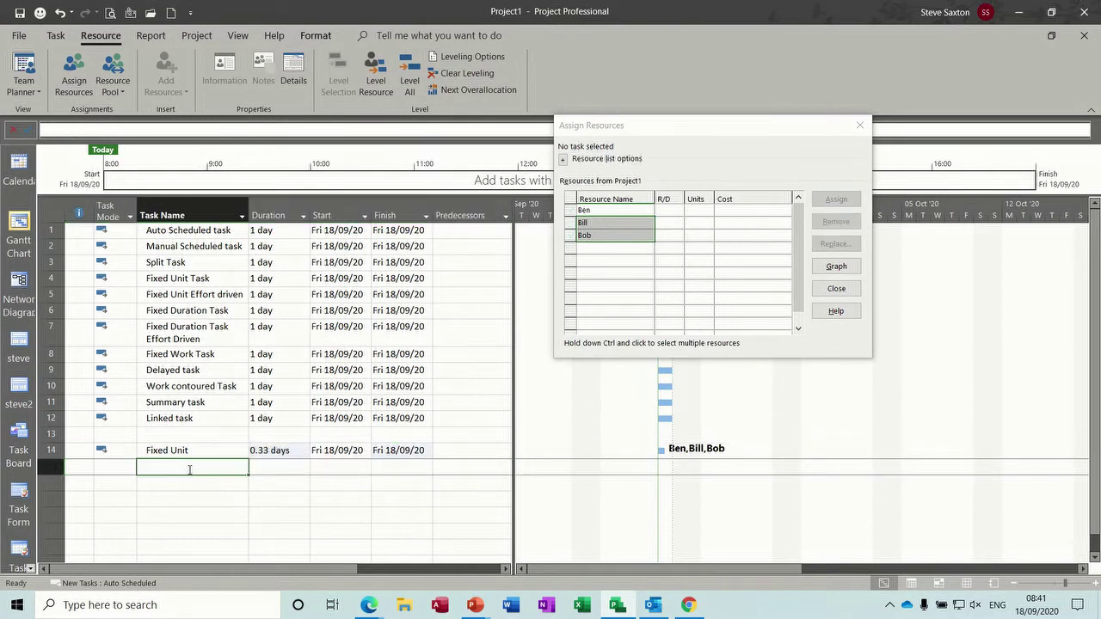
pyautogui.write('Fixed D')
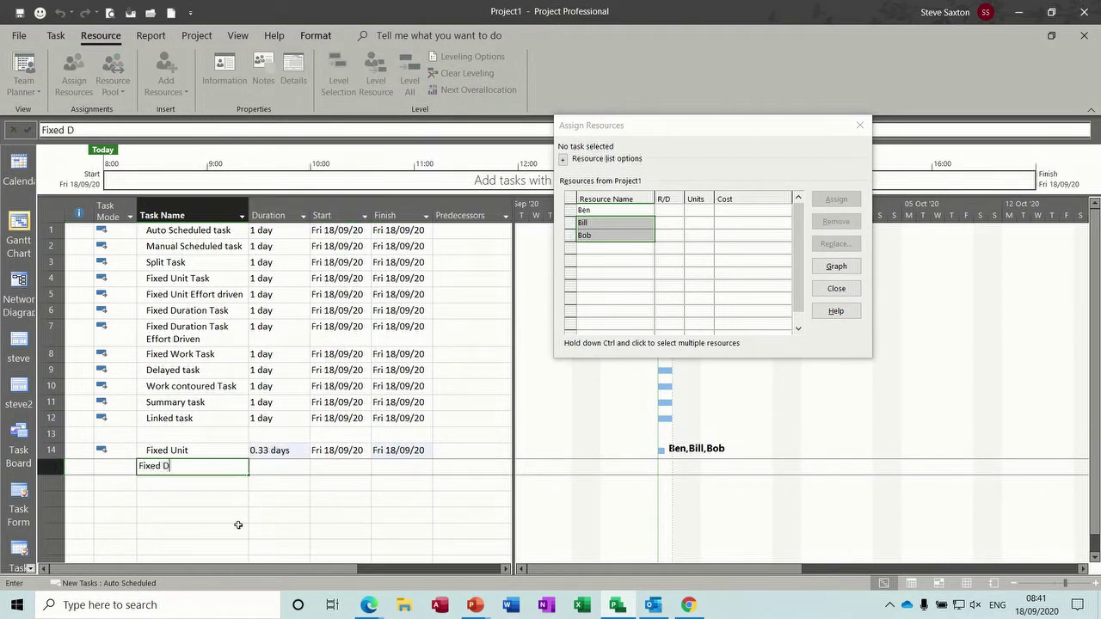
pyautogui.write('uration')
pyautogui.click(275, 466)
pyautogui.write('1')
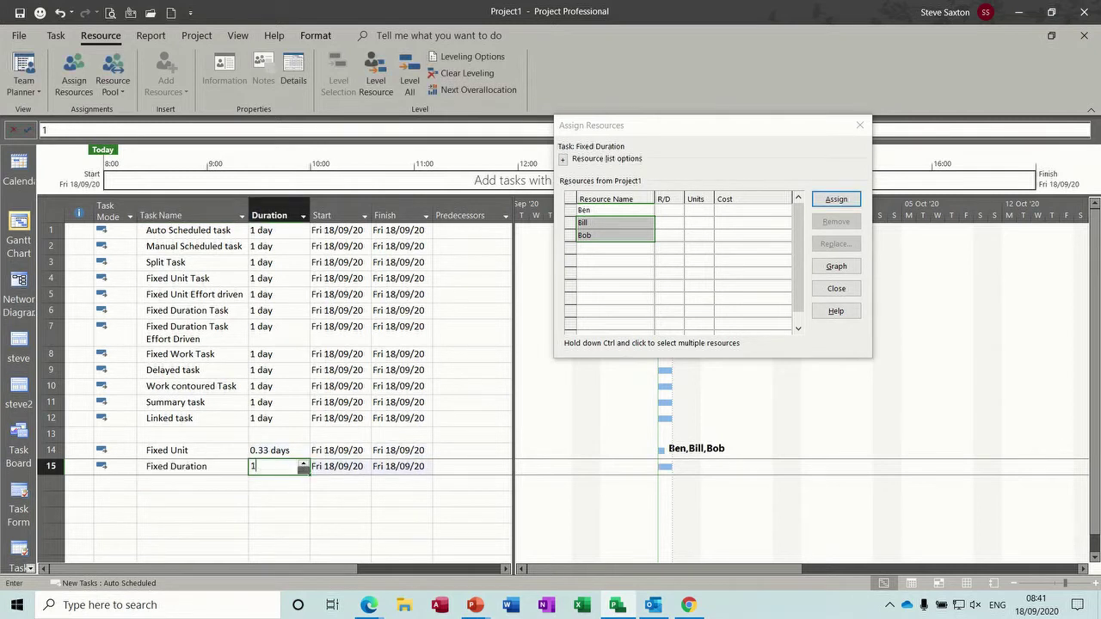
pyautogui.click(206, 483)
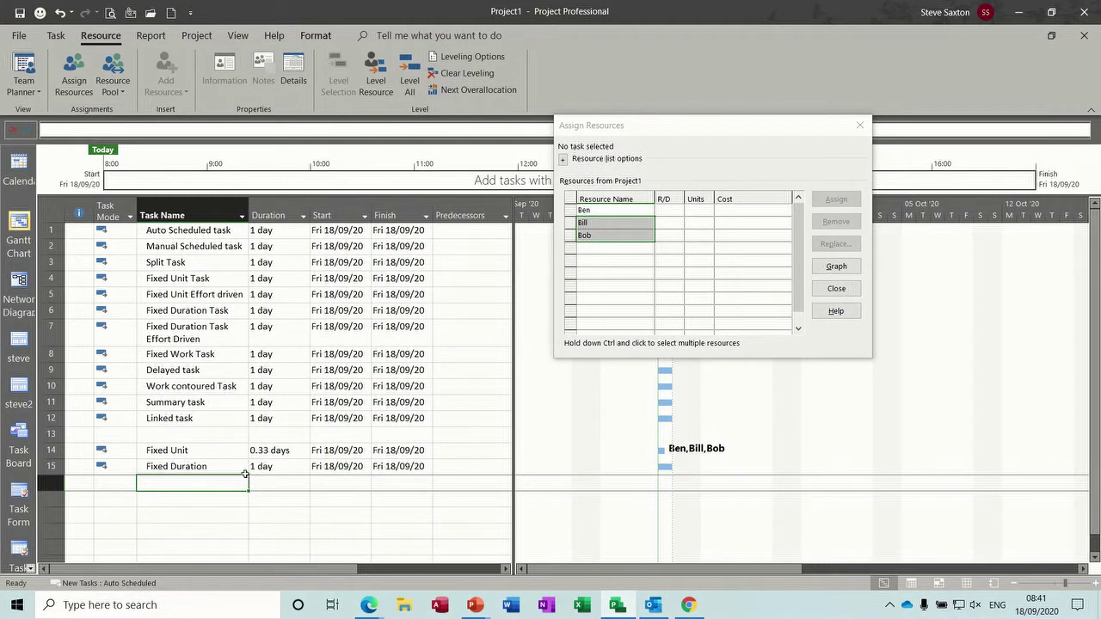
# - Change the Fixed Duration task's type to Fixed Duration, leaving effort-driven scheduling off
pyautogui.doubleClick(203, 465)
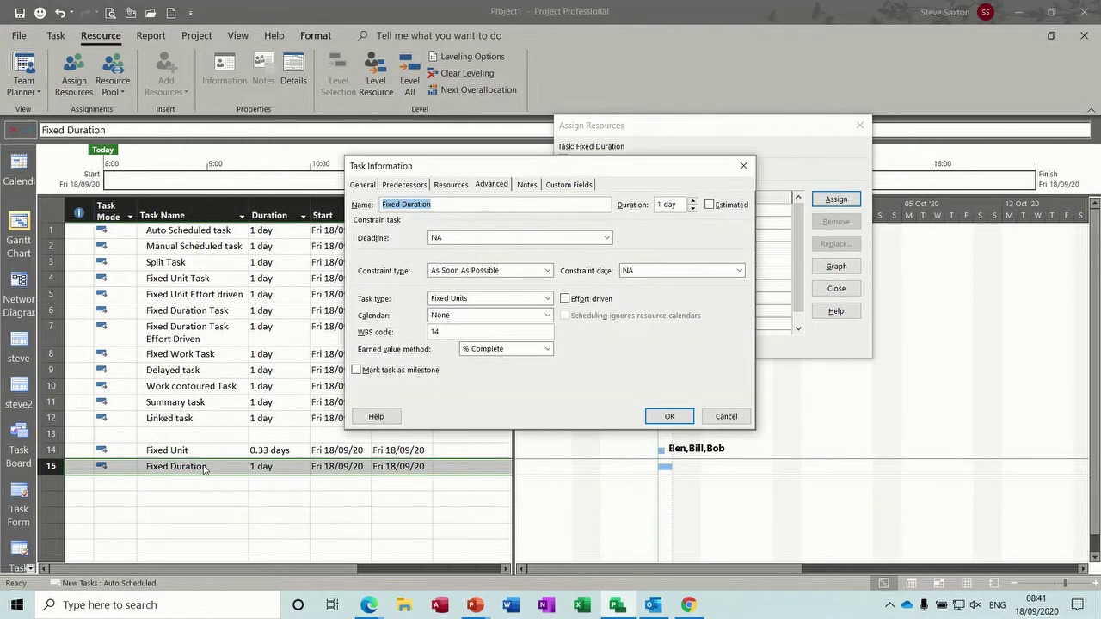
pyautogui.click(545, 298)
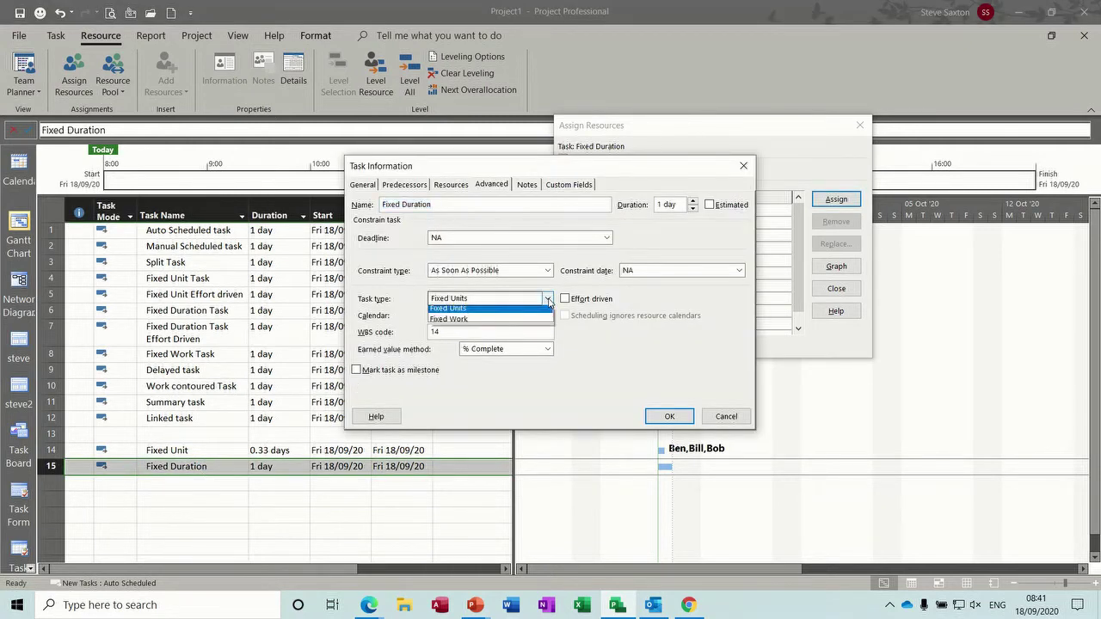
pyautogui.click(517, 313)
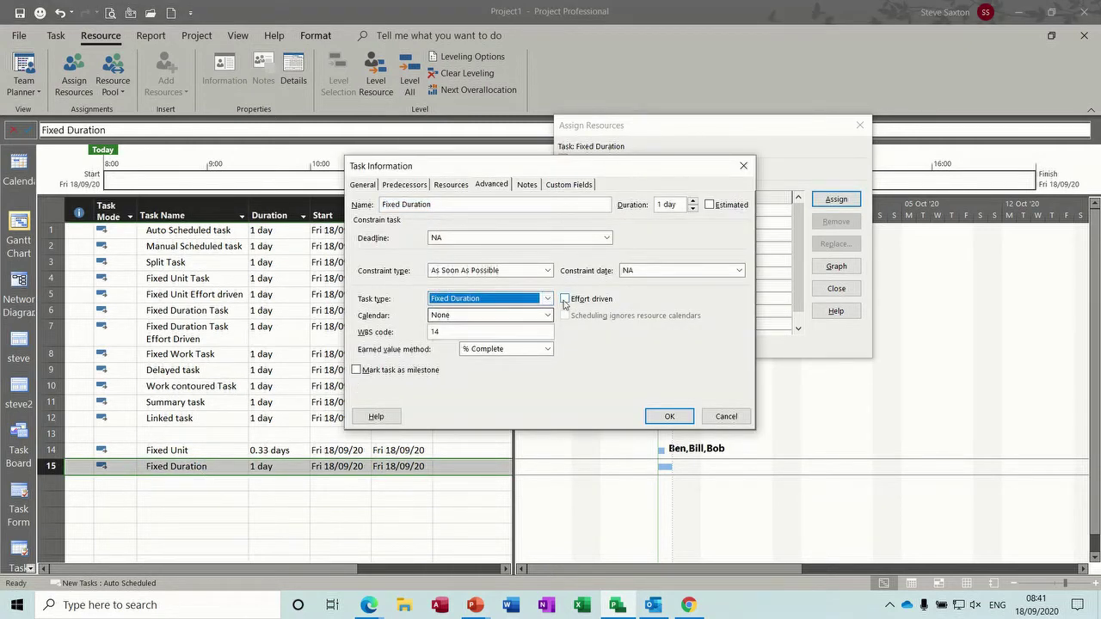
pyautogui.click(667, 415)
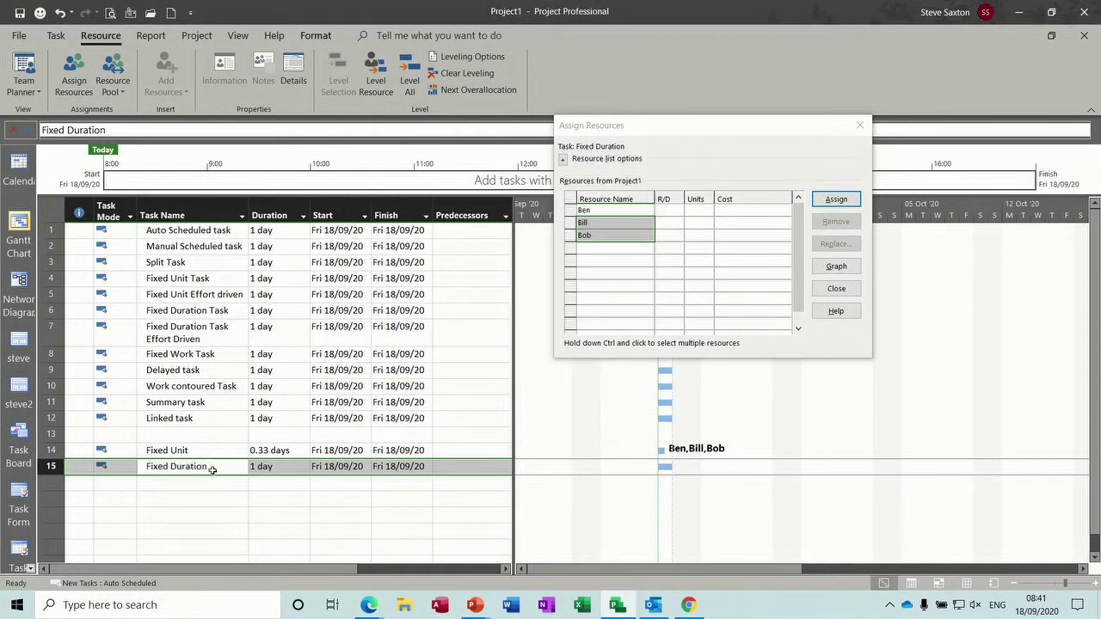
# - Assign the three listed resources to the Fixed Duration task one at a time, and remove all three together
pyautogui.click(609, 211)
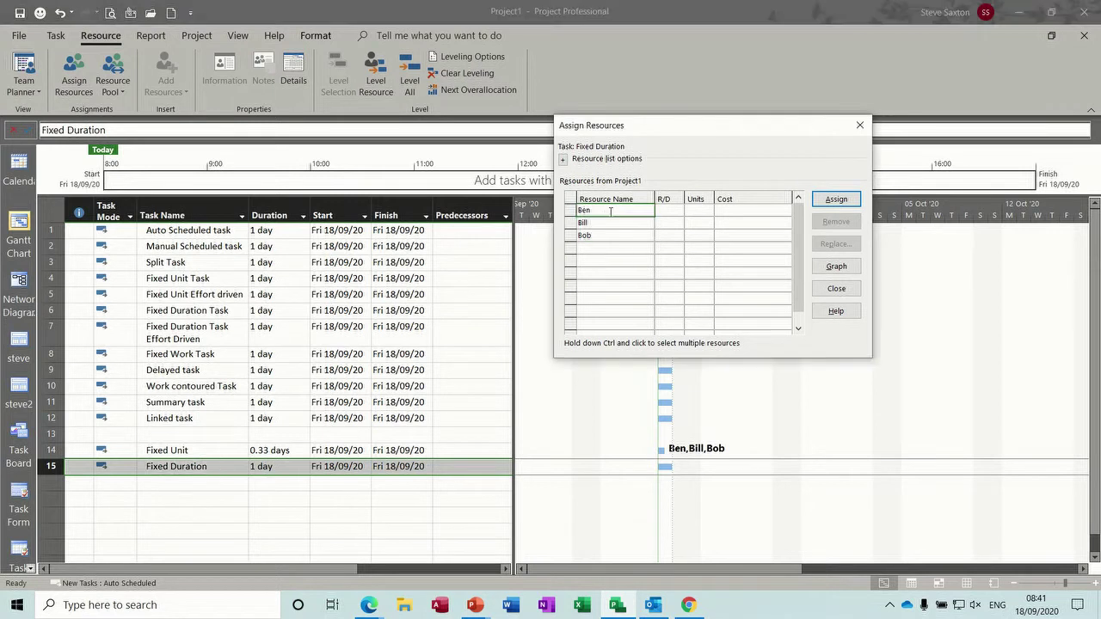
pyautogui.click(836, 199)
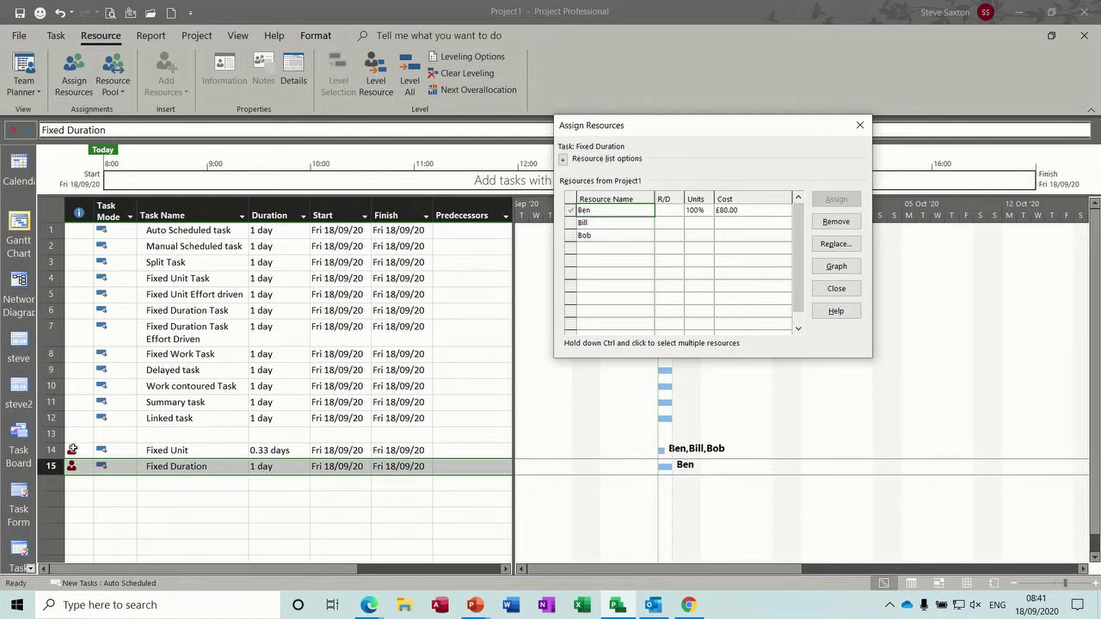
pyautogui.click(610, 221)
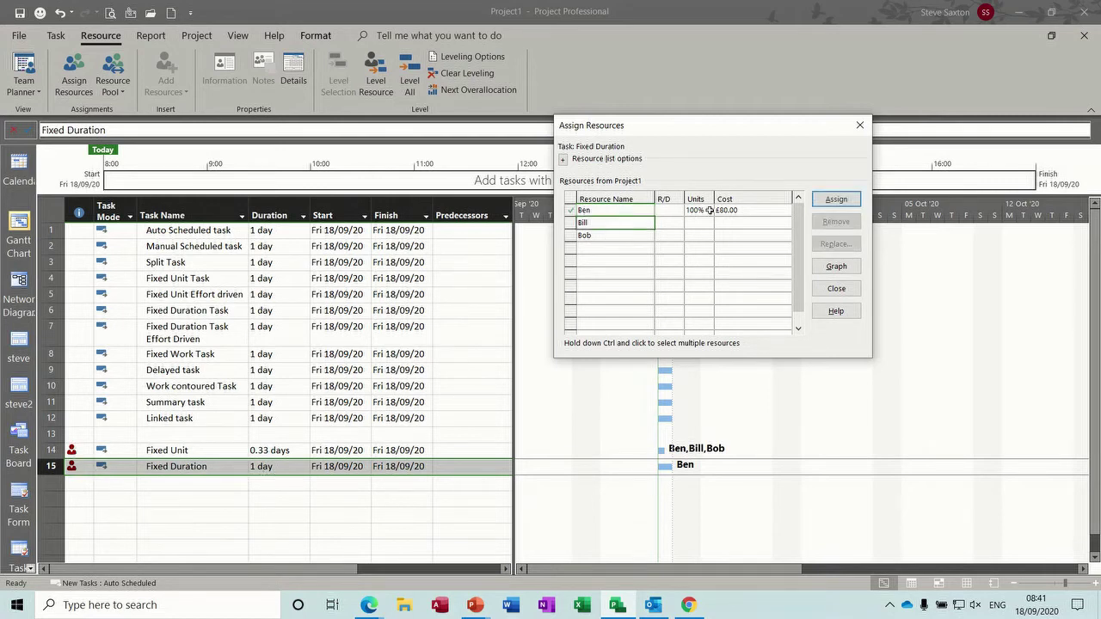
pyautogui.click(836, 199)
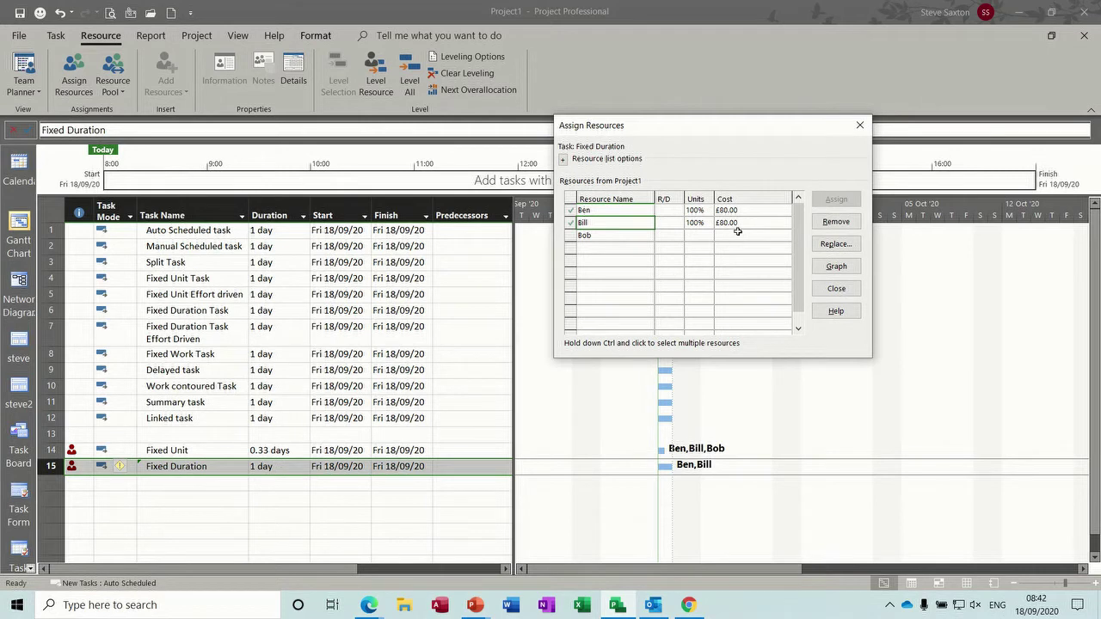
pyautogui.click(625, 235)
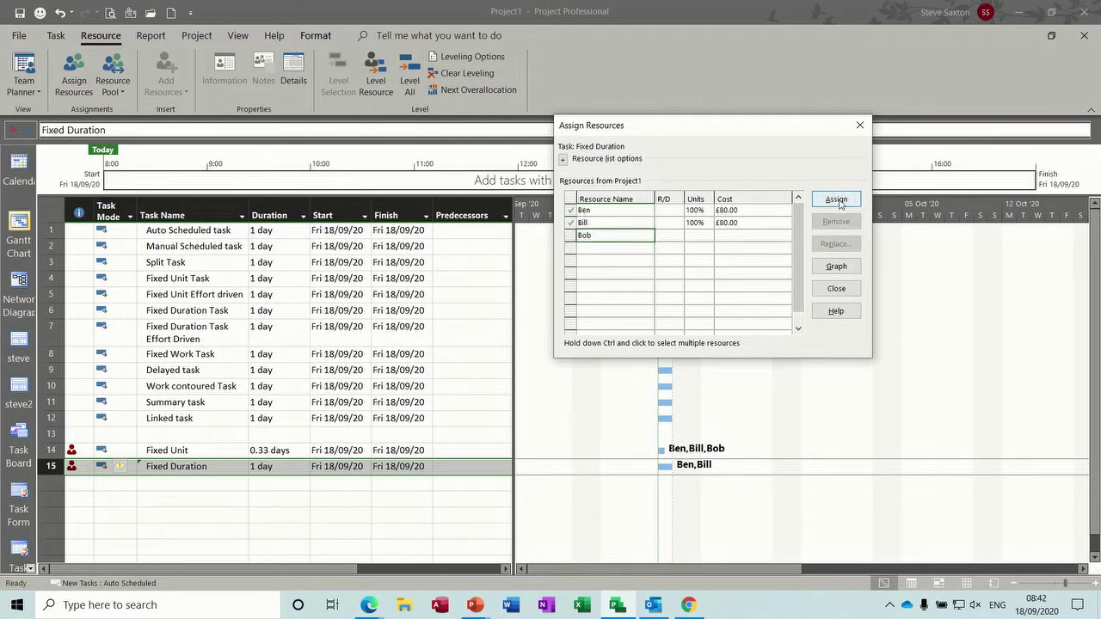
pyautogui.click(835, 199)
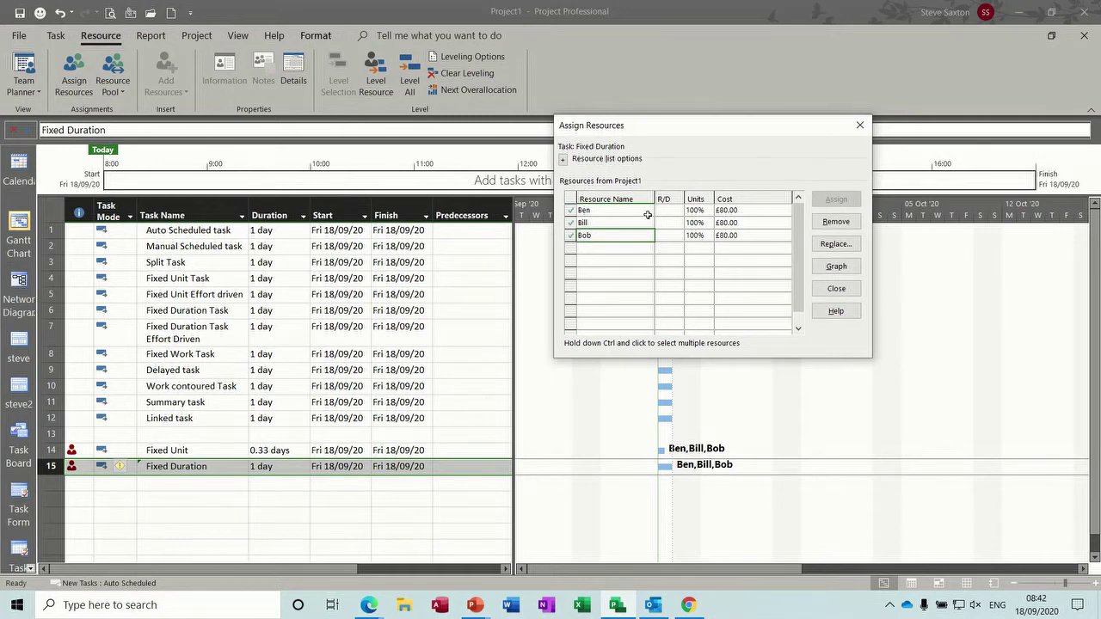
pyautogui.moveTo(621, 211); pyautogui.dragTo(614, 235)
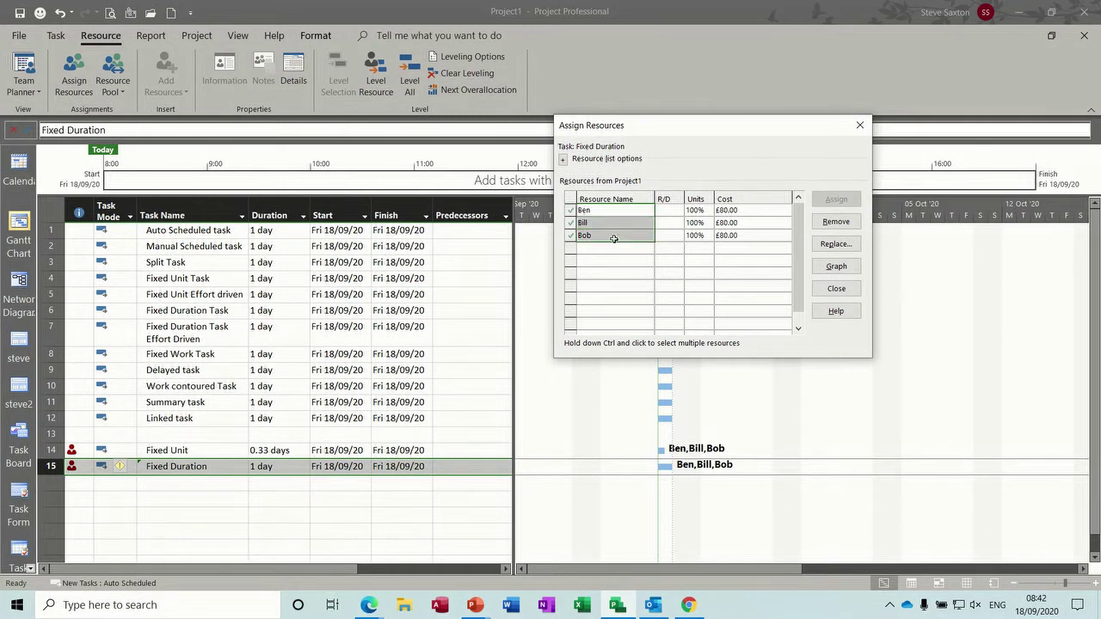
pyautogui.click(832, 221)
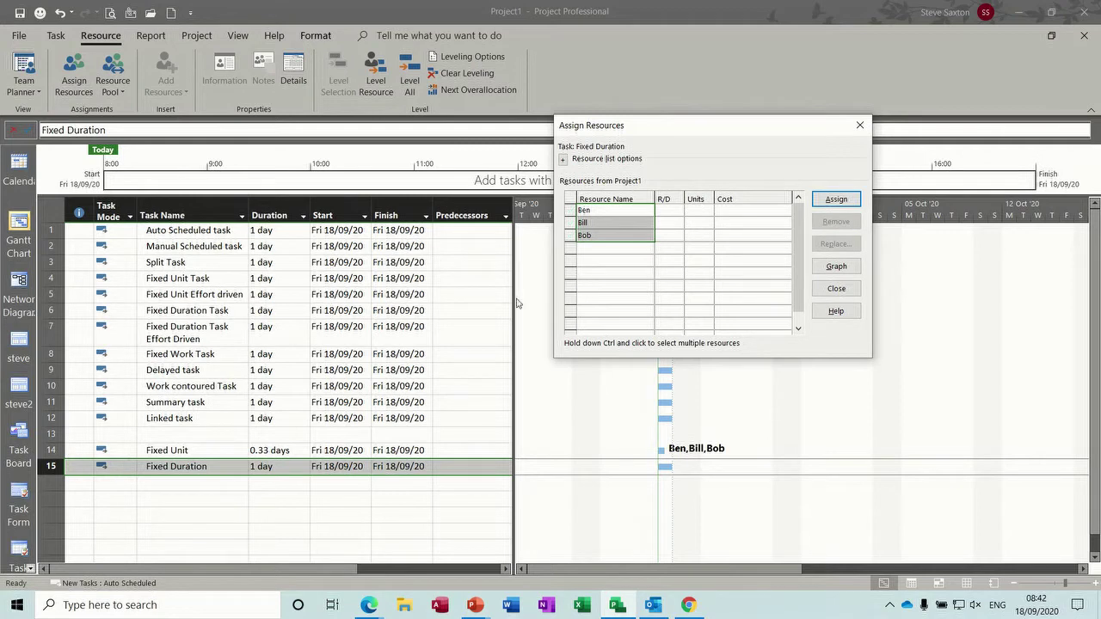
# - Make the Fixed Duration task effort driven
pyautogui.click(613, 225)
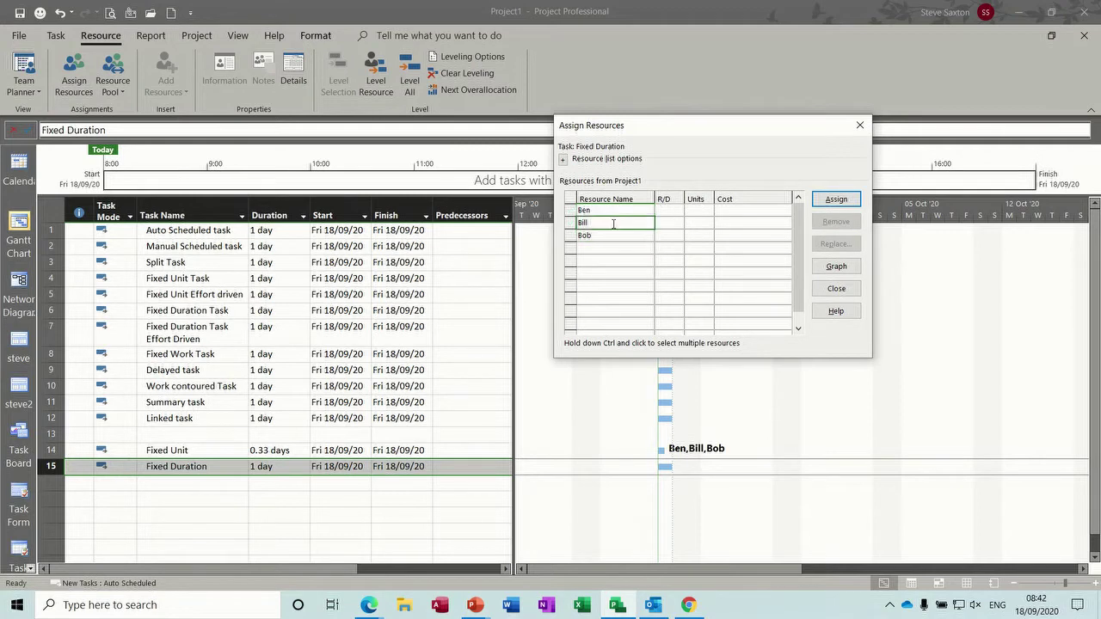
pyautogui.doubleClick(190, 471)
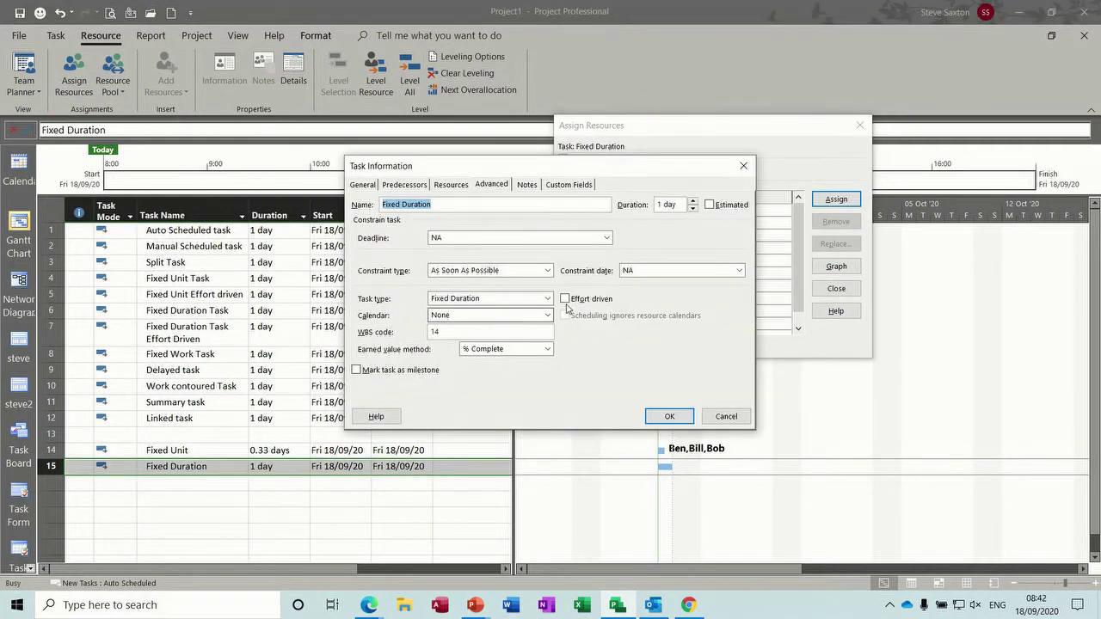
pyautogui.click(564, 301)
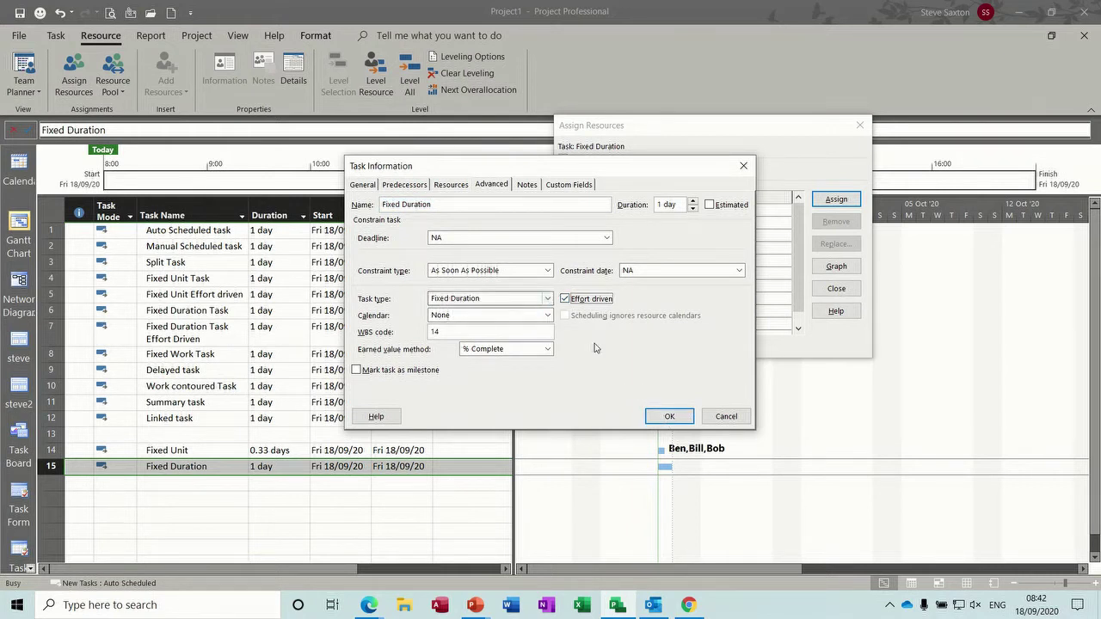
pyautogui.click(664, 416)
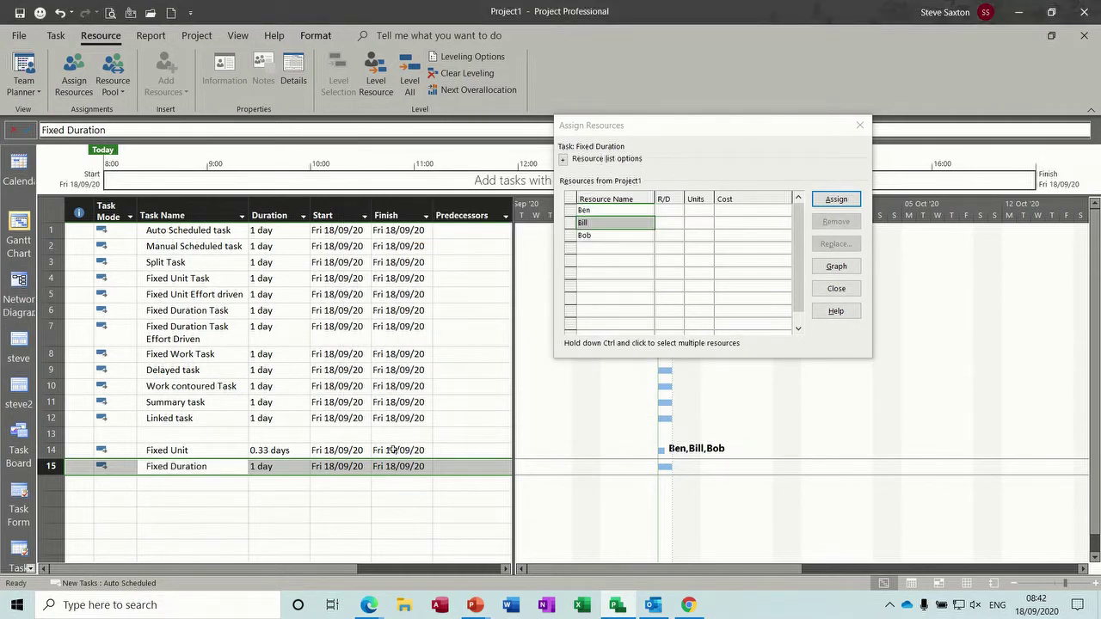
# - Assign the first two listed resources to the Fixed Duration task one at a time, and remove both together
pyautogui.click(604, 211)
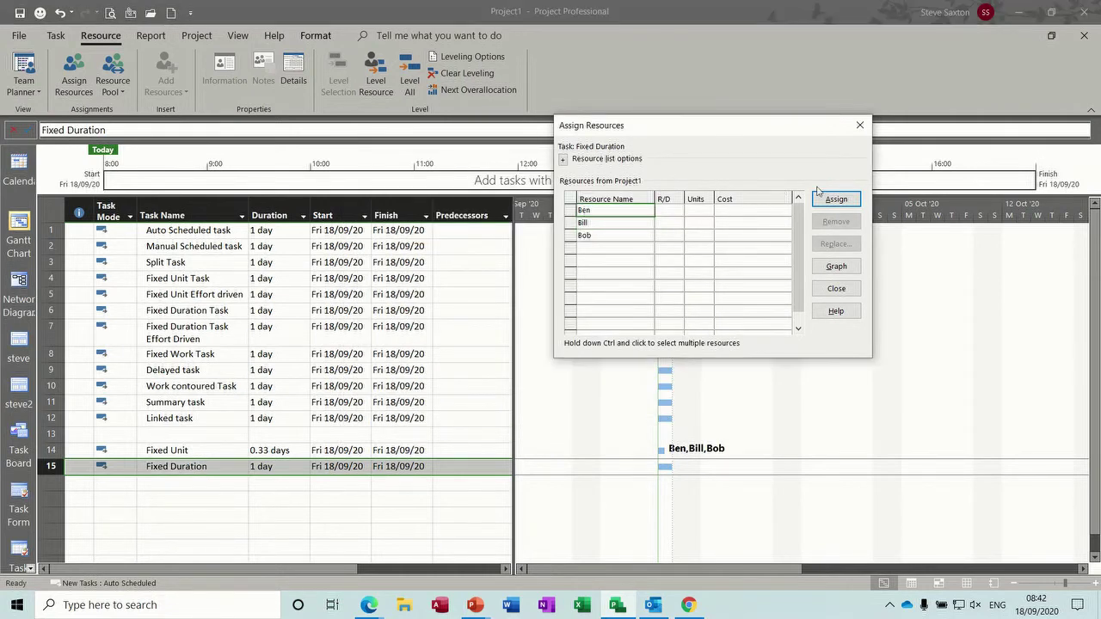
pyautogui.click(834, 199)
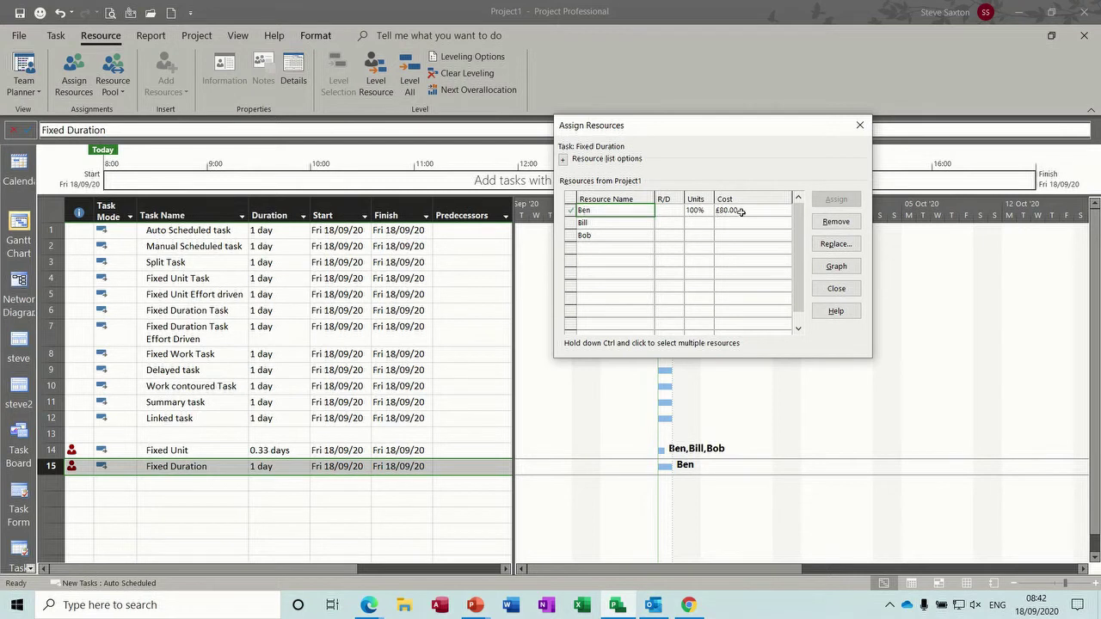
pyautogui.click(605, 223)
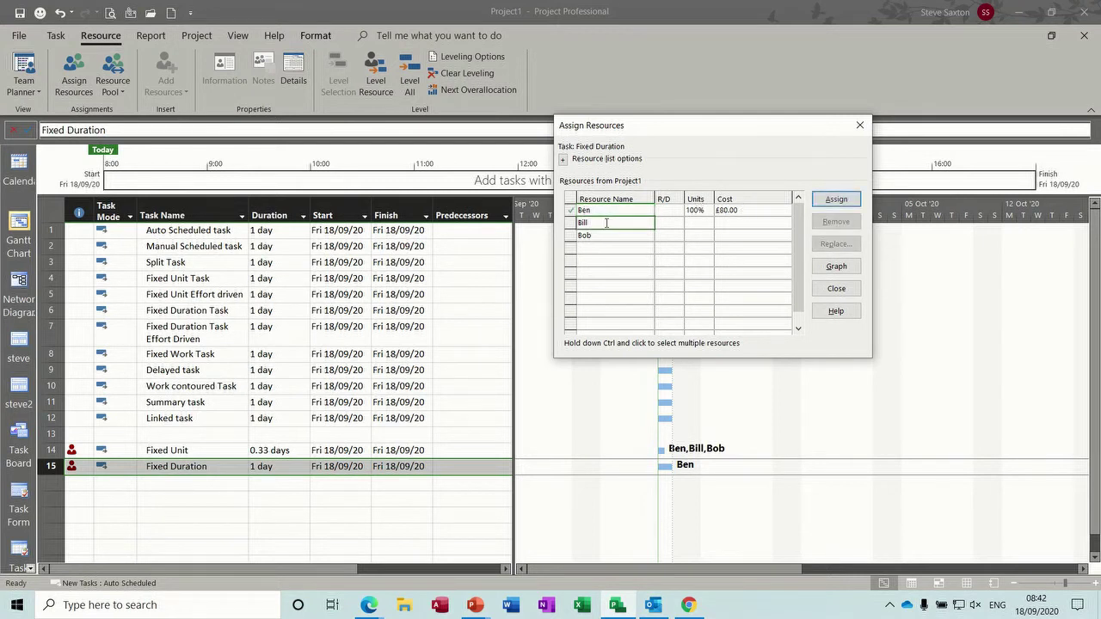
pyautogui.click(836, 199)
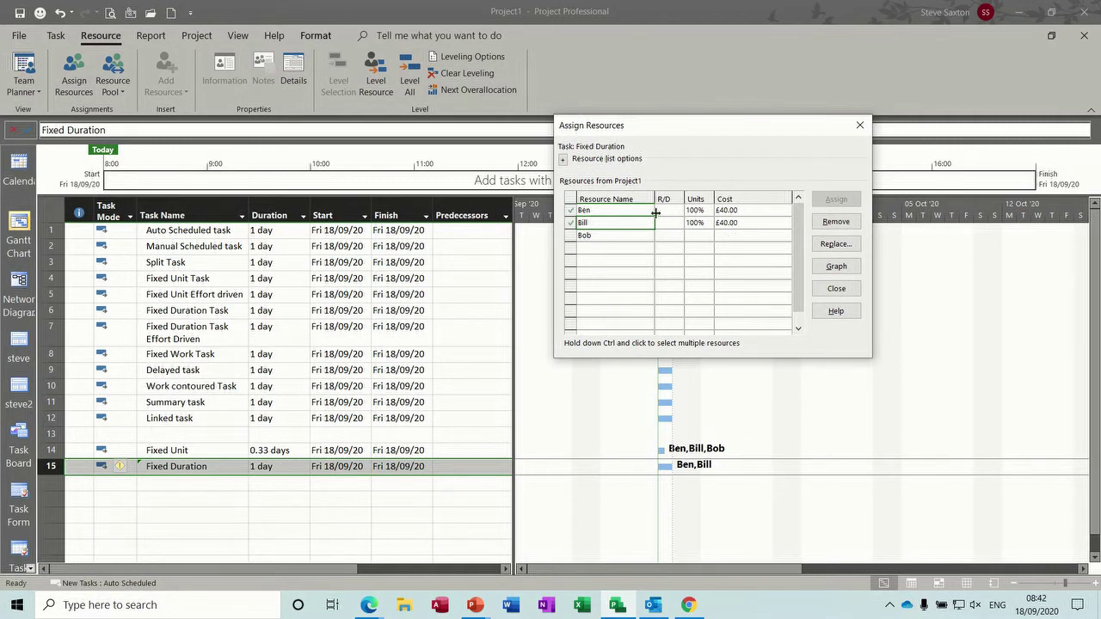
pyautogui.moveTo(618, 207); pyautogui.dragTo(617, 222)
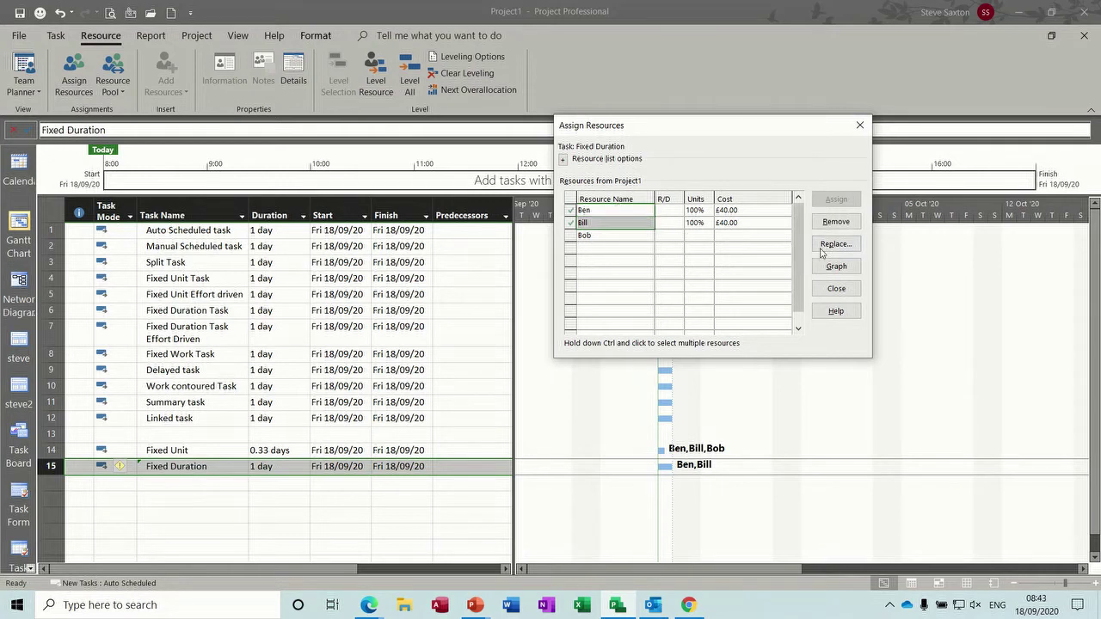
pyautogui.click(837, 225)
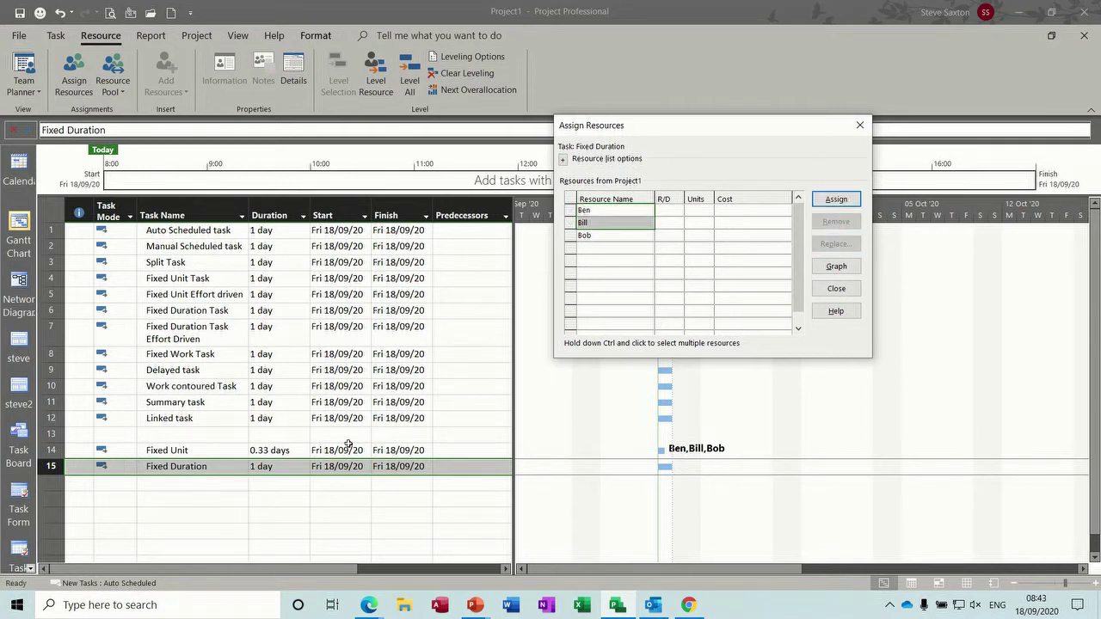
# - Insert a Work column before the Duration column in the task table
pyautogui.rightClick(267, 207)
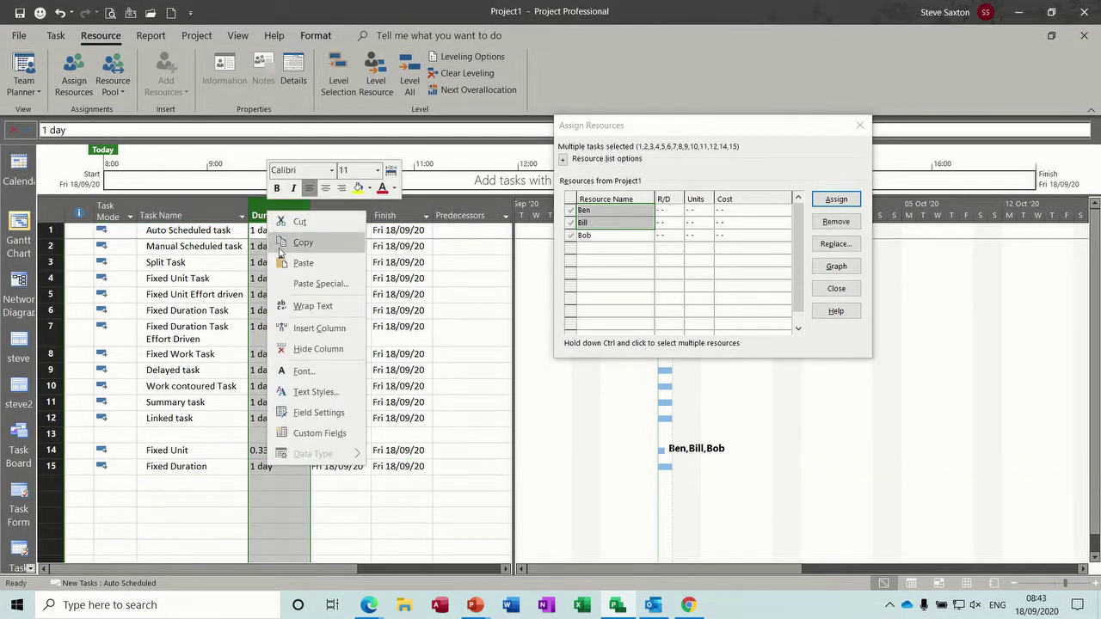
pyautogui.click(287, 329)
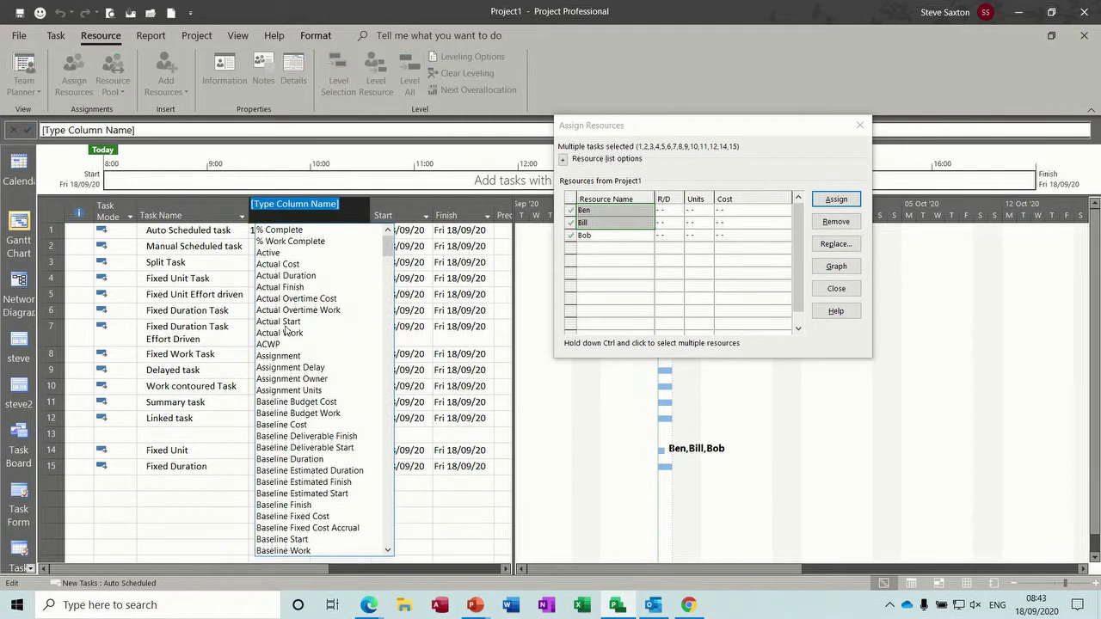
pyautogui.write('warning')
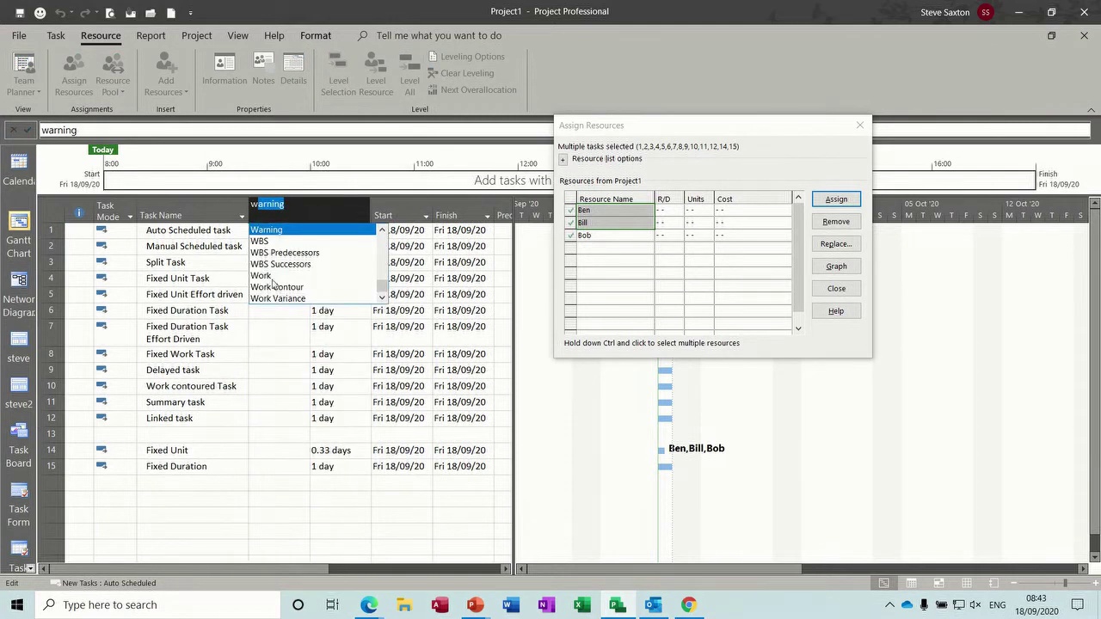
pyautogui.click(269, 276)
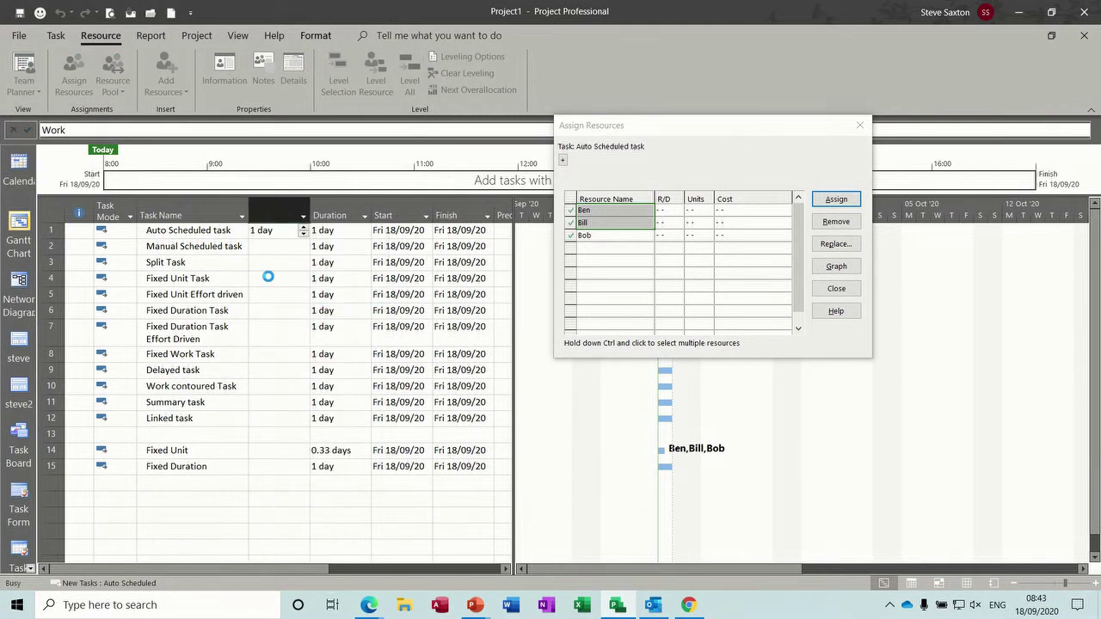
# - Add a task named Fixed Work Task in the empty row below the Fixed Duration task
pyautogui.click(187, 484)
pyautogui.write('F')
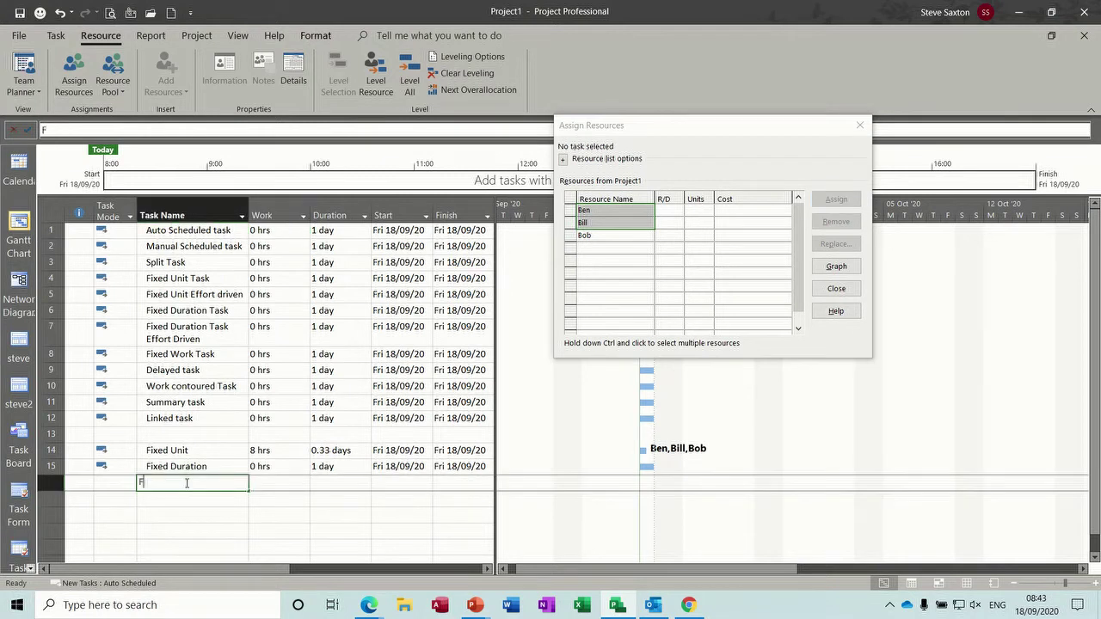
pyautogui.write('ixed ')
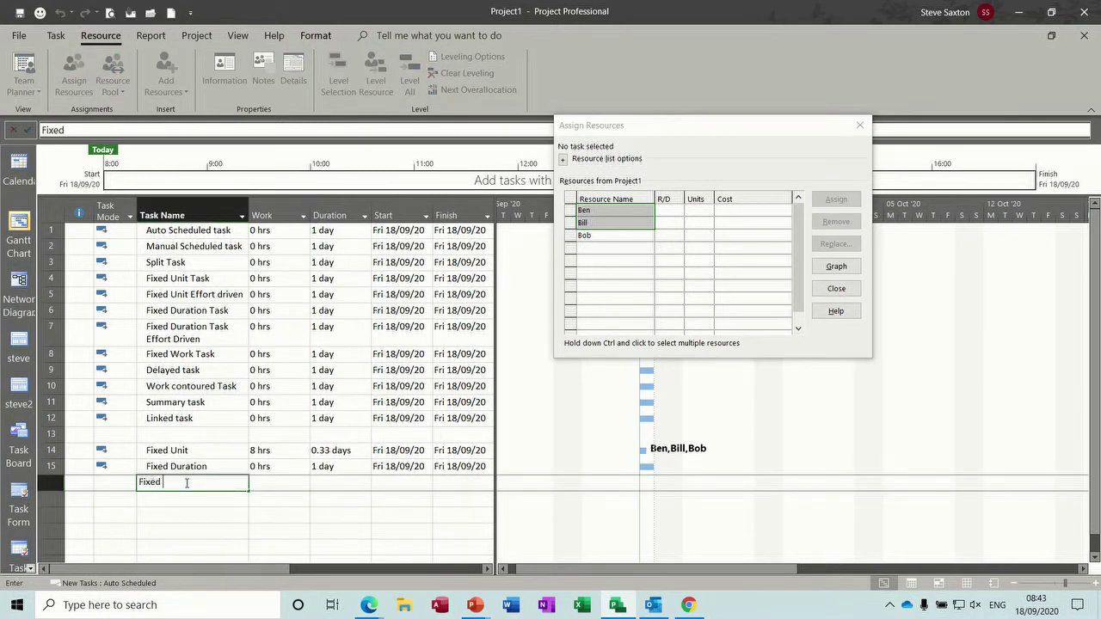
pyautogui.write('Work Task')
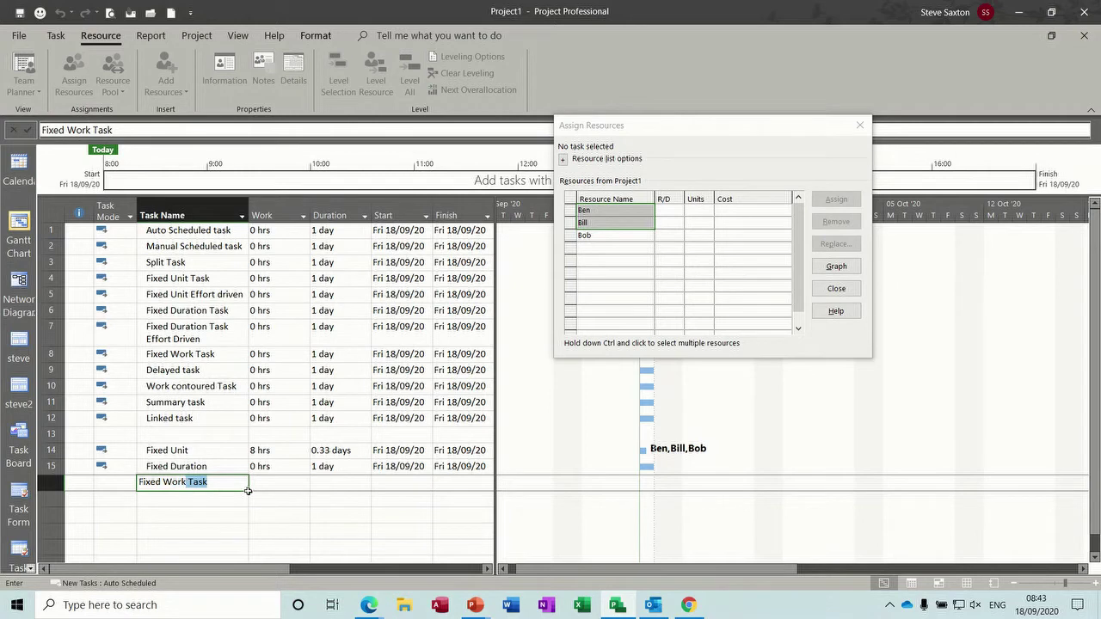
pyautogui.click(257, 502)
# - Change the task type of the new Fixed Work Task in row 16 to Fixed Work
pyautogui.doubleClick(200, 486)
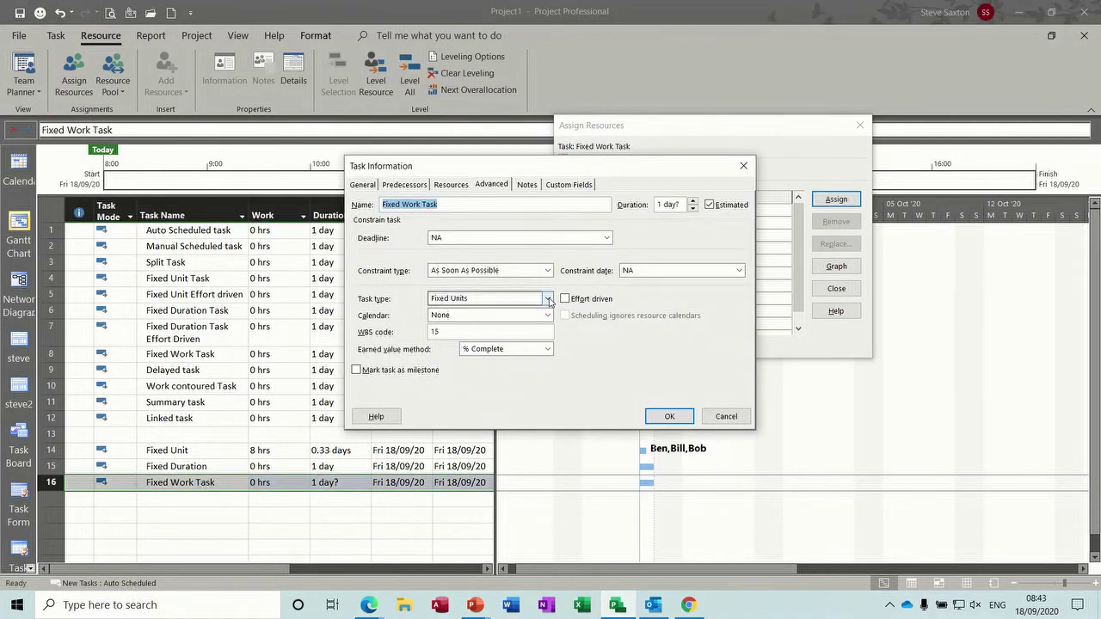
pyautogui.click(547, 299)
pyautogui.click(484, 330)
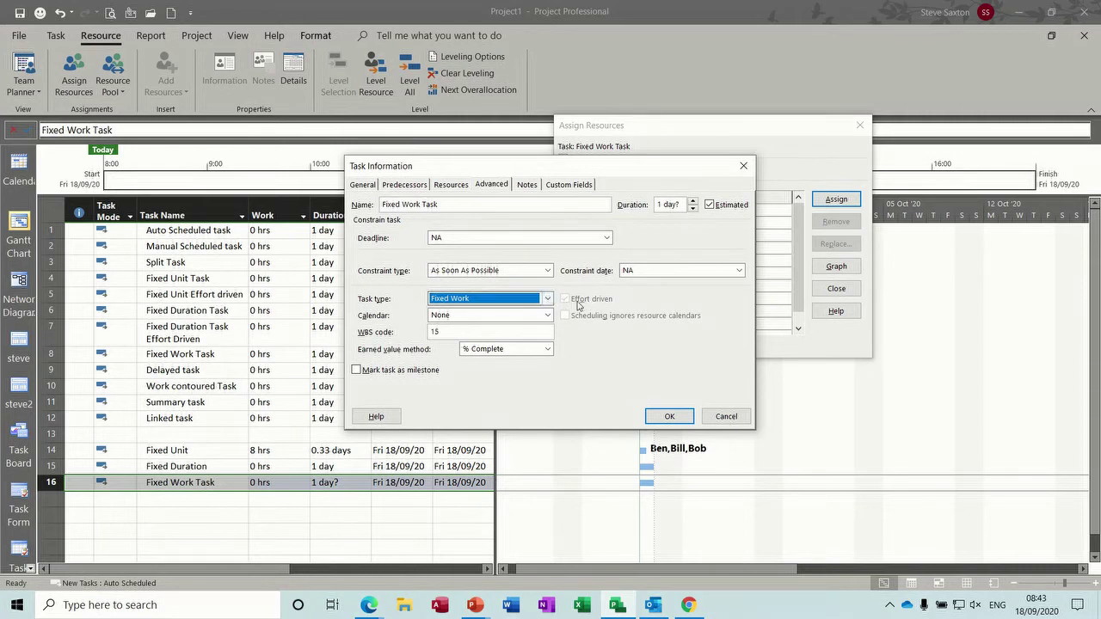
pyautogui.click(668, 418)
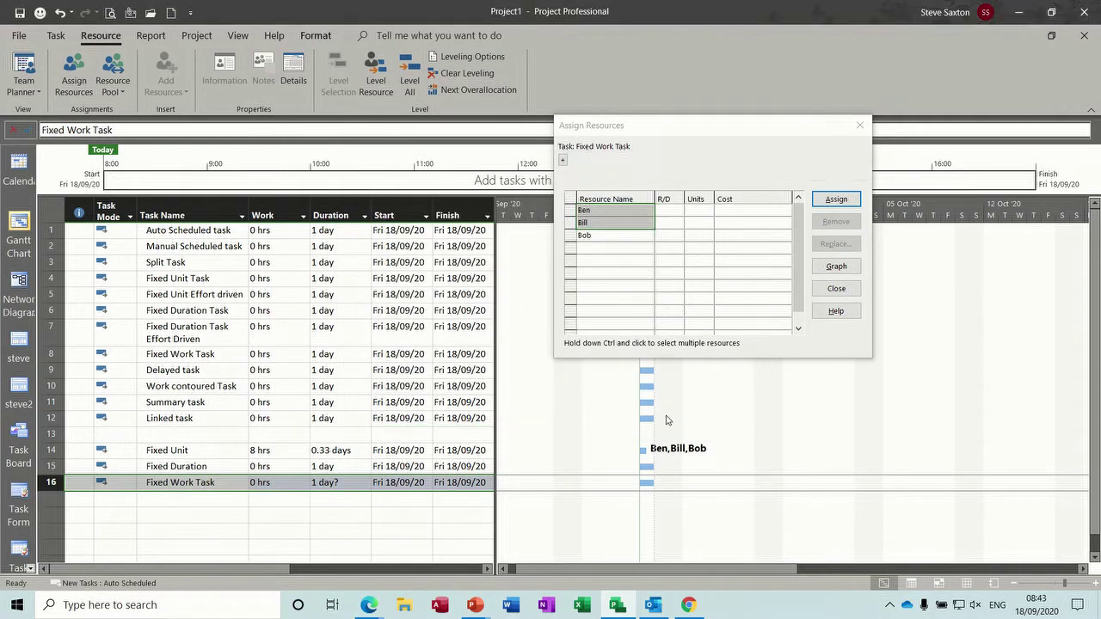
# - Set the Fixed Work Task in row 16 to 10 hrs of work and a duration of 10 days
pyautogui.click(284, 483)
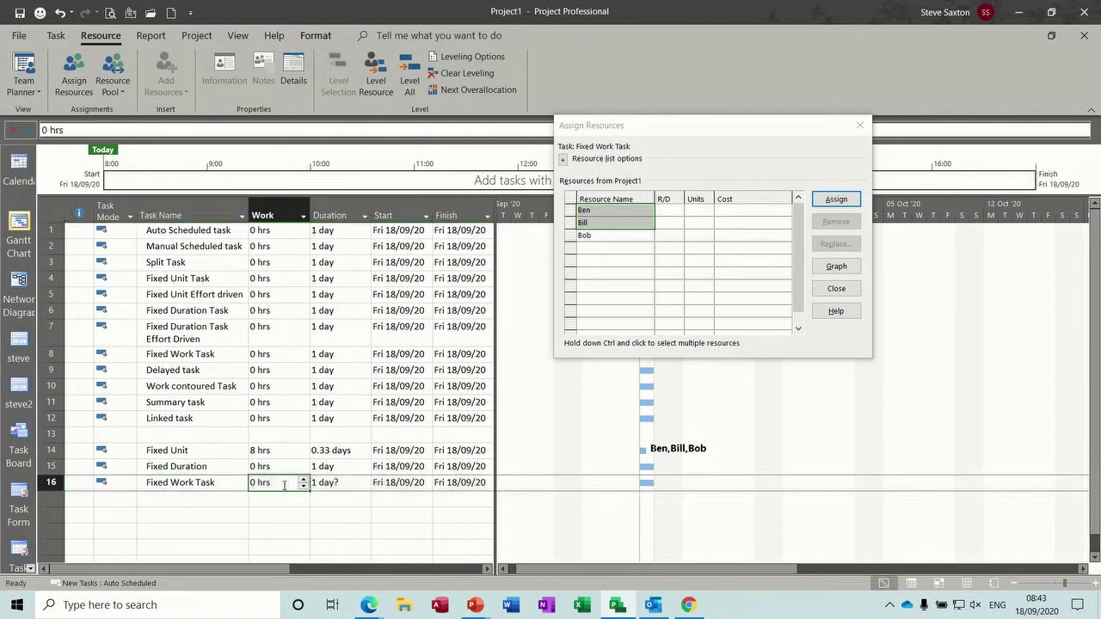
pyautogui.write('10')
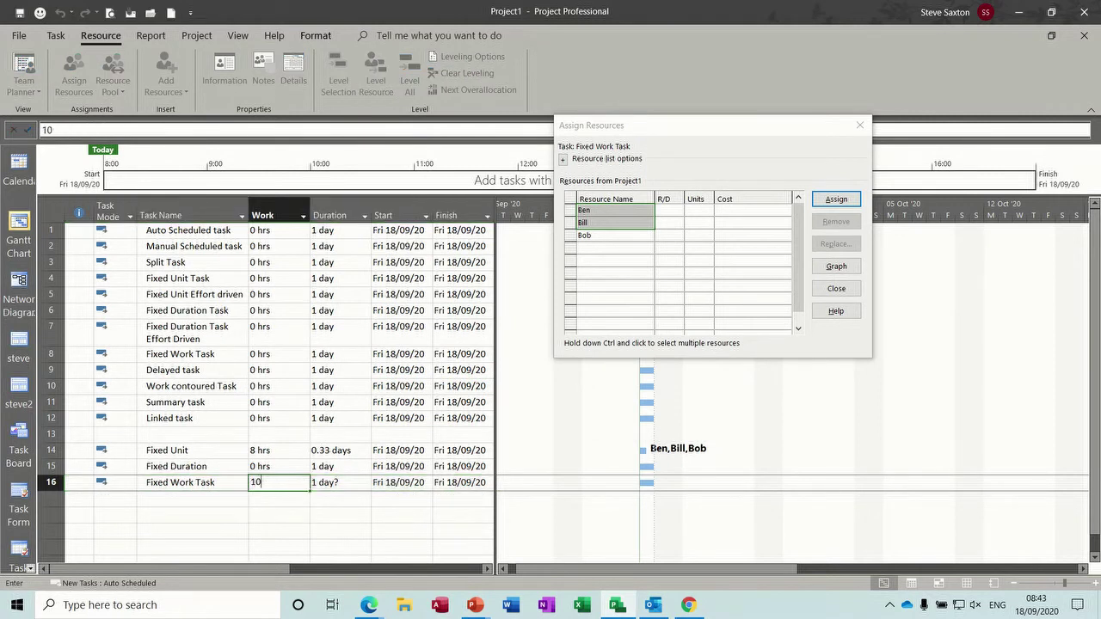
pyautogui.click(336, 483)
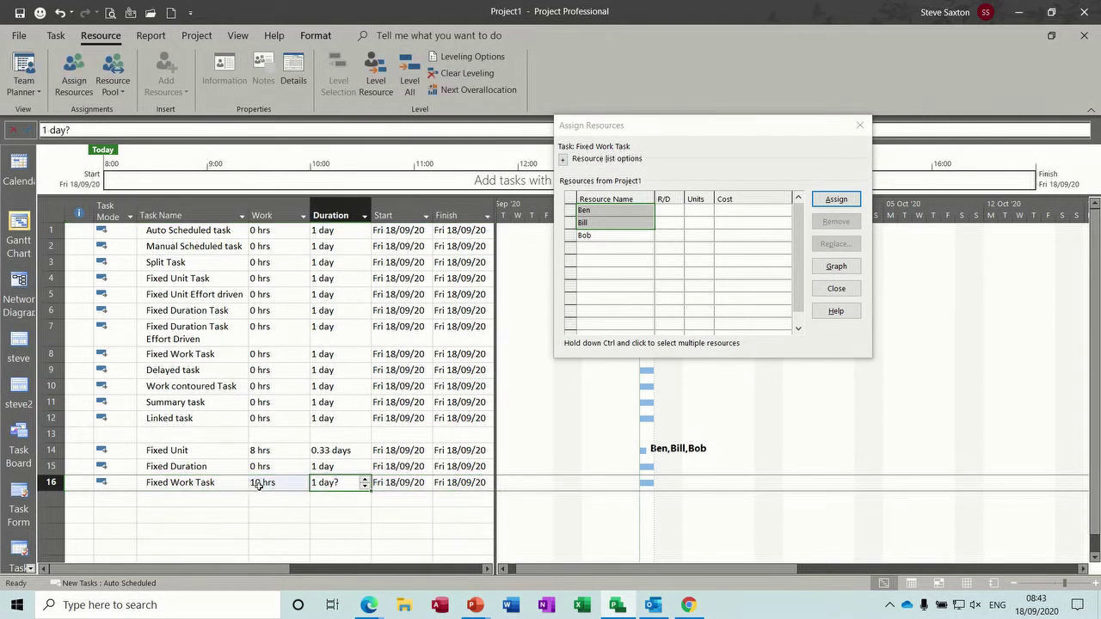
pyautogui.write('10')
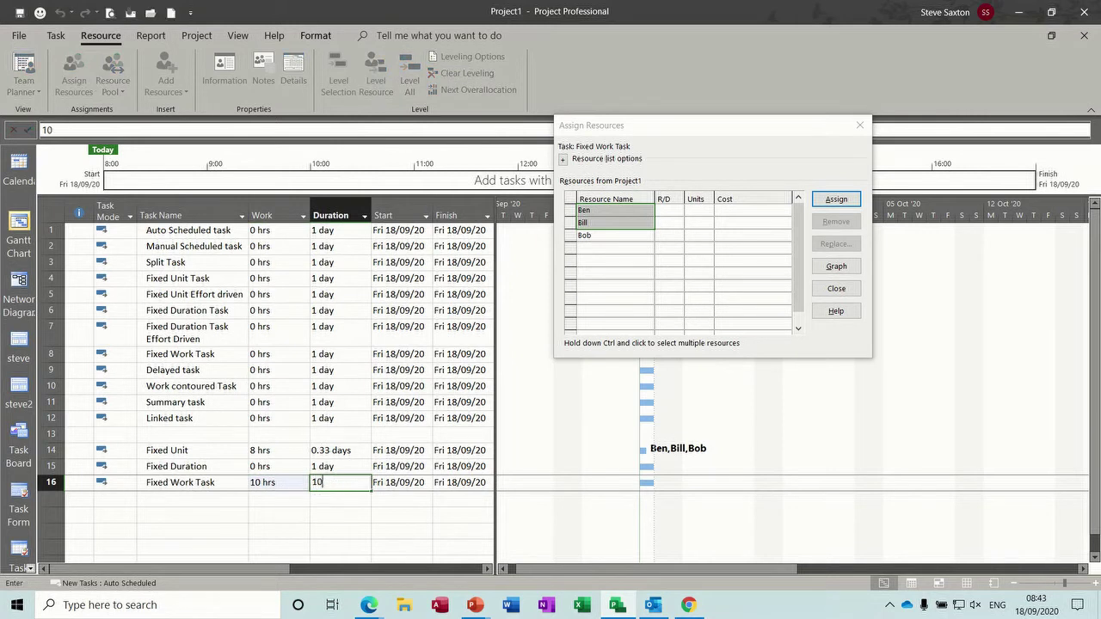
pyautogui.click(331, 484)
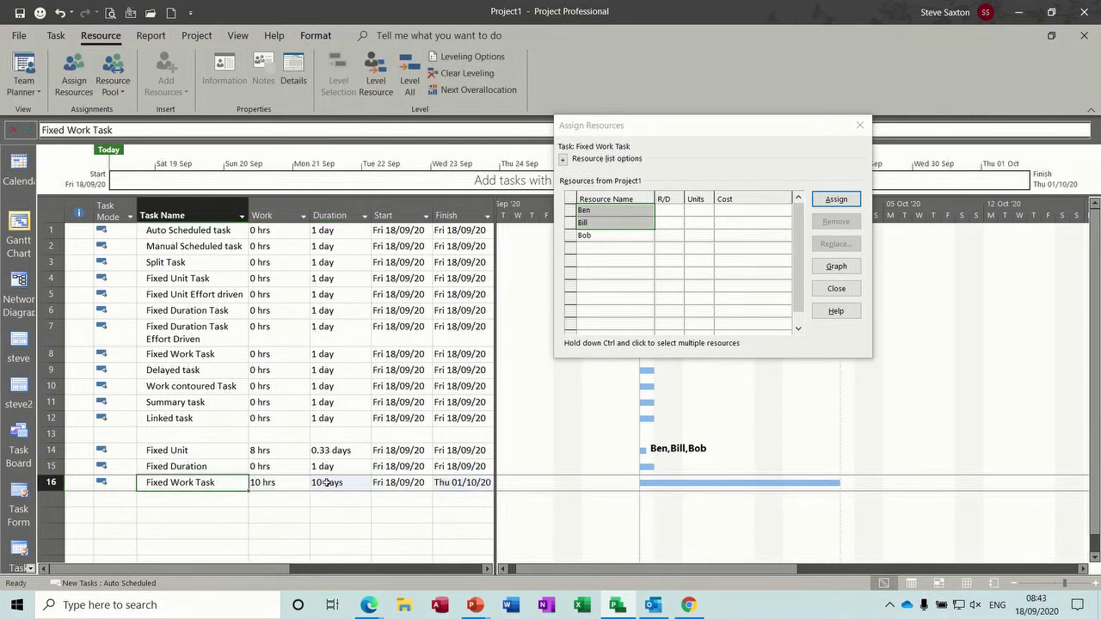
# - Assign the first two listed resources to the Fixed Work Task in row 16, one at a time
pyautogui.click(614, 211)
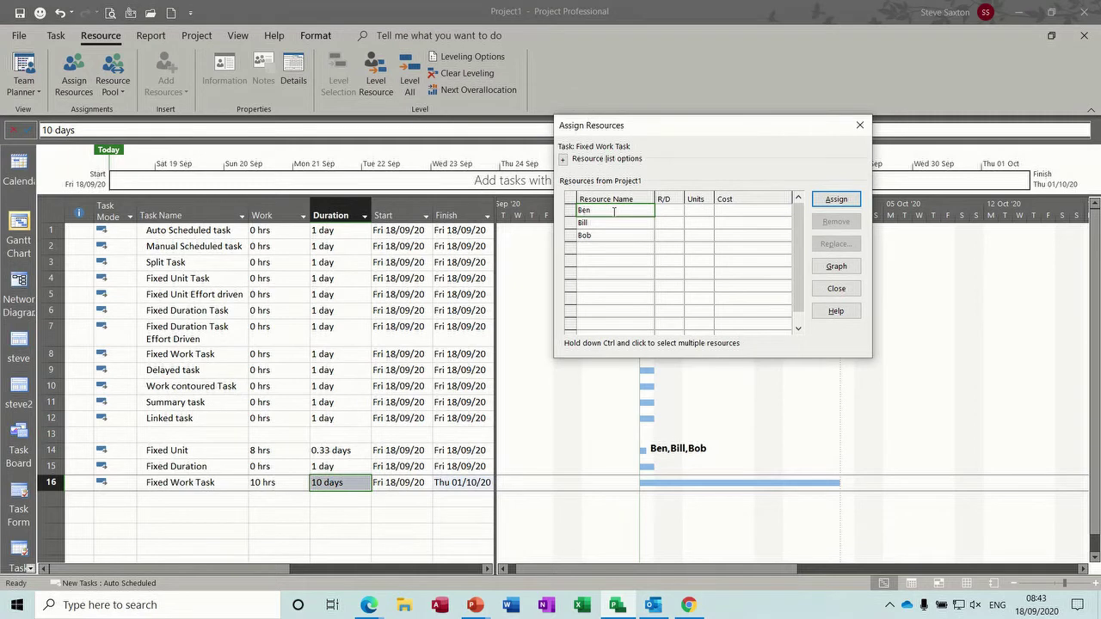
pyautogui.click(830, 200)
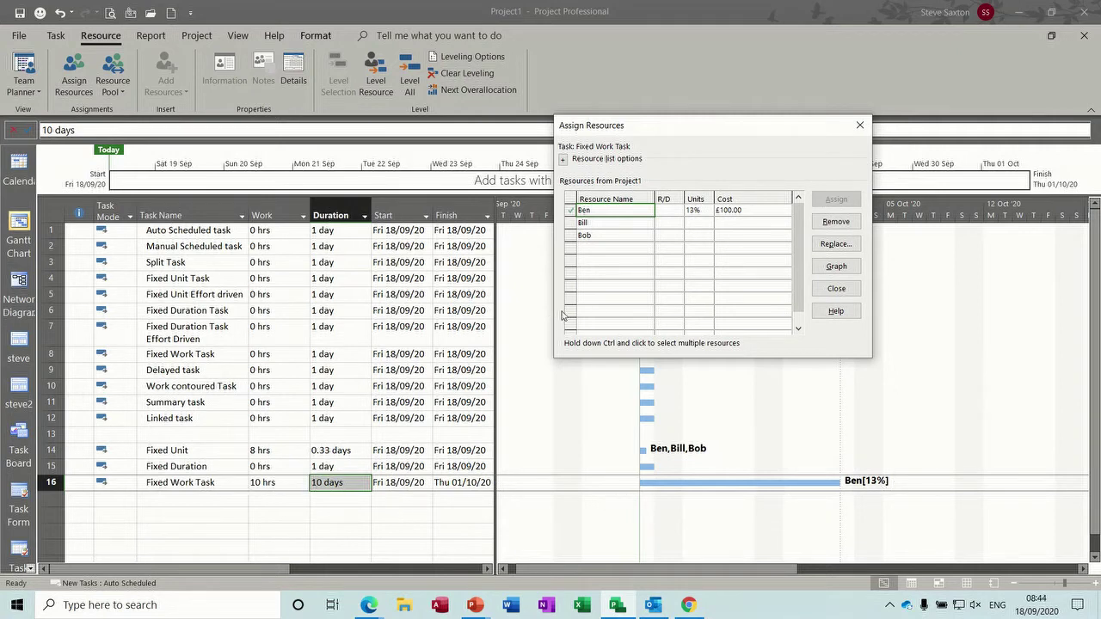
pyautogui.click(611, 224)
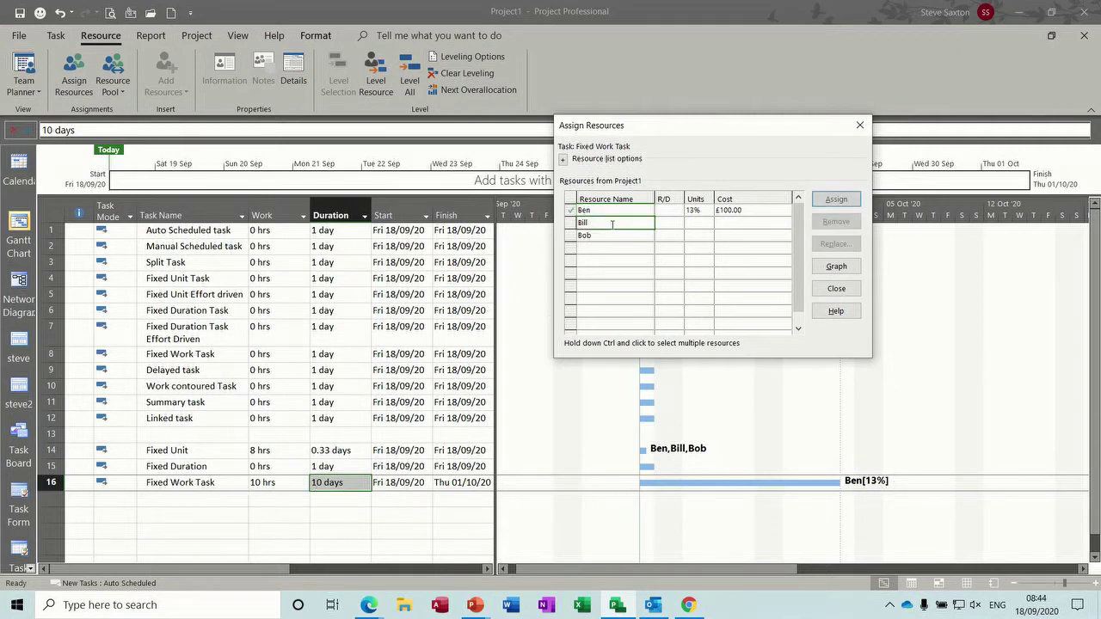
pyautogui.click(829, 202)
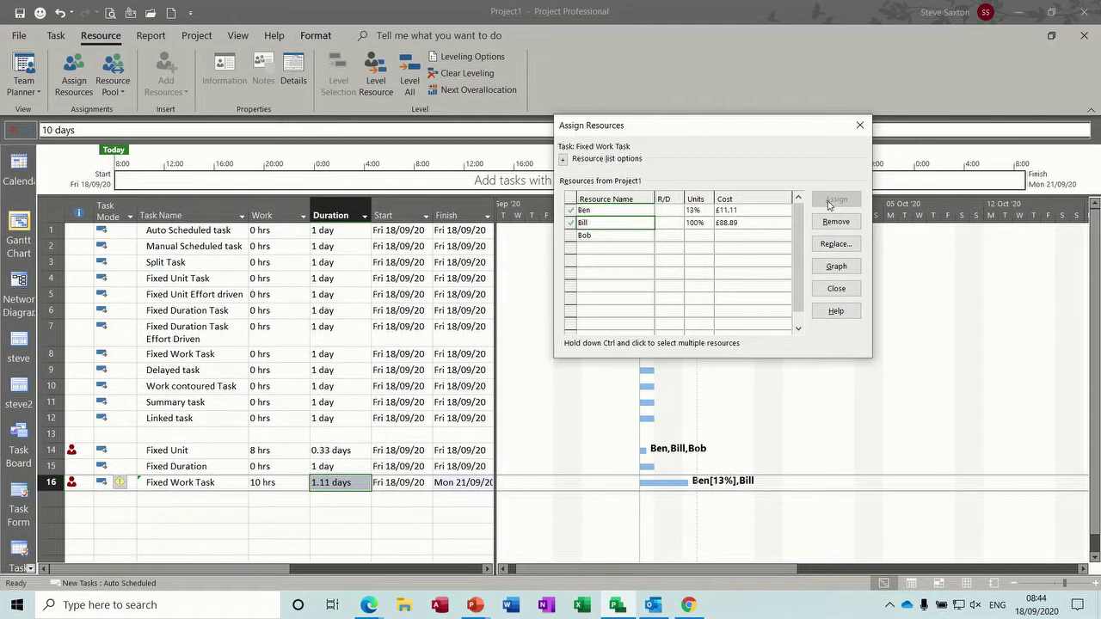
# - Set the duration of the Fixed Work Task in row 16 back to 10 days
pyautogui.click(334, 483)
pyautogui.click(334, 483)
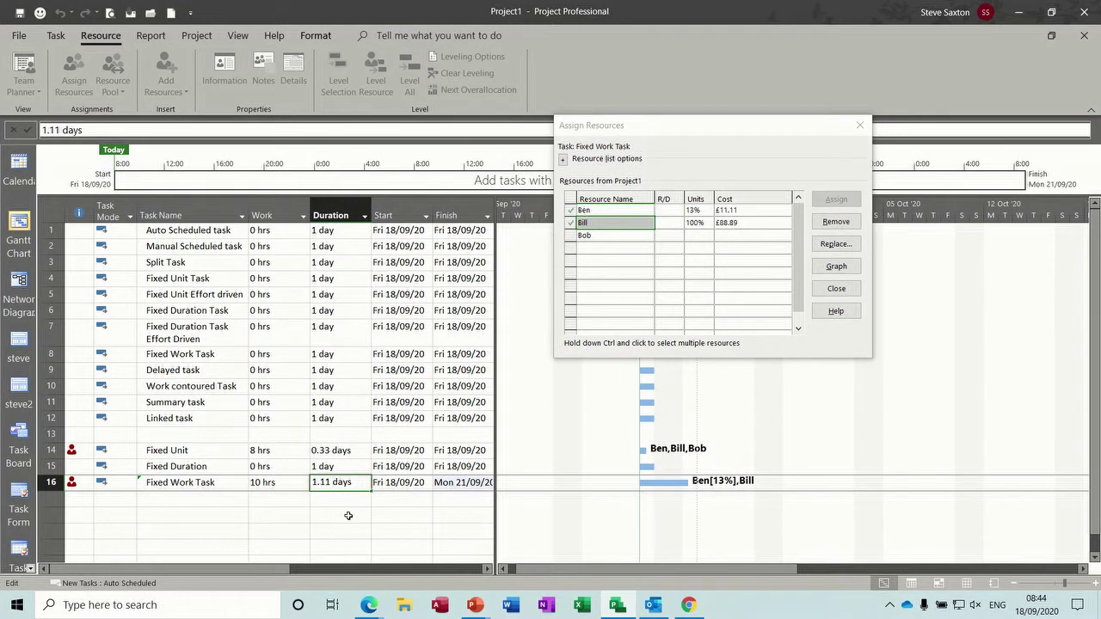
pyautogui.press('BackSpace')
pyautogui.press('BackSpace')
pyautogui.press('BackSpace')
pyautogui.press('BackSpace')
pyautogui.press('BackSpace')
pyautogui.write('10')
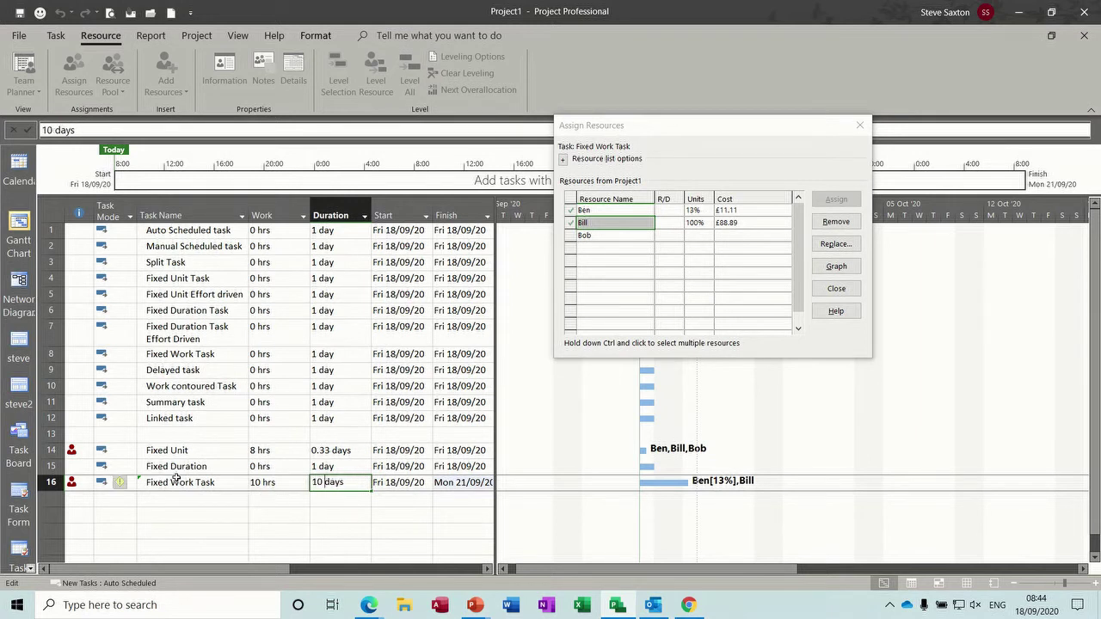
pyautogui.click(179, 482)
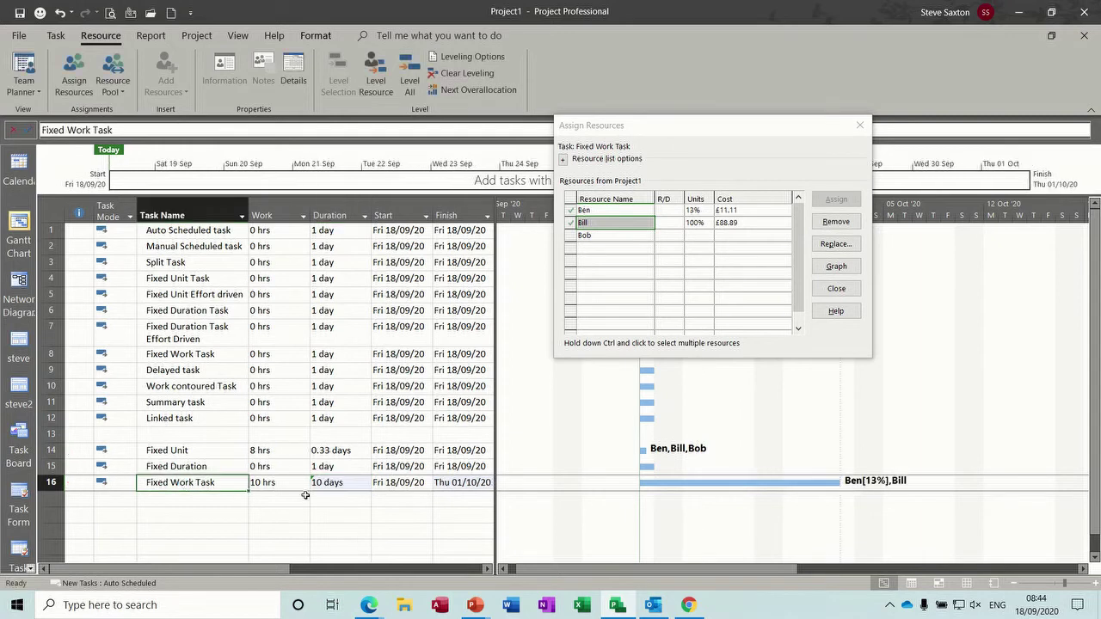
# - Set the second resource's units to 13% on the Fixed Work Task, and remove both assigned resources together
pyautogui.click(696, 223)
pyautogui.write('13')
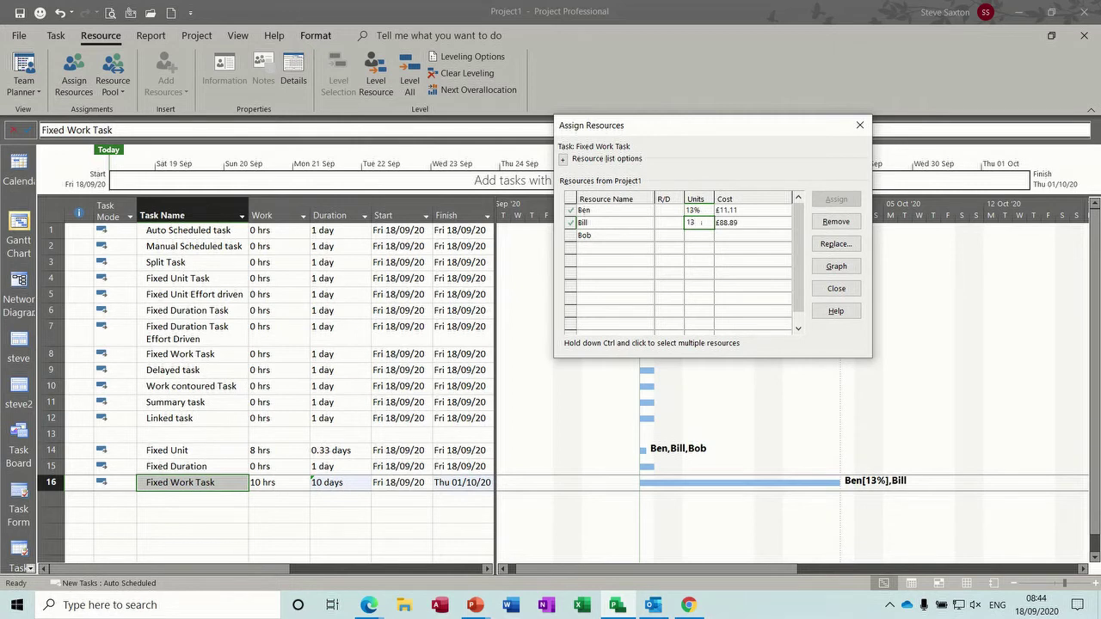
pyautogui.click(635, 236)
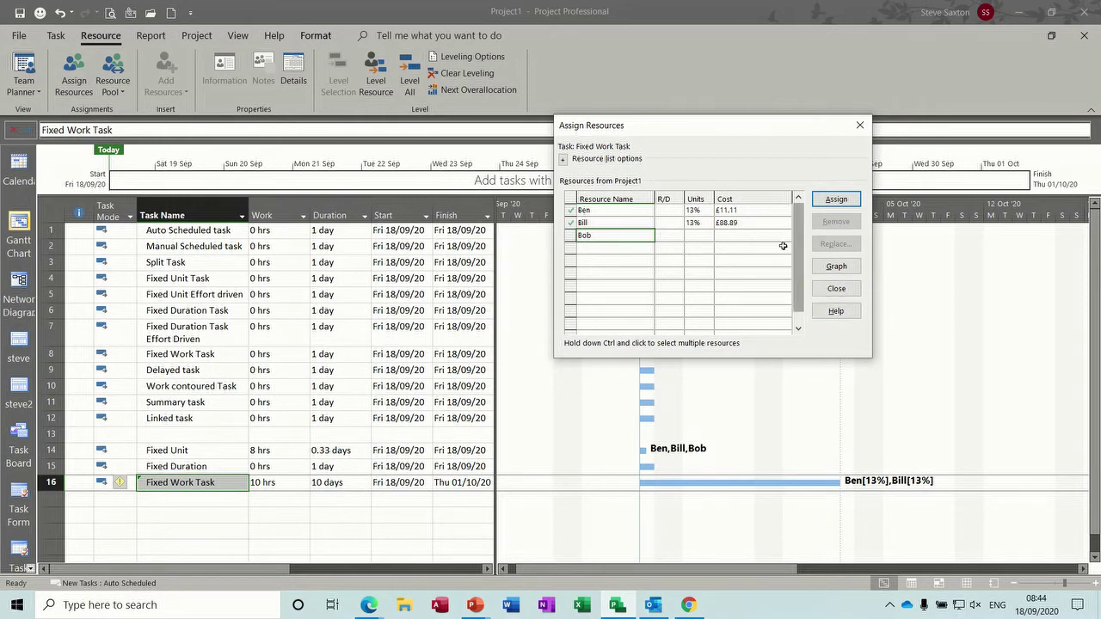
pyautogui.moveTo(622, 211); pyautogui.dragTo(623, 223)
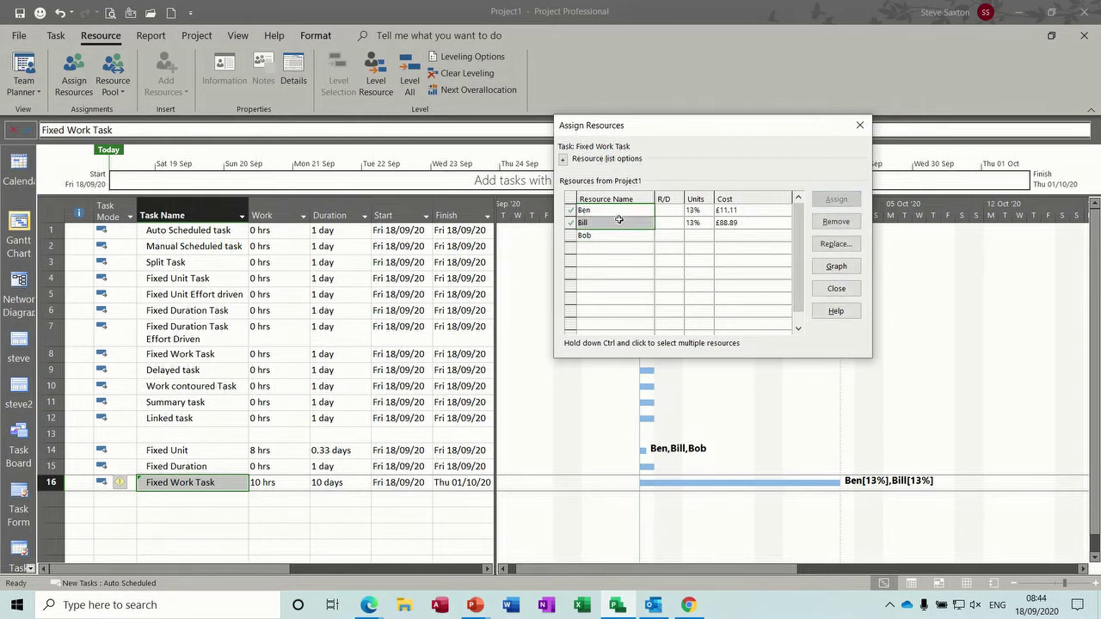
pyautogui.click(836, 221)
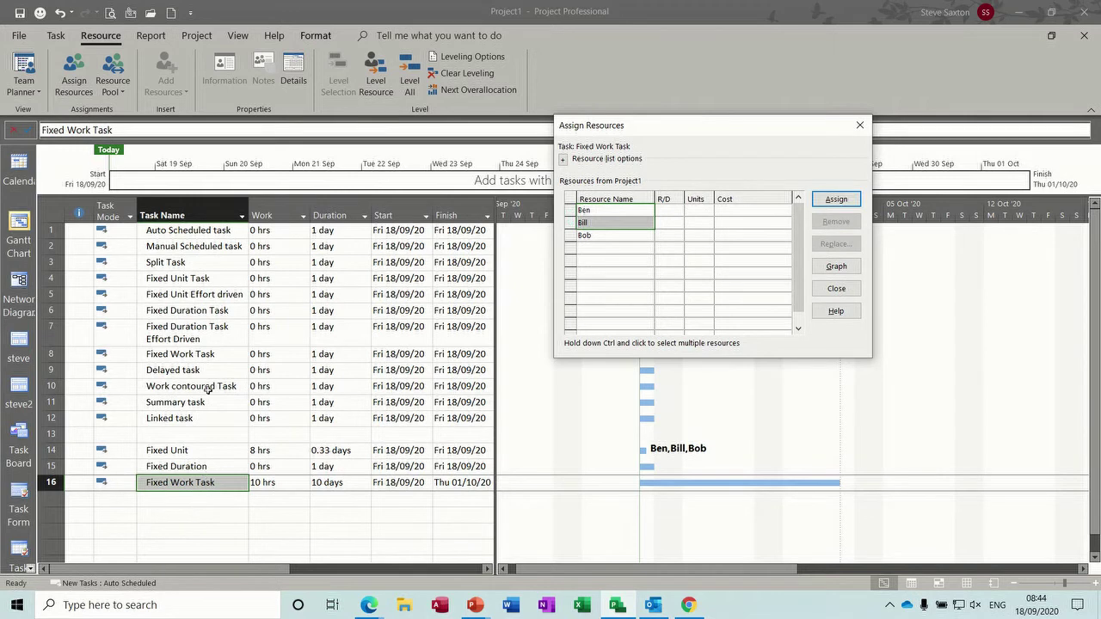
pyautogui.click(214, 334)
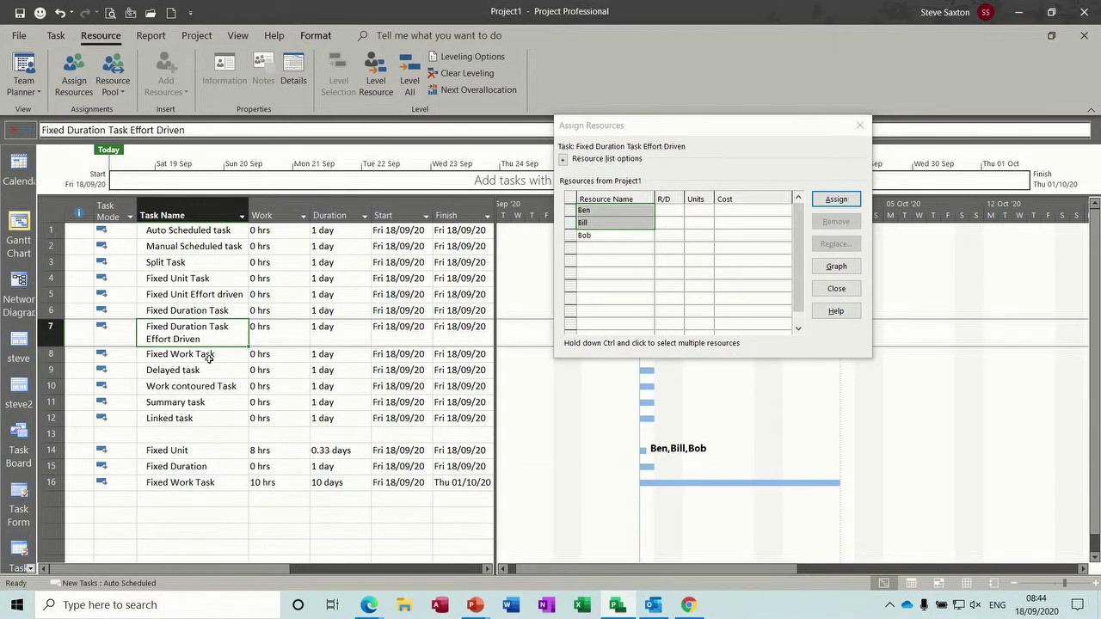
pyautogui.click(196, 370)
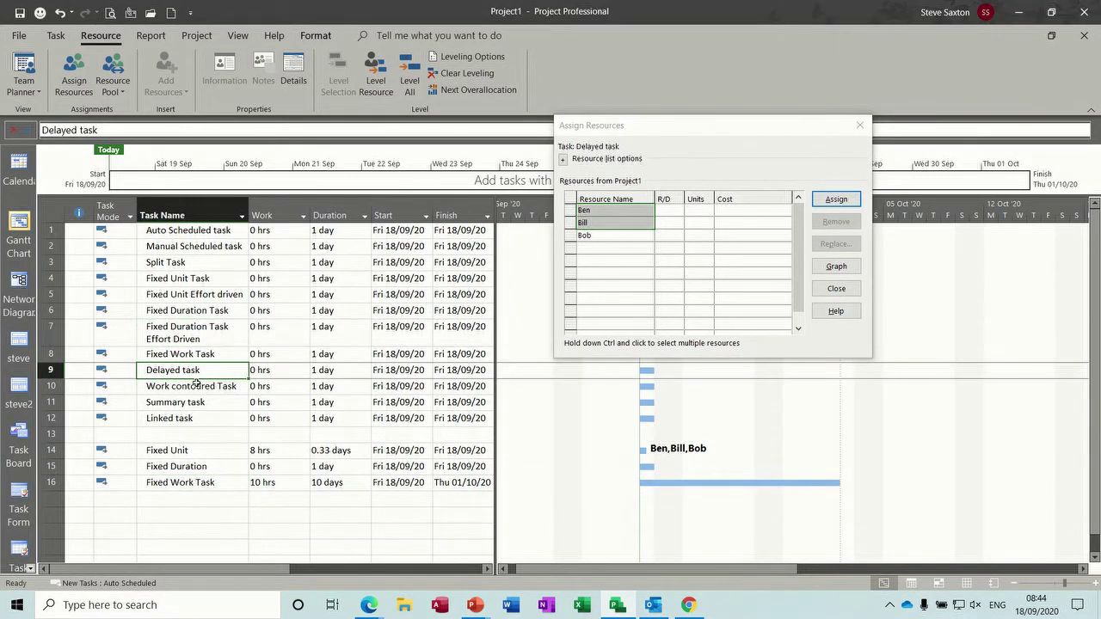
pyautogui.click(199, 501)
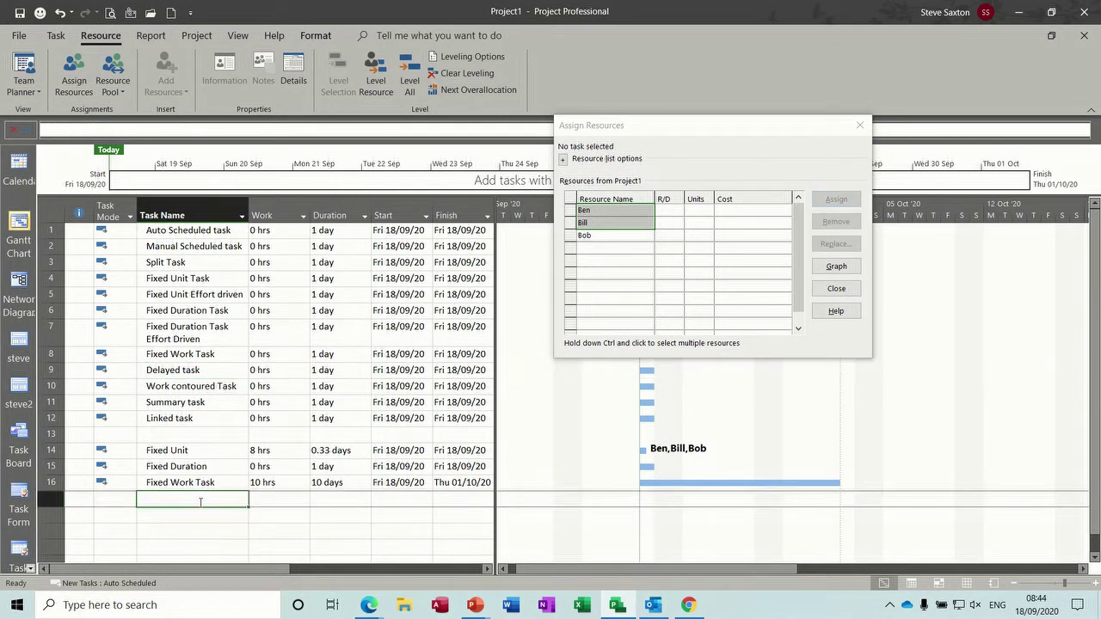
# - Add a task named "delayed task" in row 17 and remove the Work column from the task table
pyautogui.write('delayed')
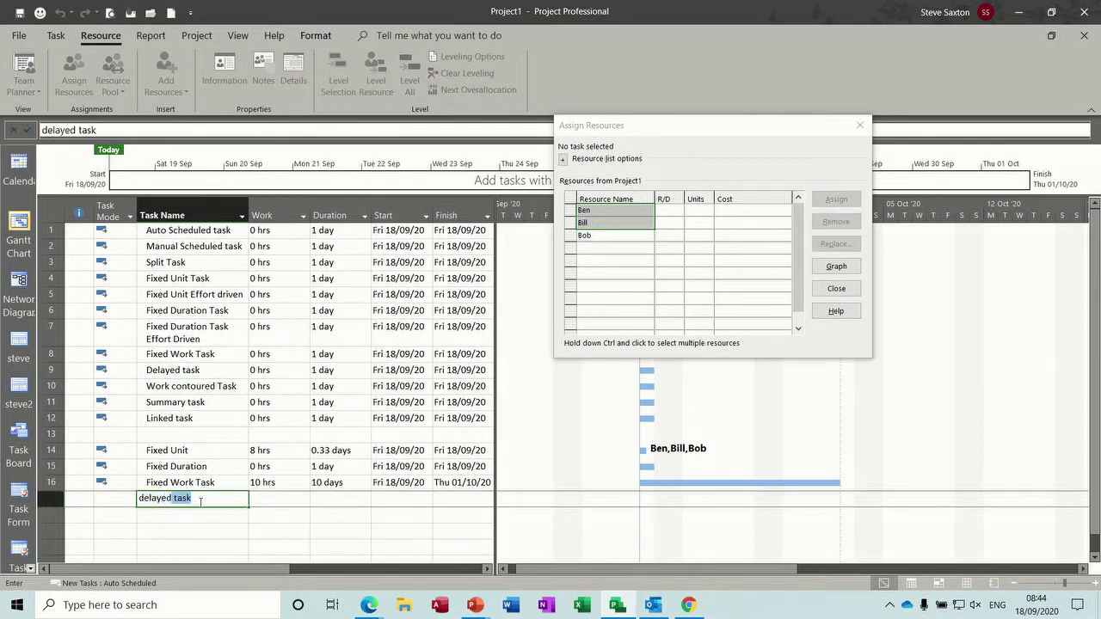
pyautogui.click(280, 502)
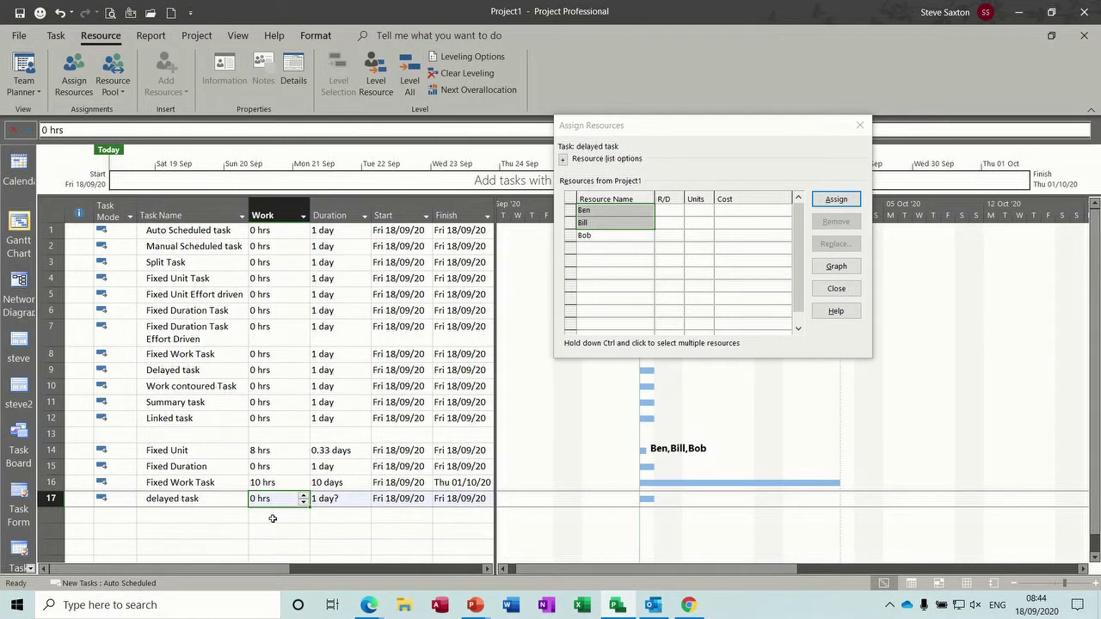
pyautogui.click(273, 213)
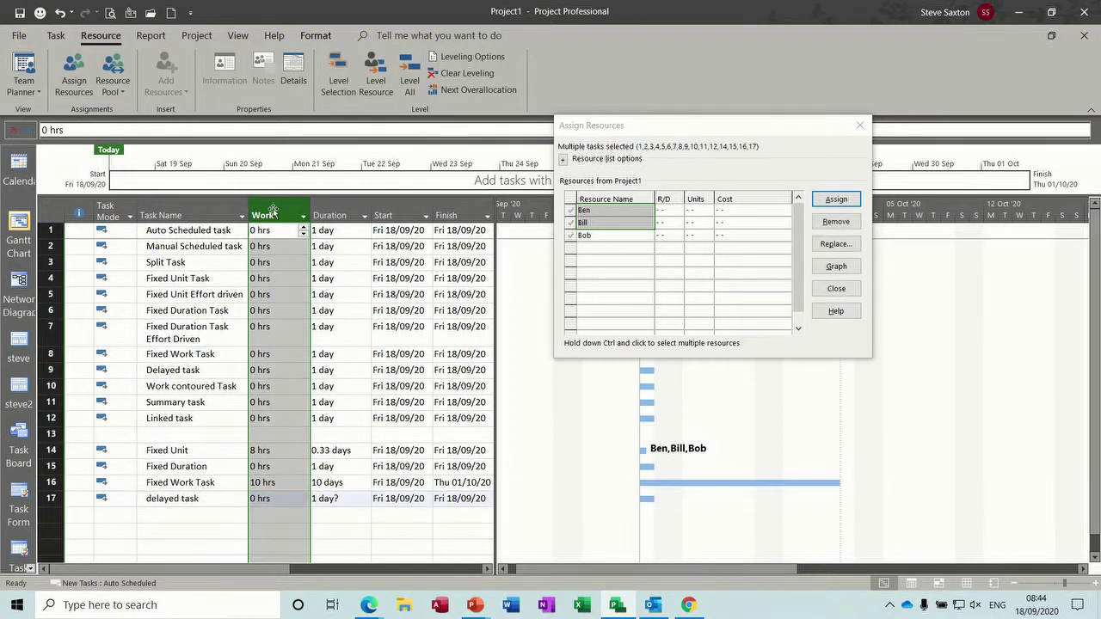
pyautogui.press('Delete')
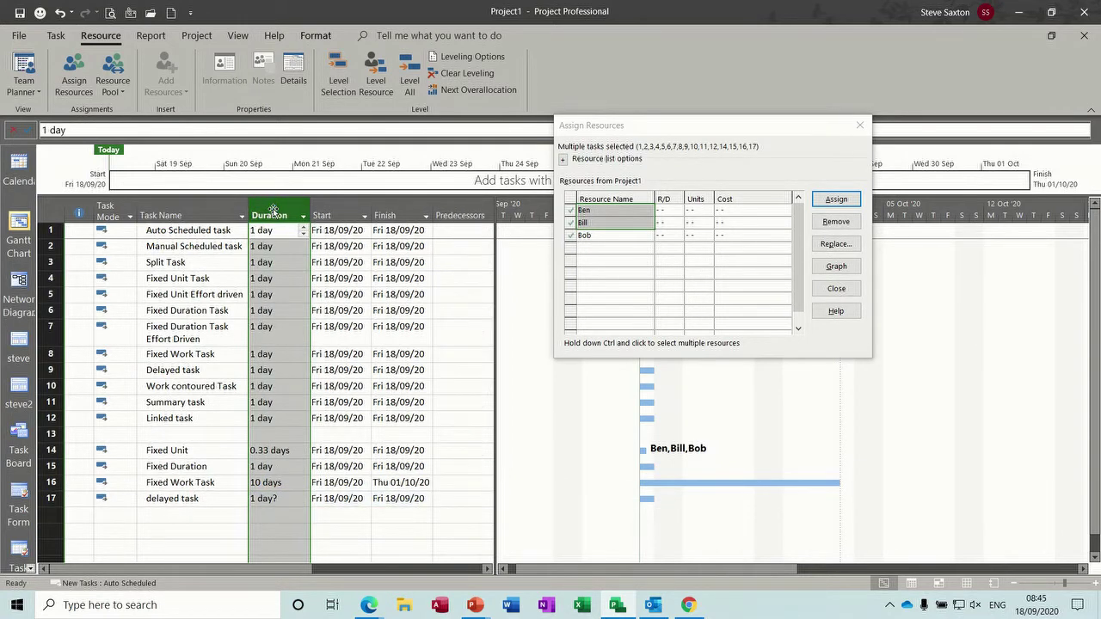
# - Set the duration of the delayed task in row 17 to 8 hrs
pyautogui.click(269, 498)
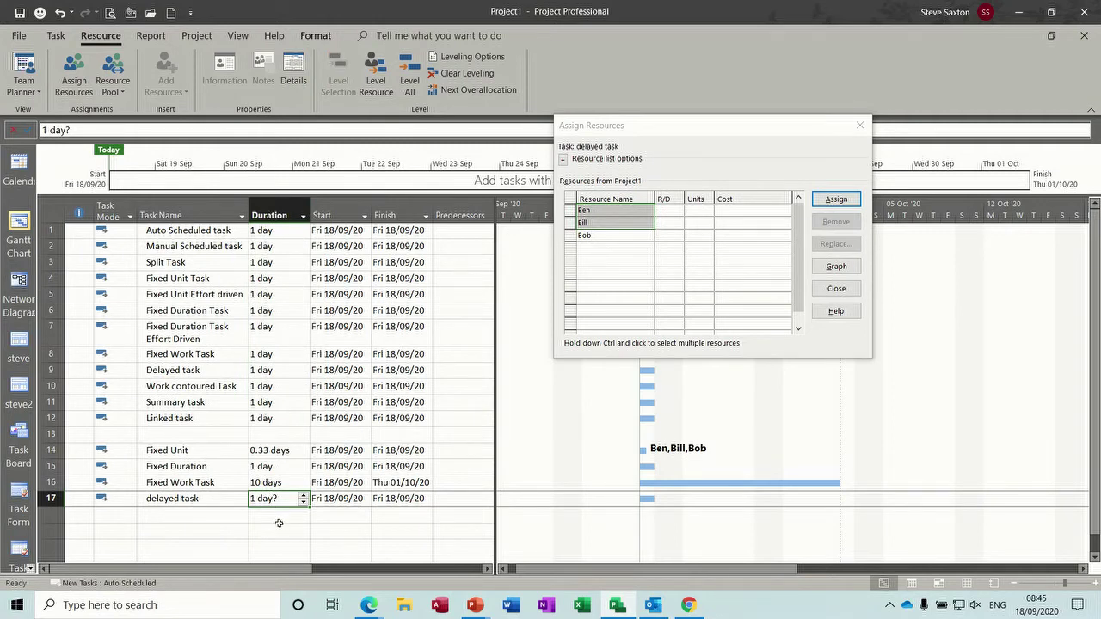
pyautogui.write('8hr')
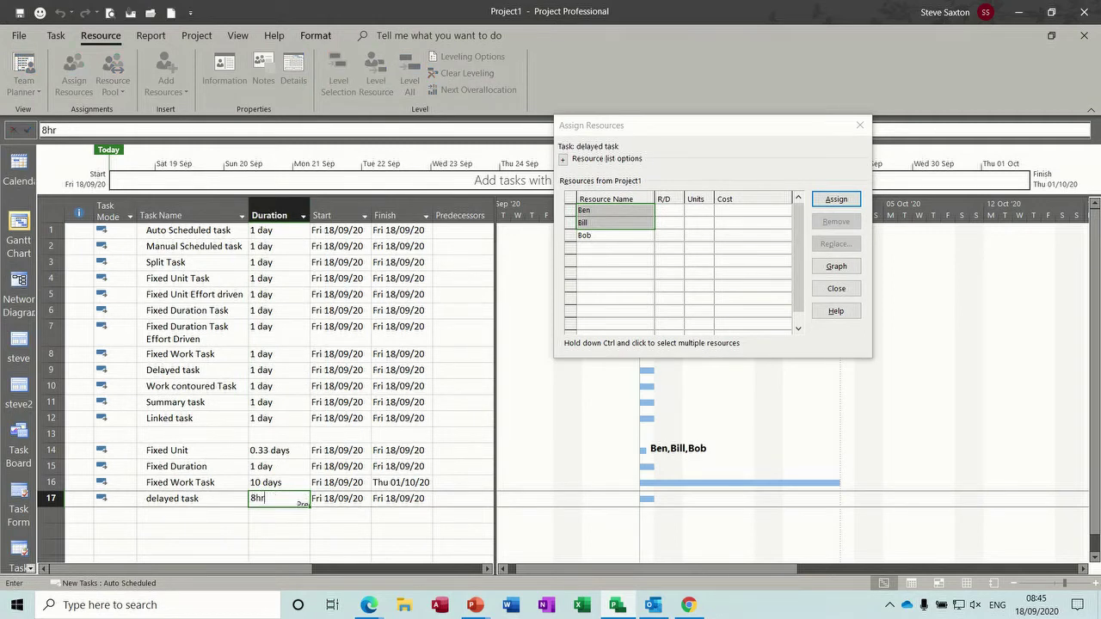
pyautogui.click(202, 515)
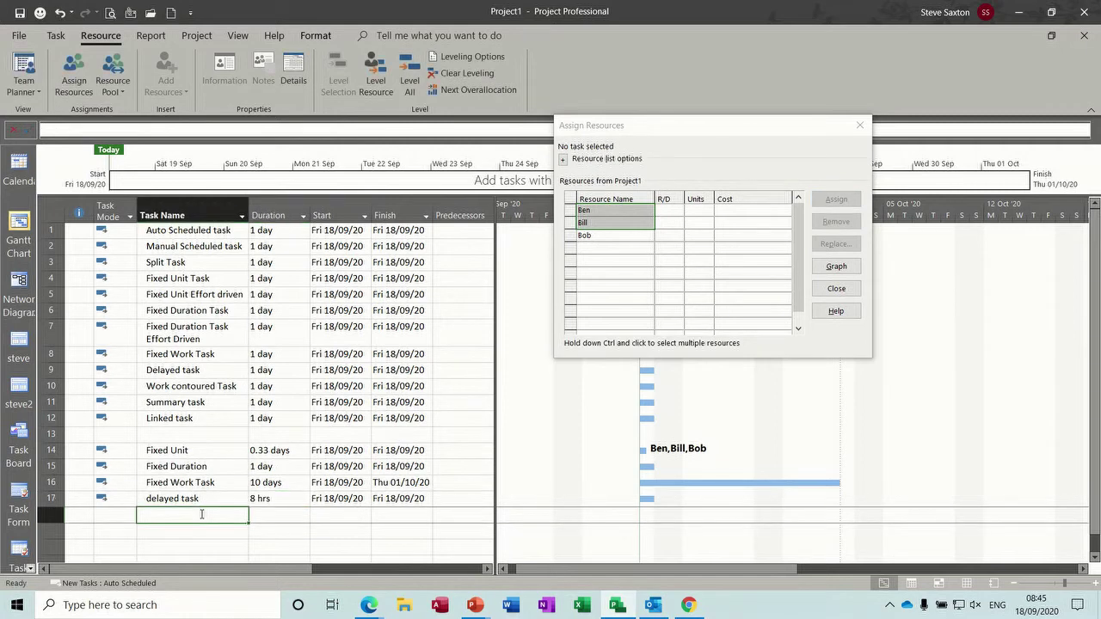
# - Split the window to show the Resource Usage view as the details pane below the Gantt Chart
pyautogui.click(193, 497)
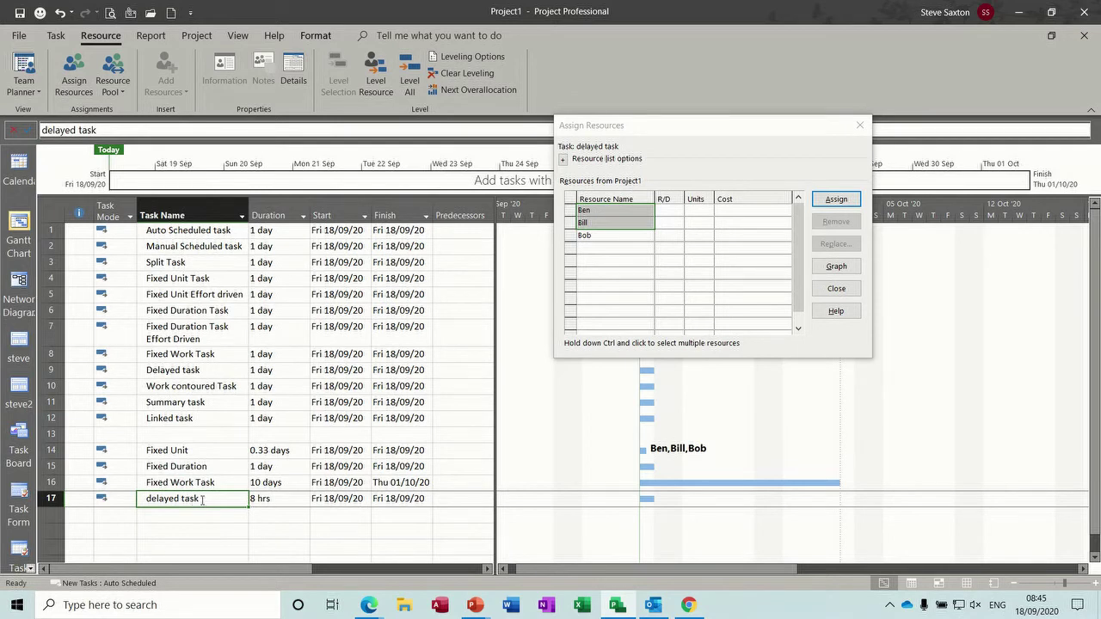
pyautogui.click(237, 37)
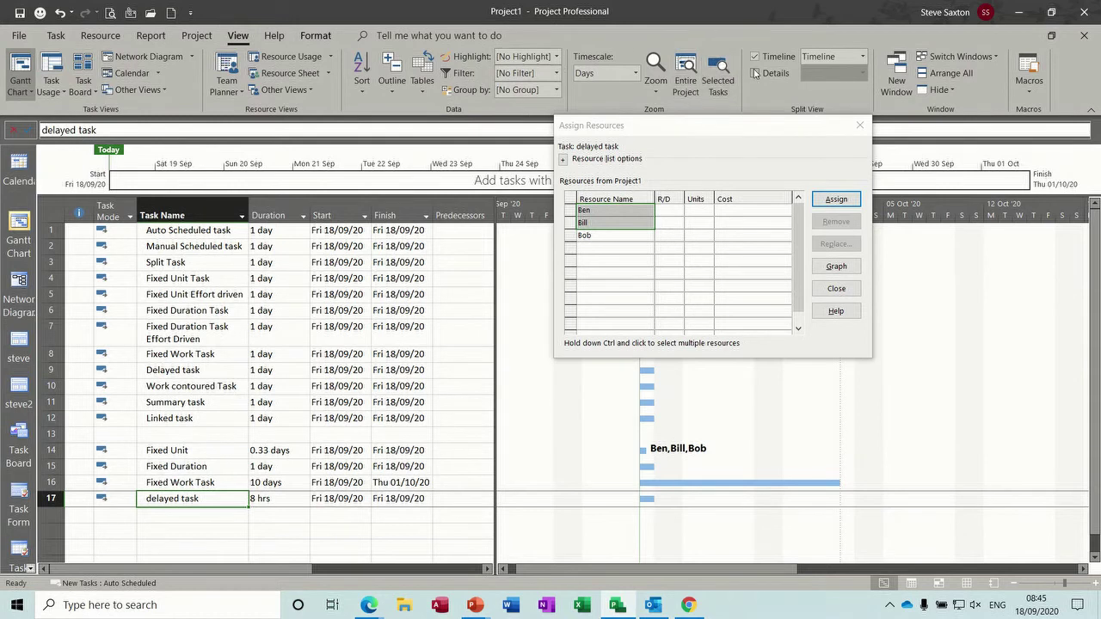
pyautogui.click(756, 73)
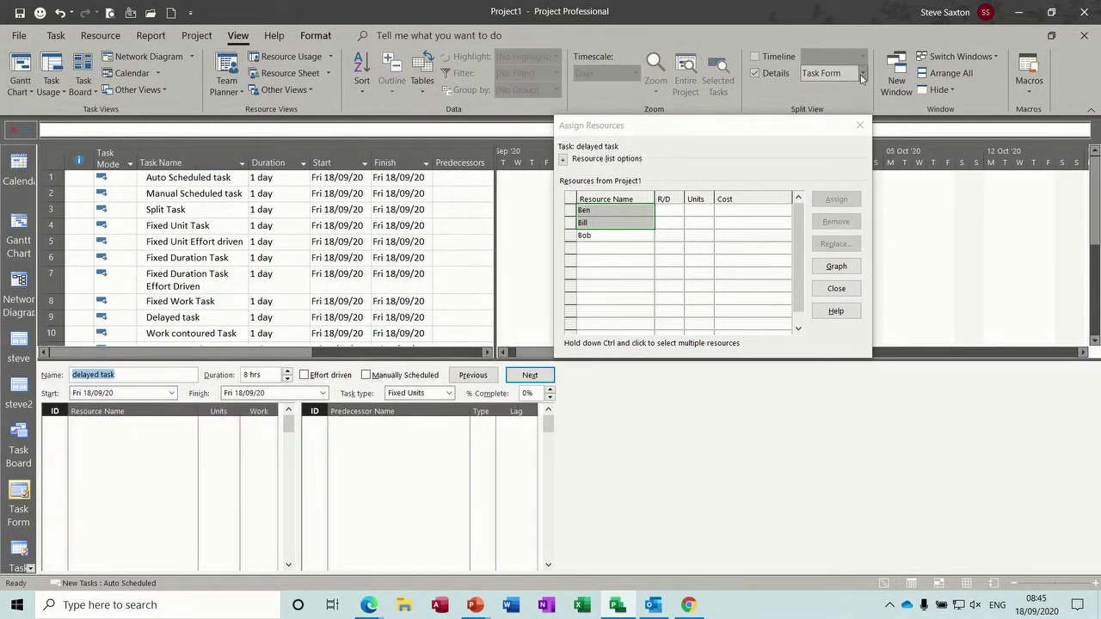
pyautogui.click(862, 78)
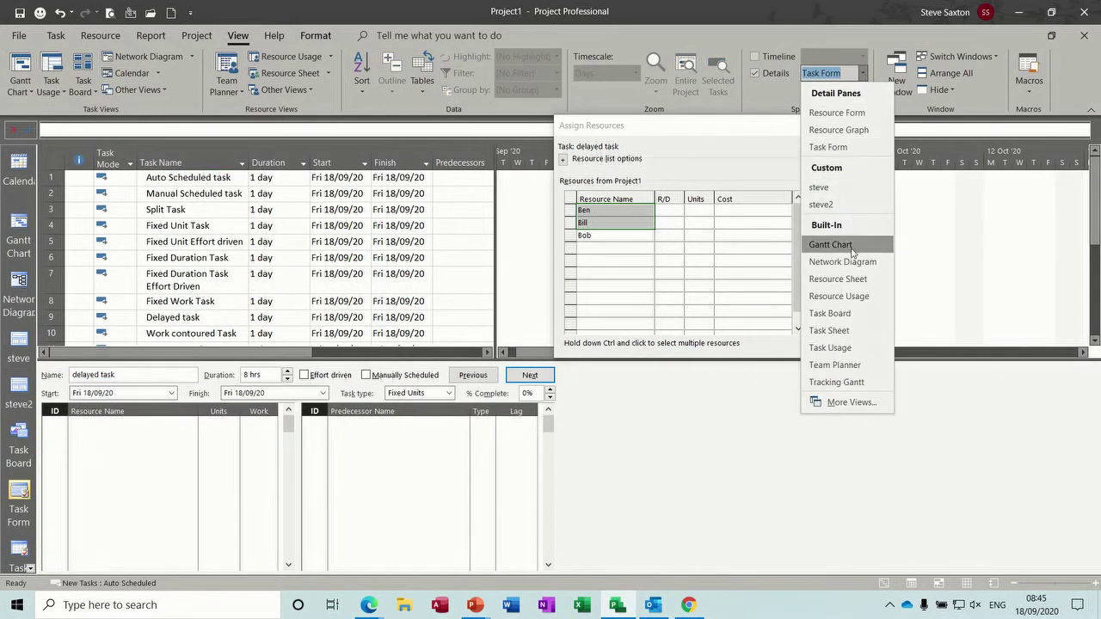
pyautogui.click(850, 298)
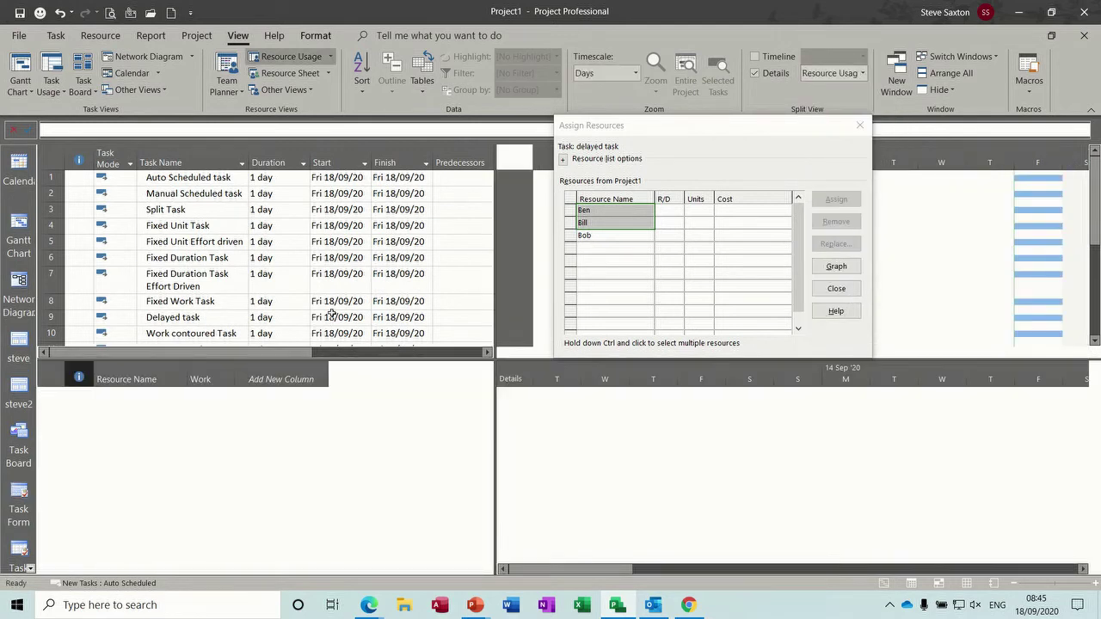
# - Assign the first listed resource to the delayed task in row 17
pyautogui.click(237, 335)
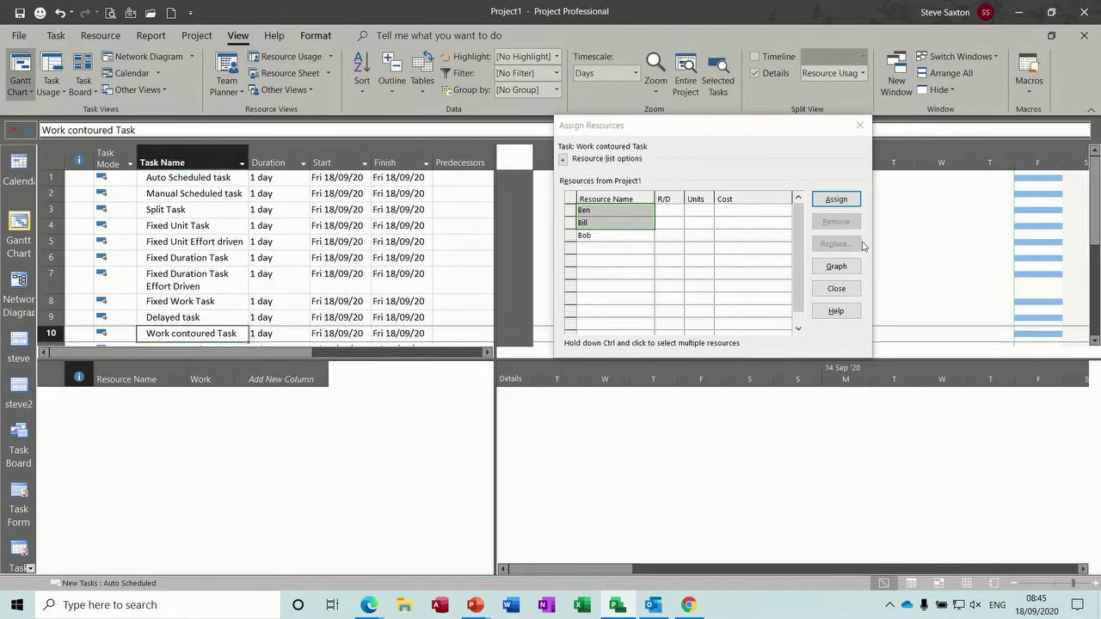
pyautogui.scroll(-1, 1096, 211)
pyautogui.scroll(-7, 1096, 211)
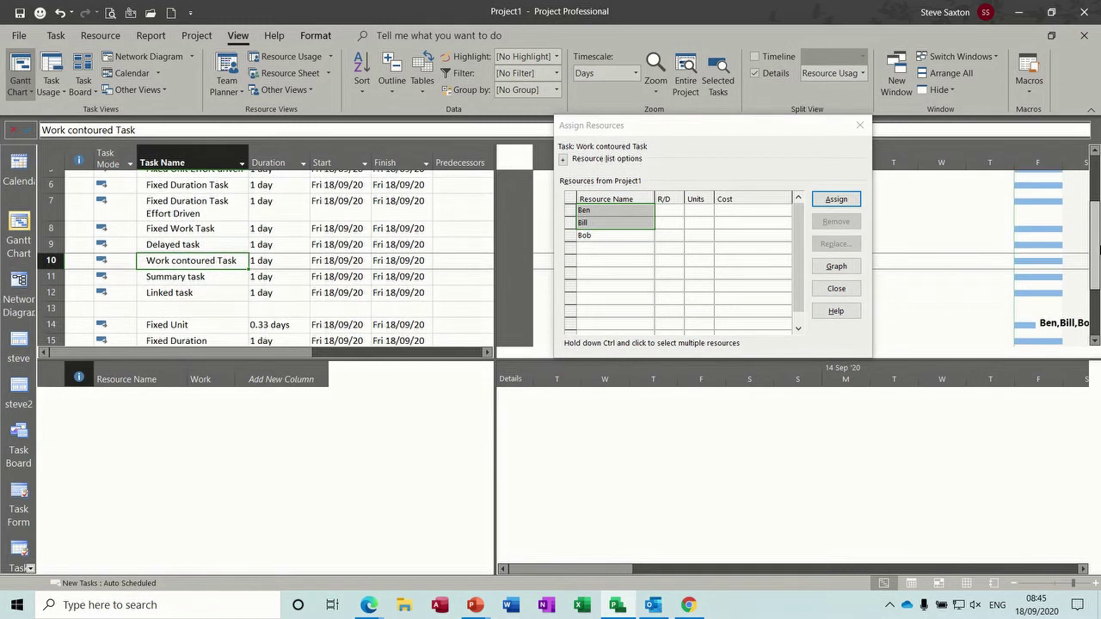
pyautogui.click(189, 307)
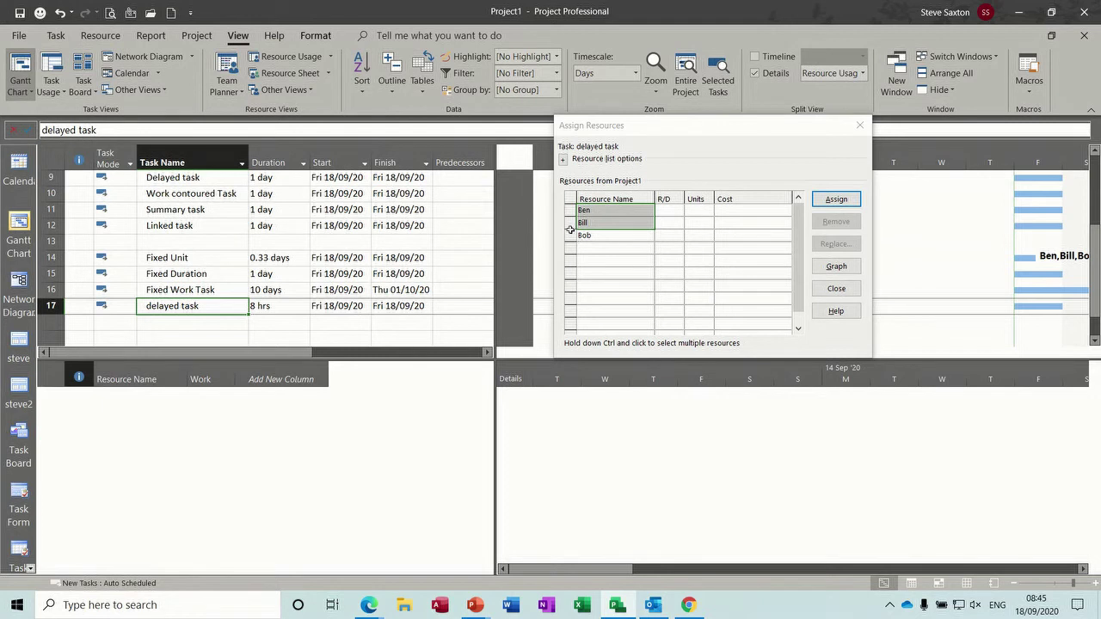
pyautogui.click(591, 211)
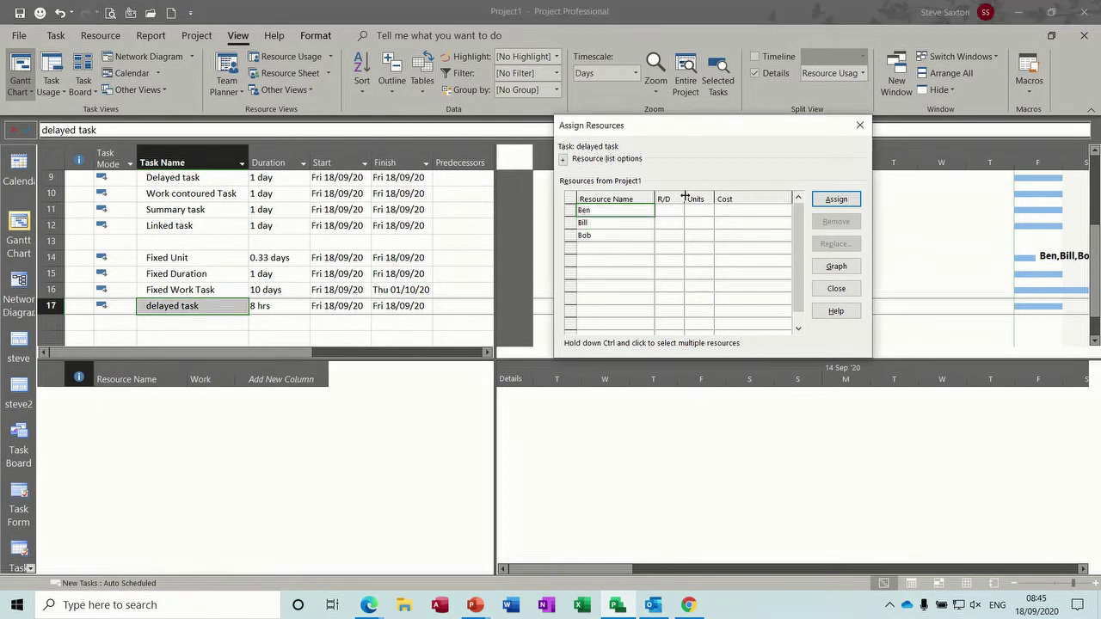
pyautogui.click(834, 200)
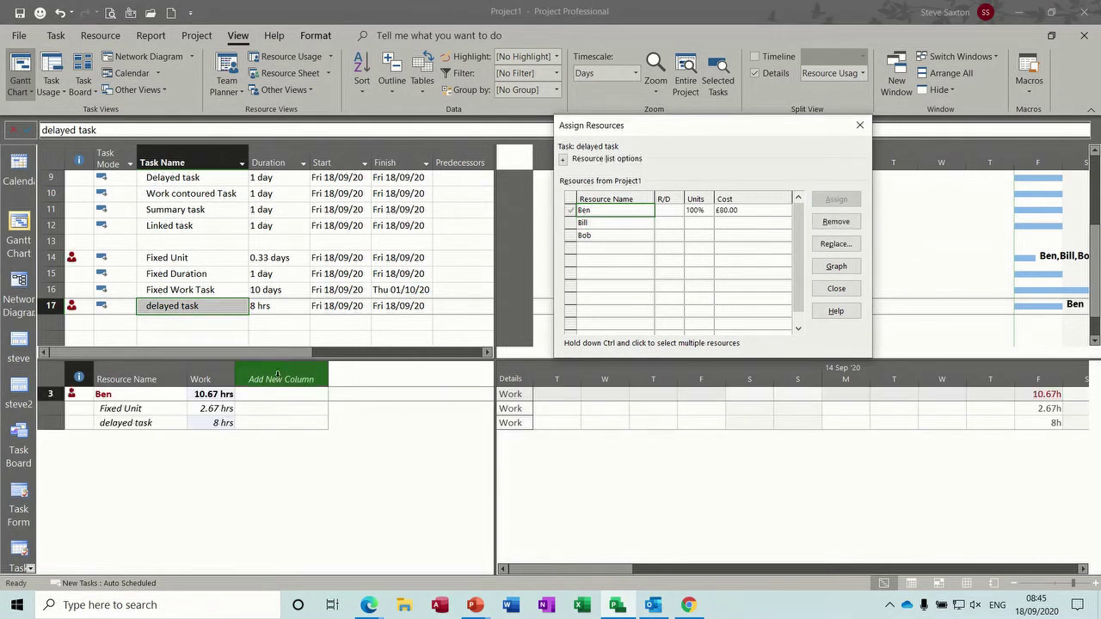
# - Add an Assignment Delay column to the Resource Usage table
pyautogui.click(147, 422)
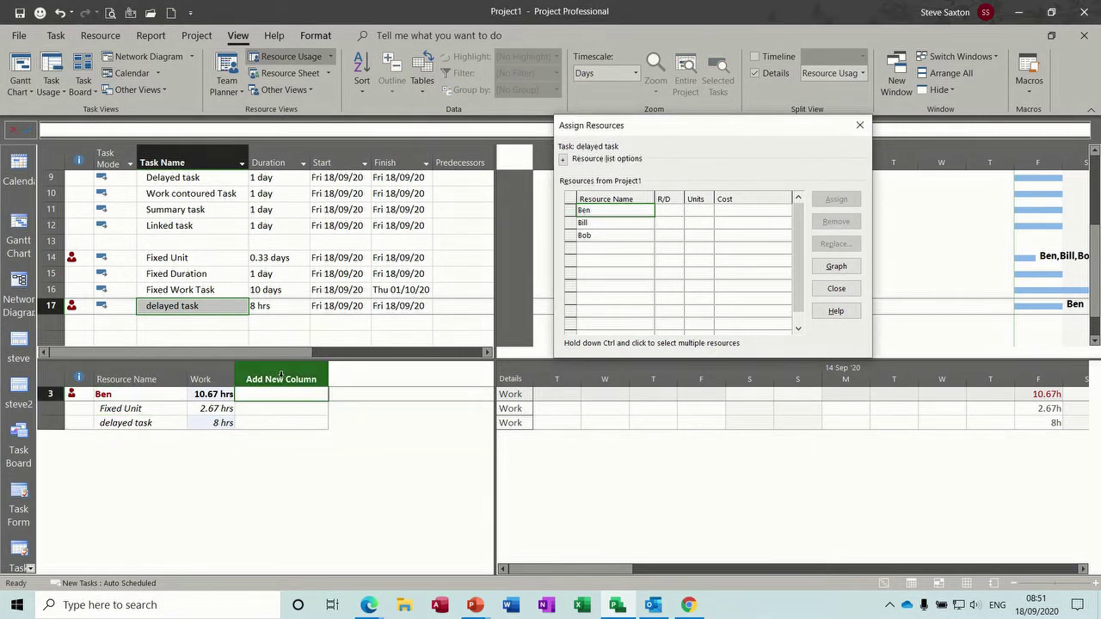
pyautogui.click(281, 375)
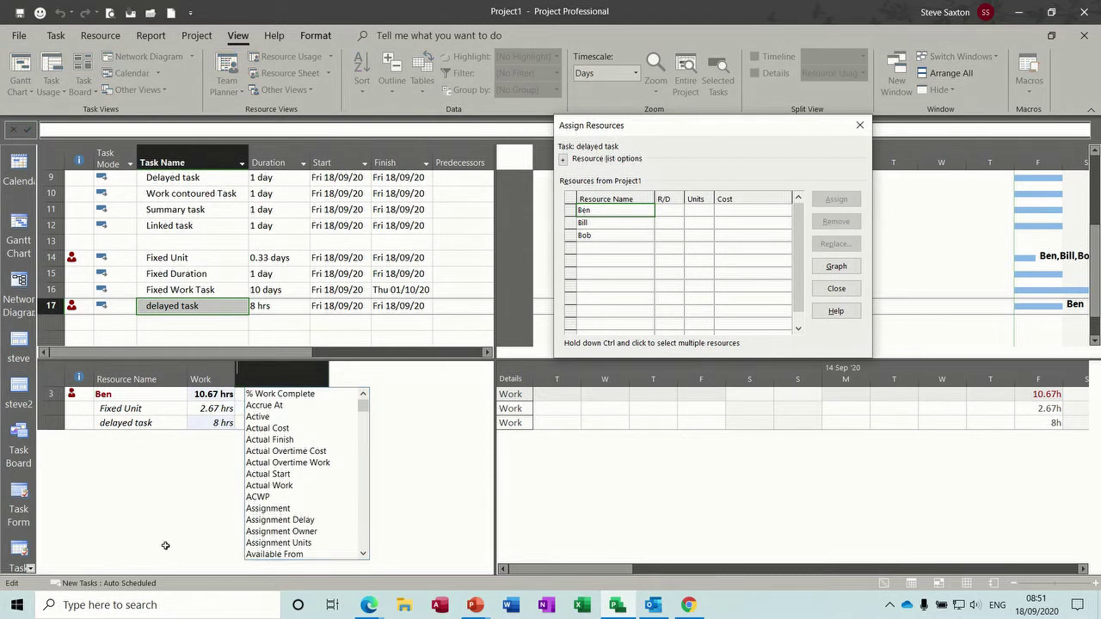
pyautogui.click(305, 520)
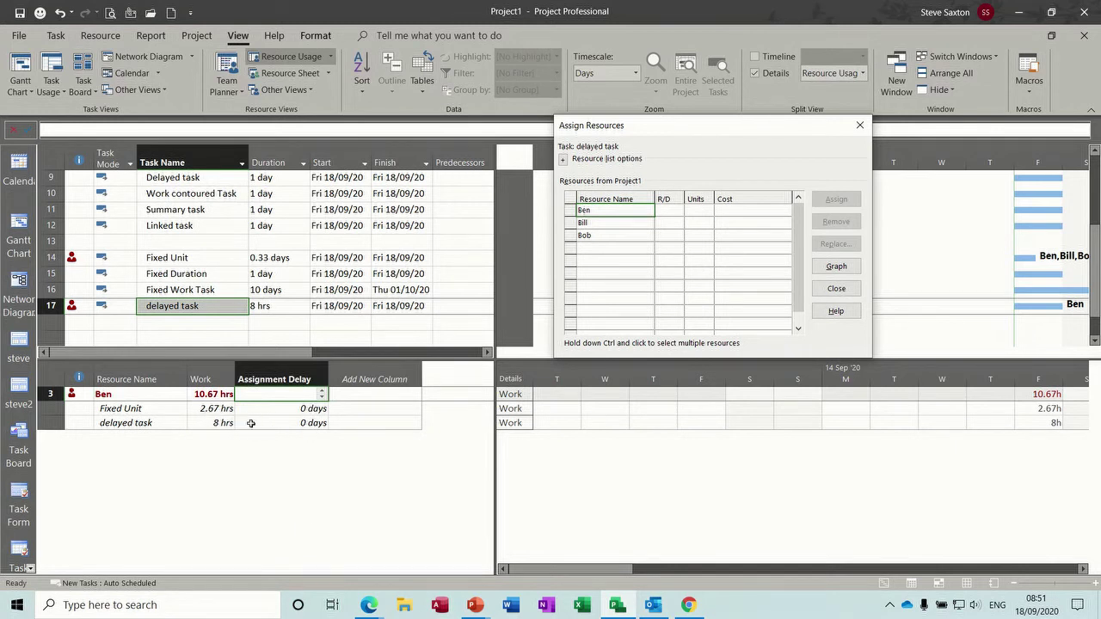
# - Set the assignment delay of the delayed task to 2 hrs and move the Assign Resources dialog clear of its Gantt bar
pyautogui.click(293, 423)
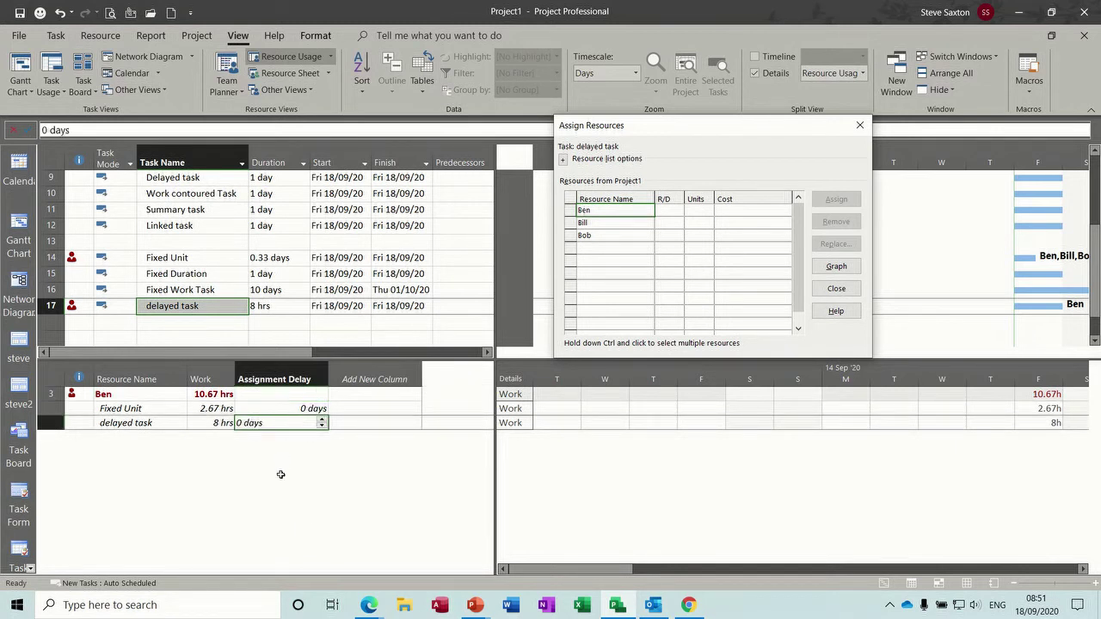
pyautogui.write('2hr')
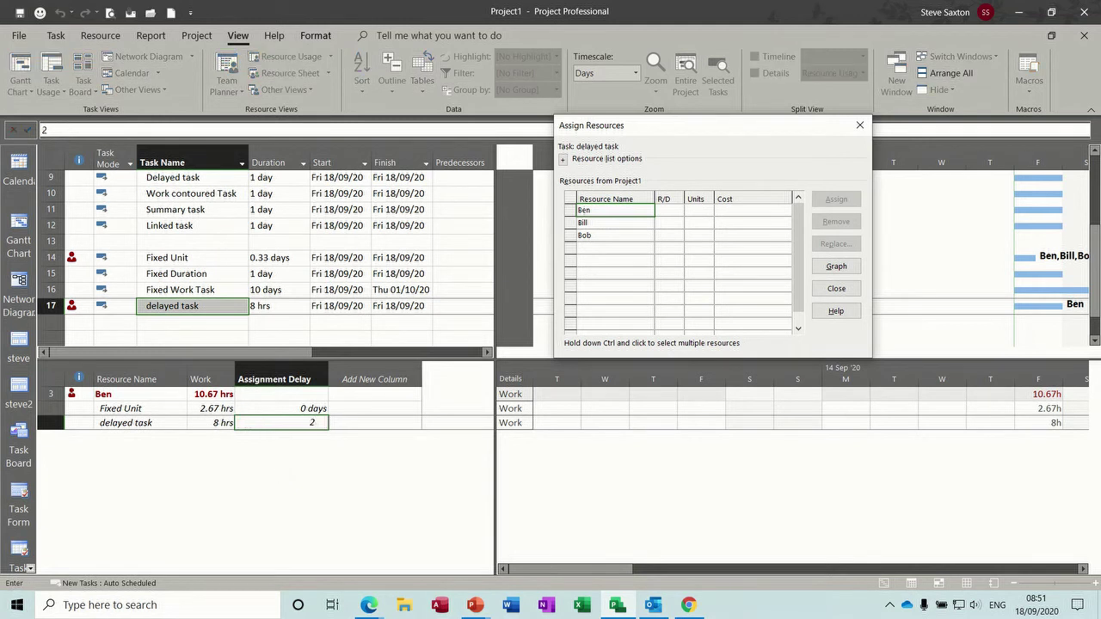
pyautogui.click(374, 422)
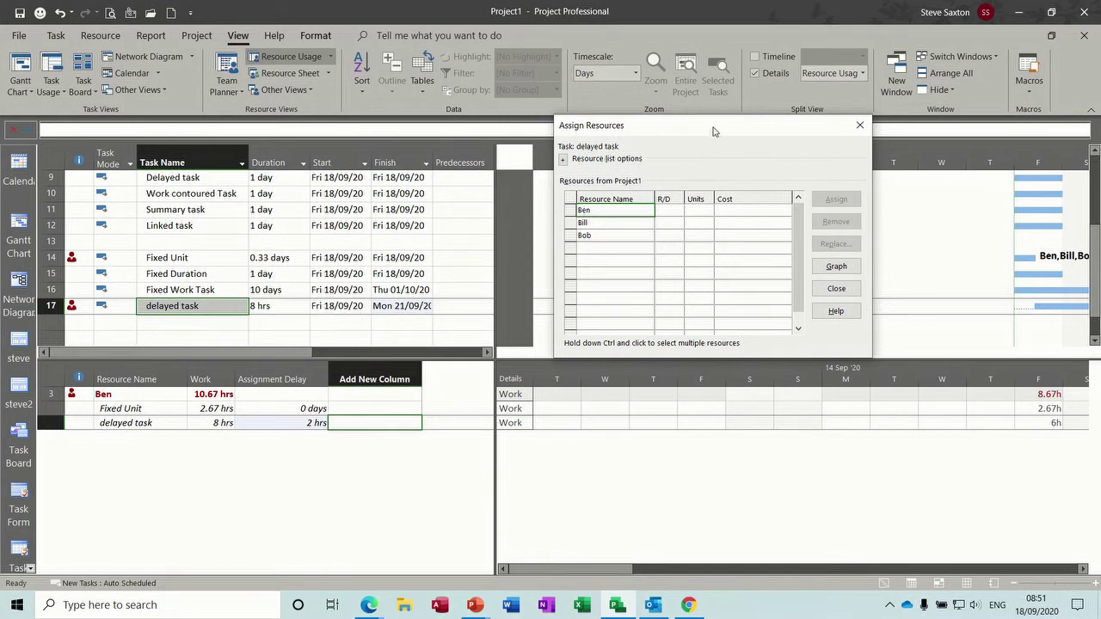
pyautogui.moveTo(713, 130); pyautogui.dragTo(745, 358)
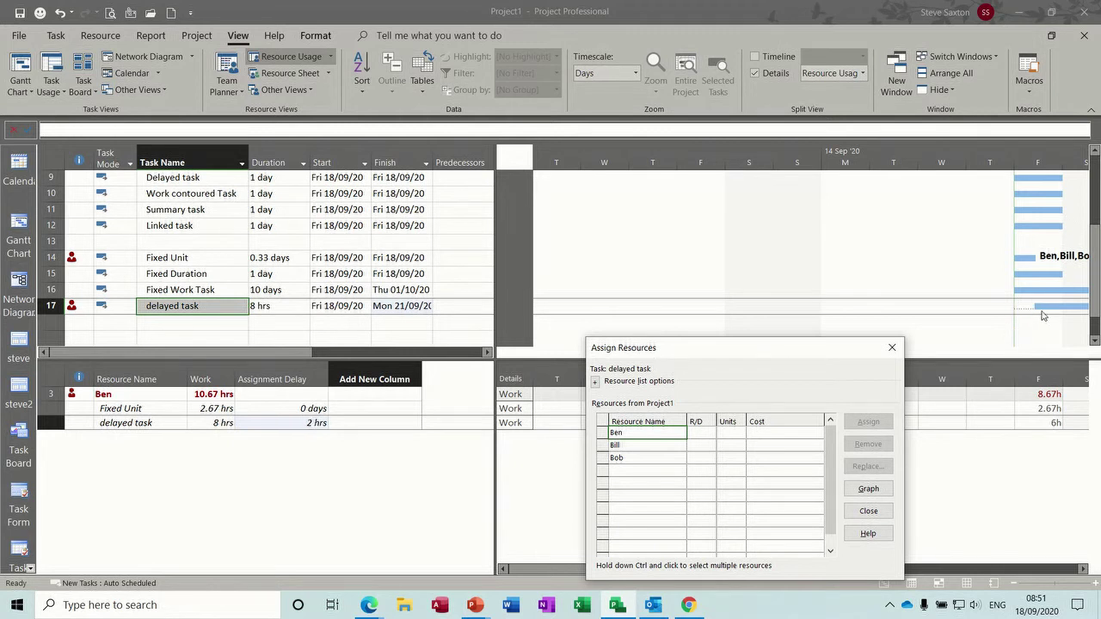
pyautogui.moveTo(769, 355); pyautogui.dragTo(708, 254)
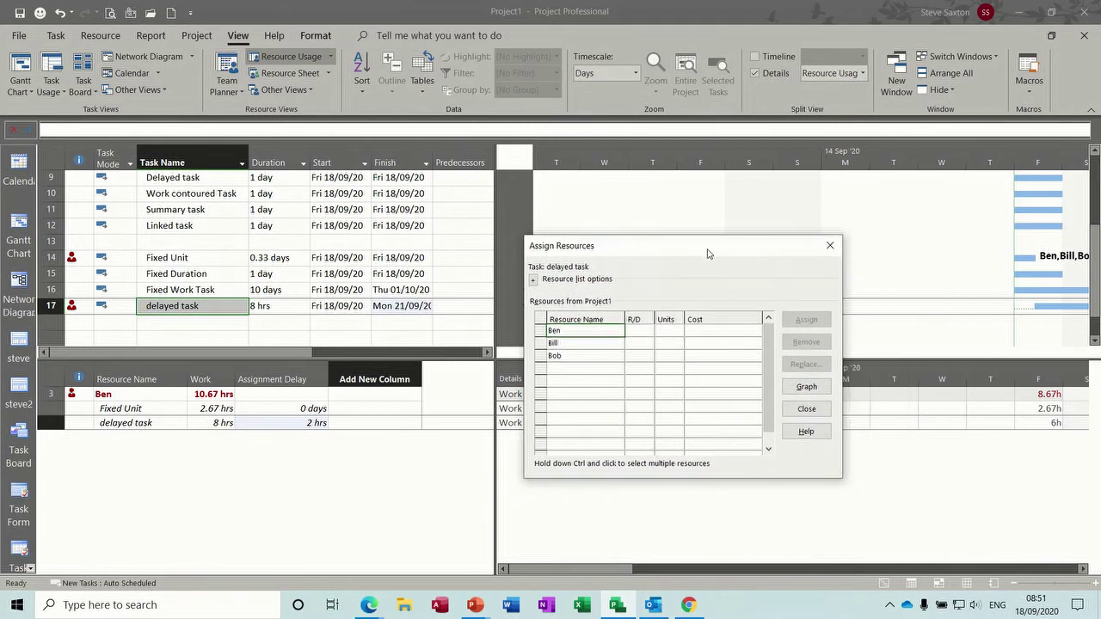
# - Hide the details pane and delete the four tasks in rows 14 to 17
pyautogui.click(755, 75)
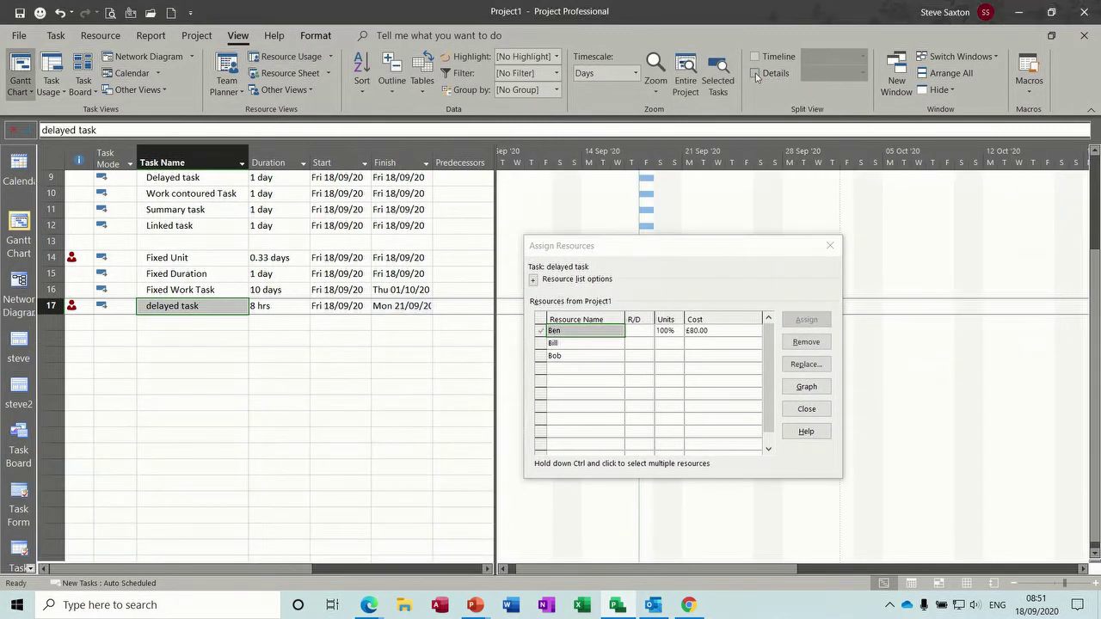
pyautogui.click(228, 307)
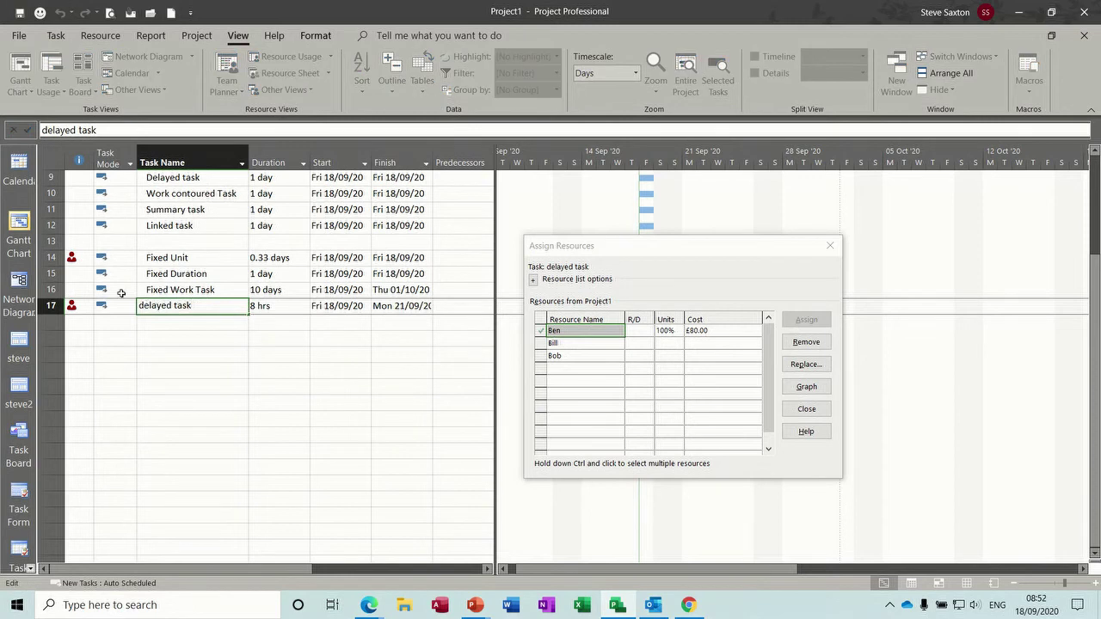
pyautogui.moveTo(50, 257); pyautogui.dragTo(51, 305)
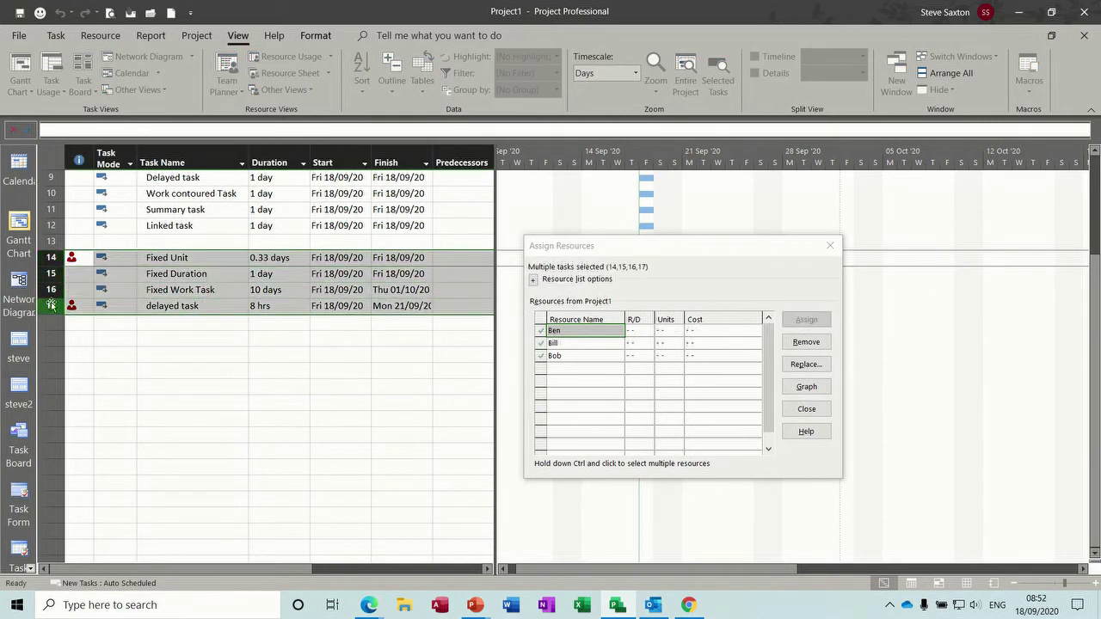
pyautogui.press('Delete')
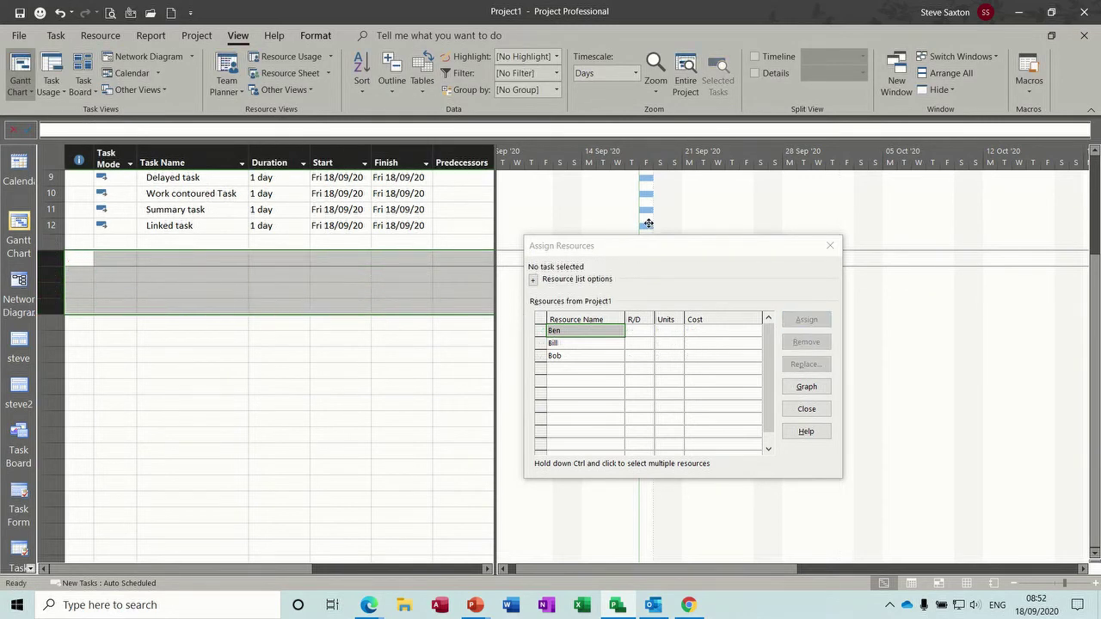
# - Add a task named Task A in row 15 with a duration of 10 days
pyautogui.moveTo(659, 251); pyautogui.dragTo(726, 254)
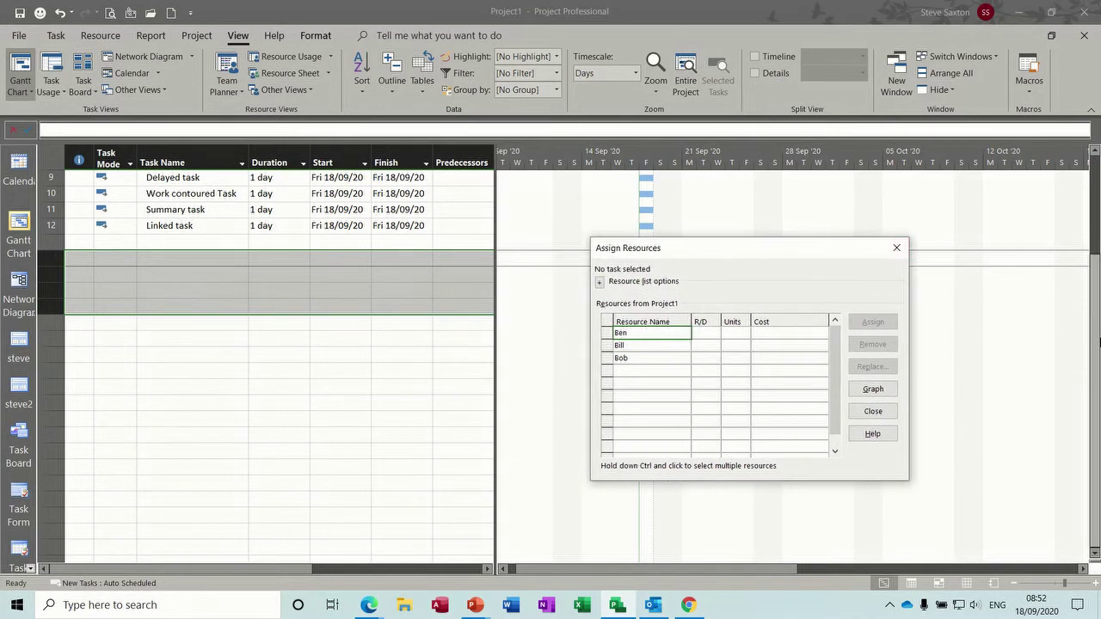
pyautogui.moveTo(1094, 346); pyautogui.dragTo(1096, 214)
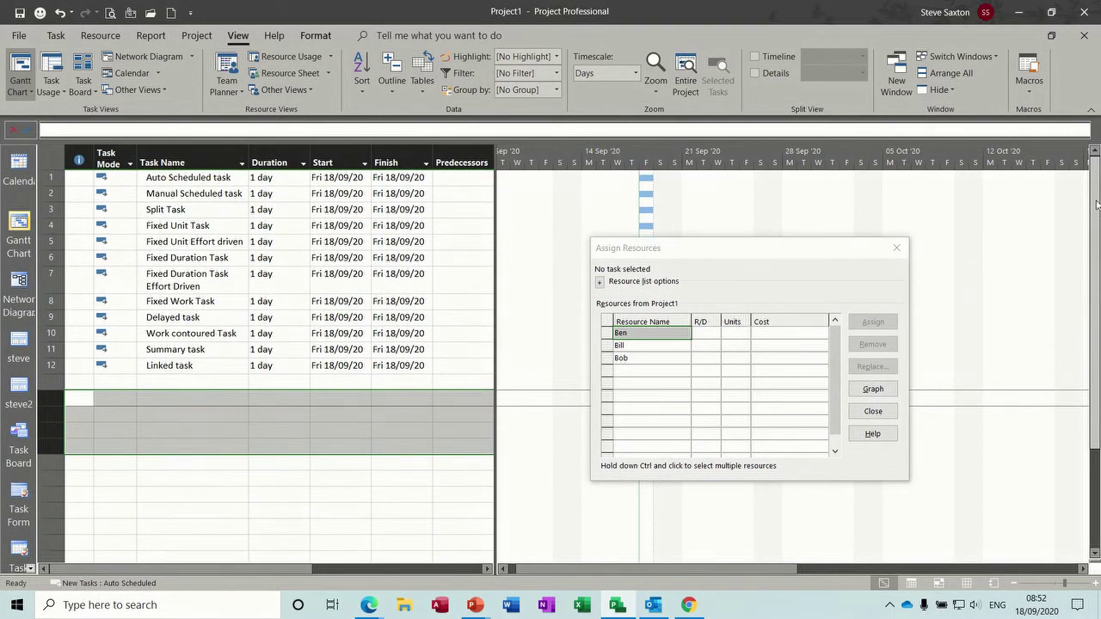
pyautogui.click(176, 335)
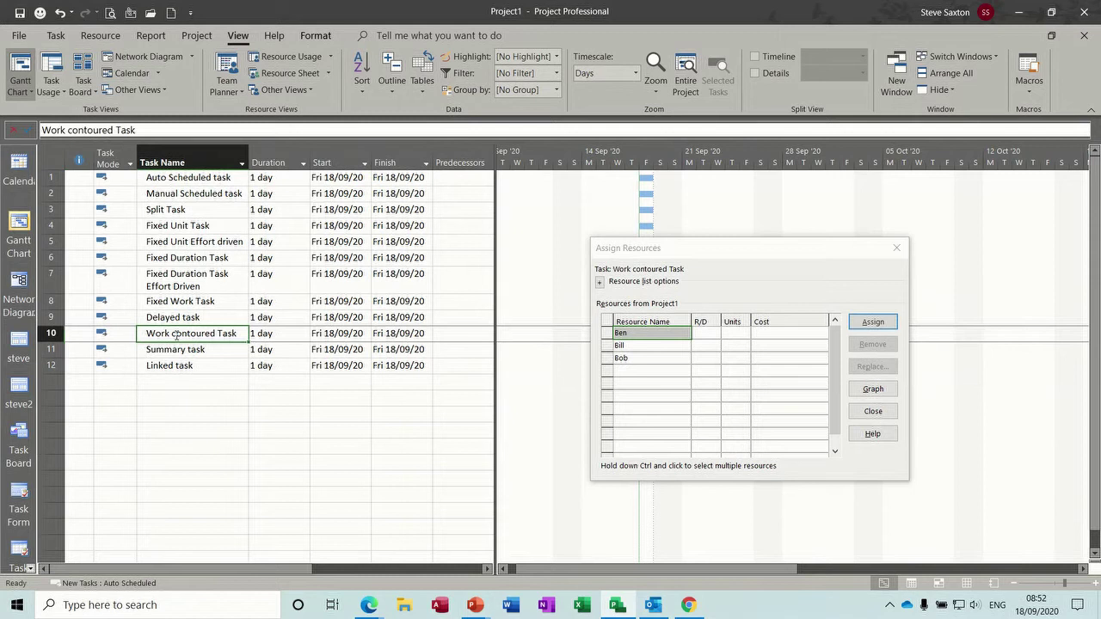
pyautogui.click(195, 414)
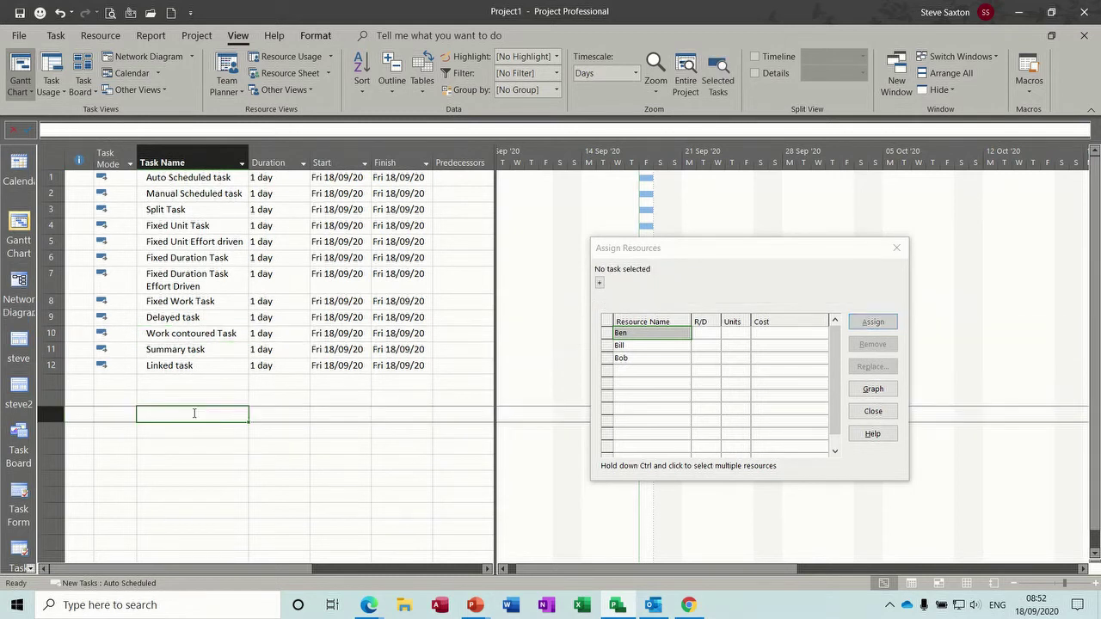
pyautogui.write('Task')
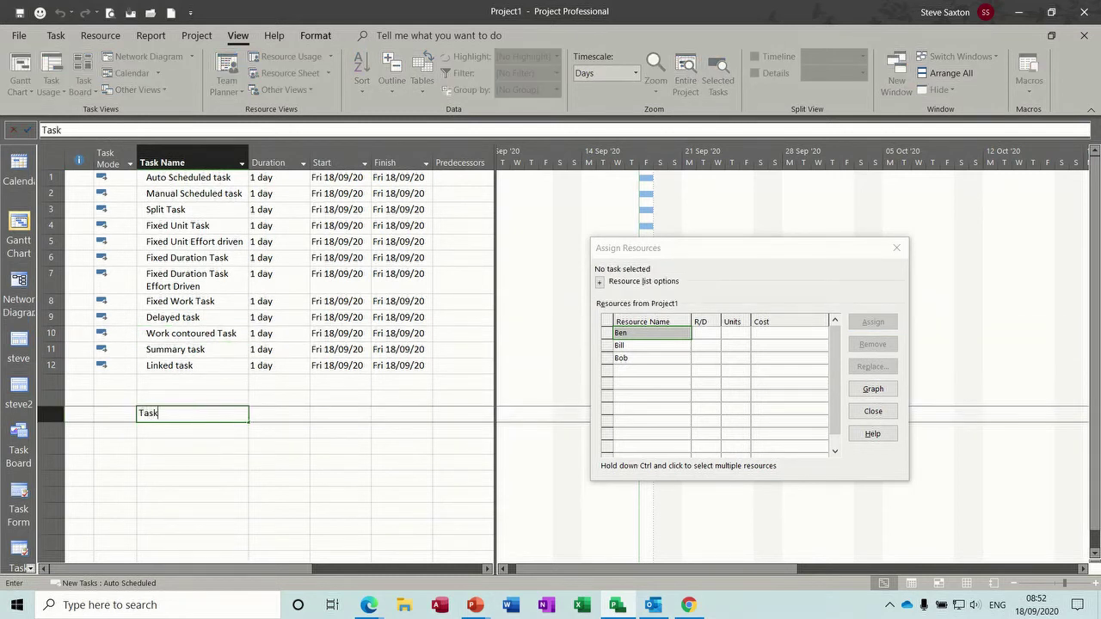
pyautogui.write(' A')
pyautogui.click(285, 415)
pyautogui.write('10')
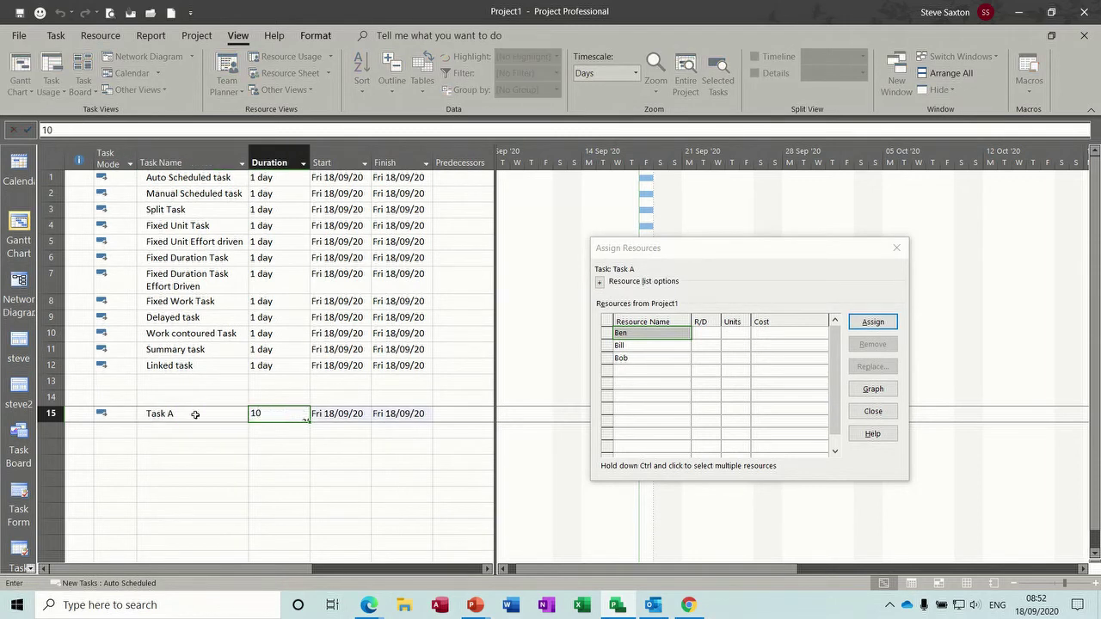
# - Assign the first listed resource to Task A and move the Assign Resources dialog clear of its Gantt bar
pyautogui.click(192, 413)
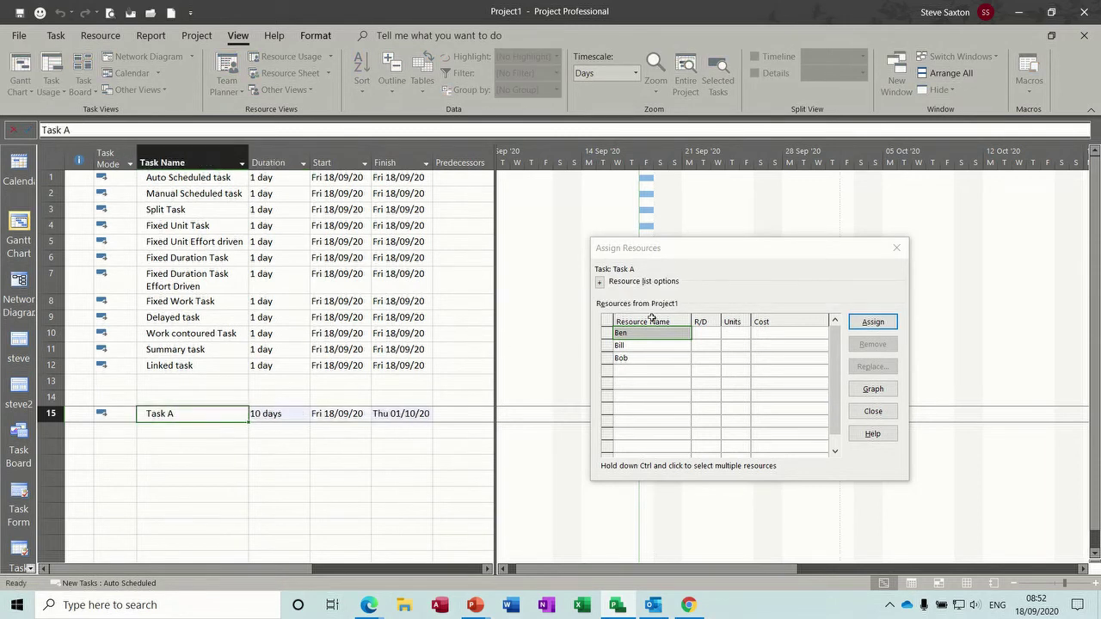
pyautogui.click(872, 322)
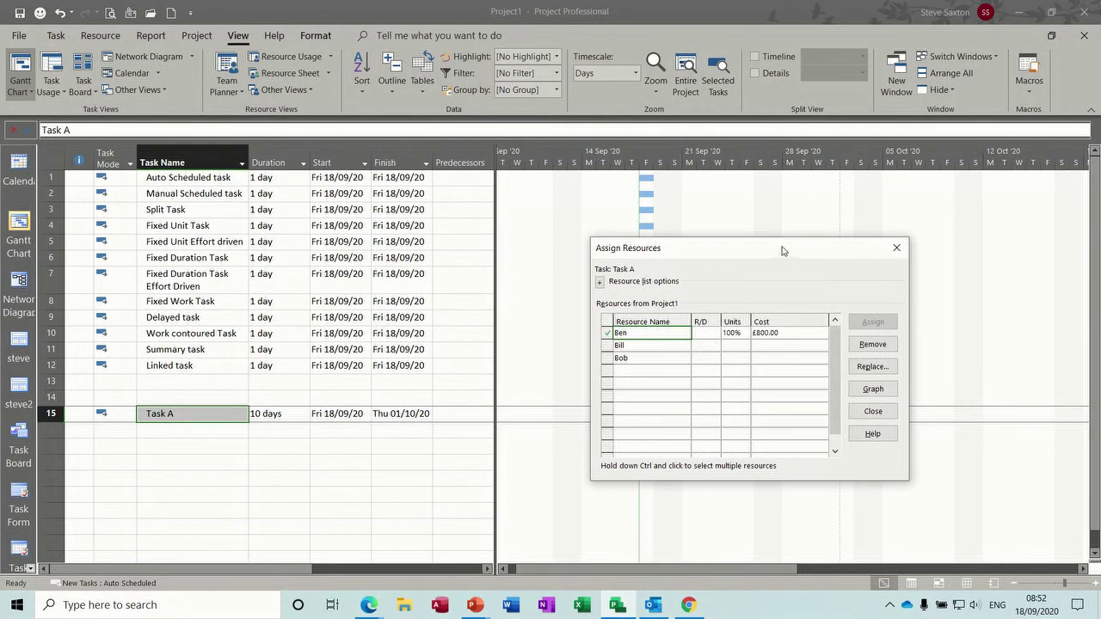
pyautogui.moveTo(782, 250); pyautogui.dragTo(756, 59)
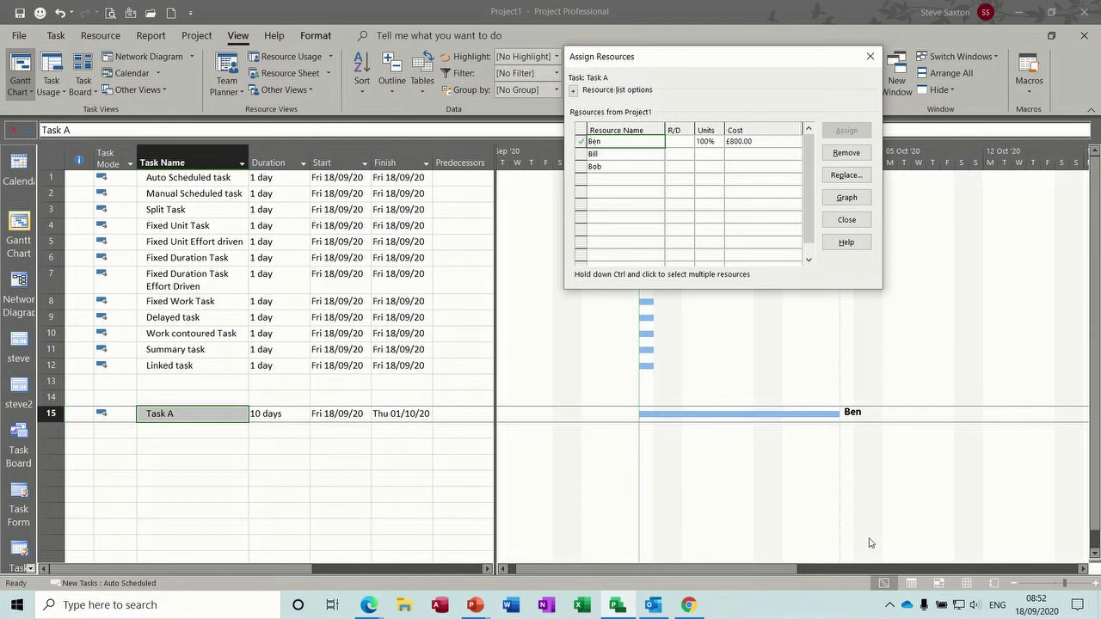
# - Switch to the Task Usage view and select the resource assignment under Task A
pyautogui.click(910, 582)
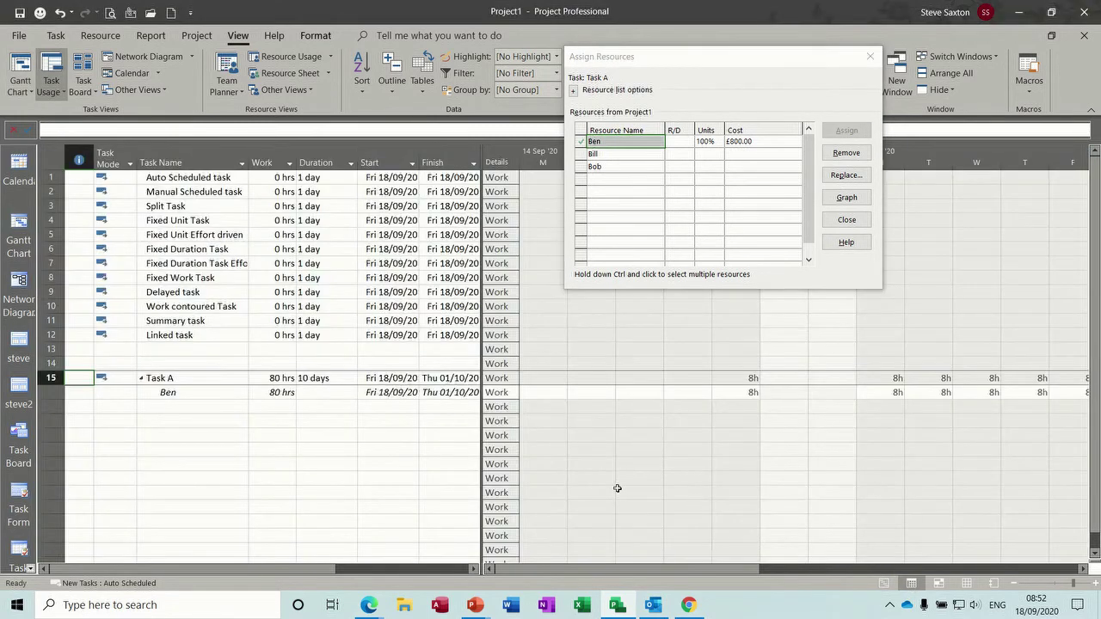
pyautogui.click(197, 394)
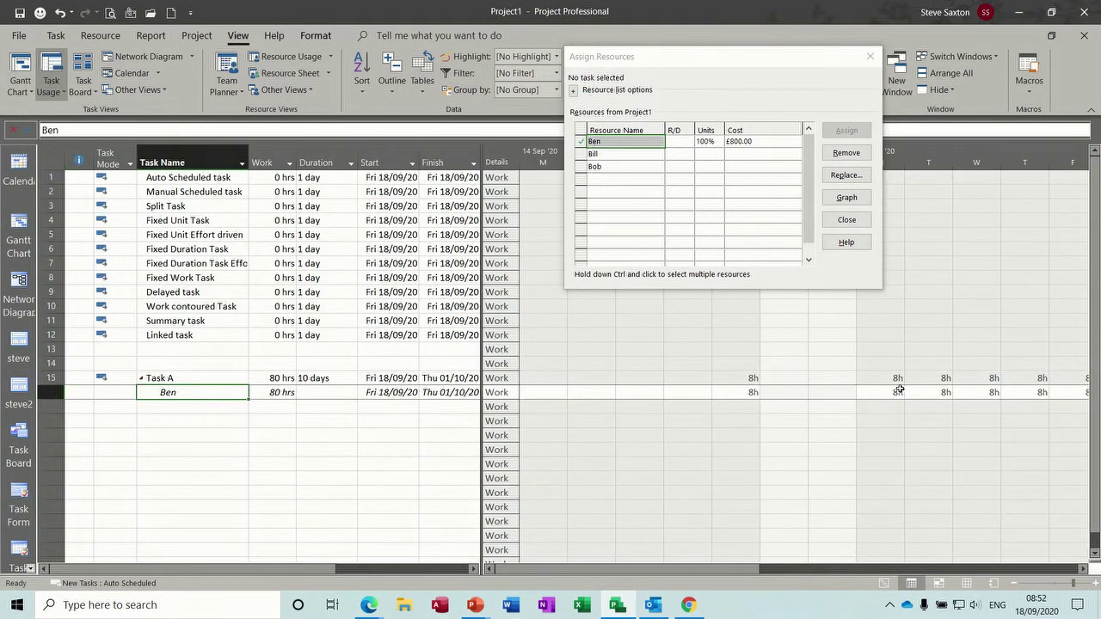
pyautogui.moveTo(687, 570); pyautogui.dragTo(995, 568)
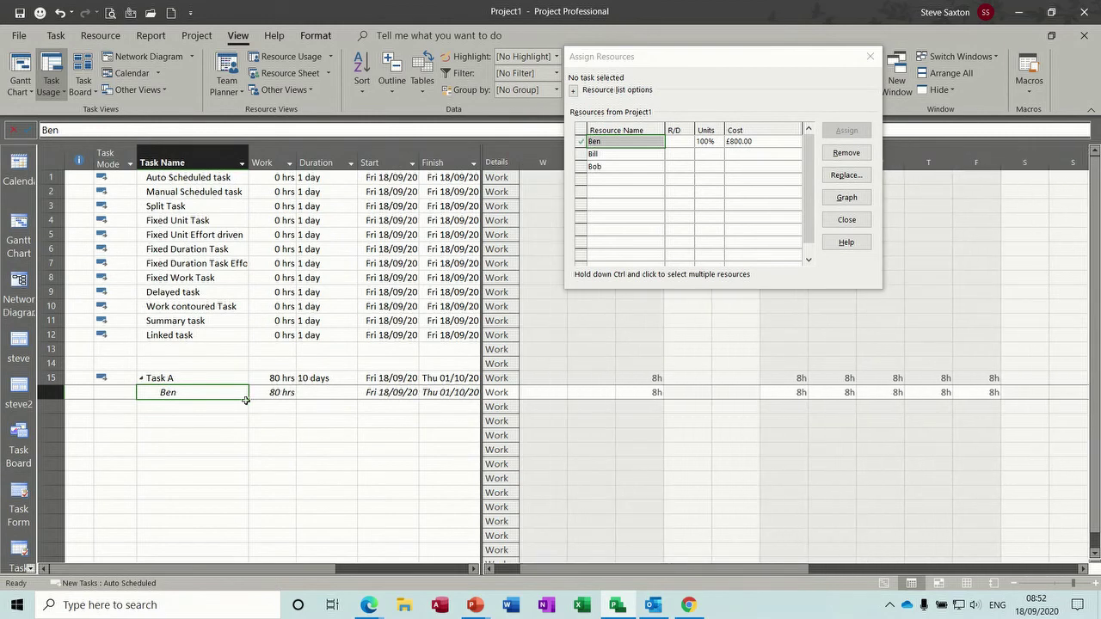
# - Try a Back Loaded work contour on Task A's assignment while it is a fixed units task
pyautogui.doubleClick(209, 391)
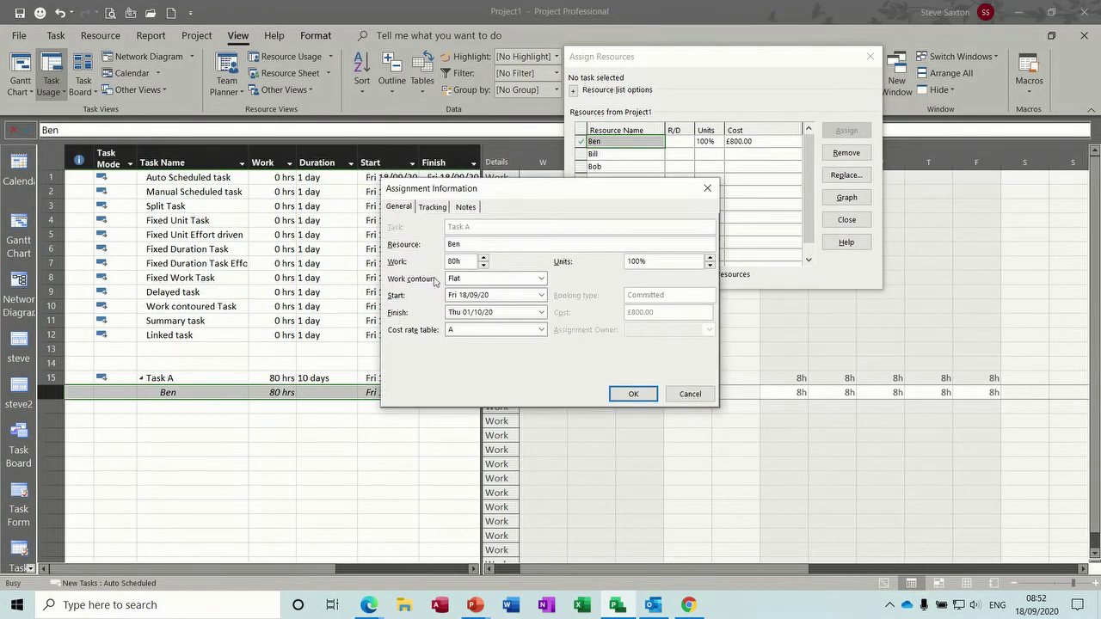
pyautogui.click(541, 278)
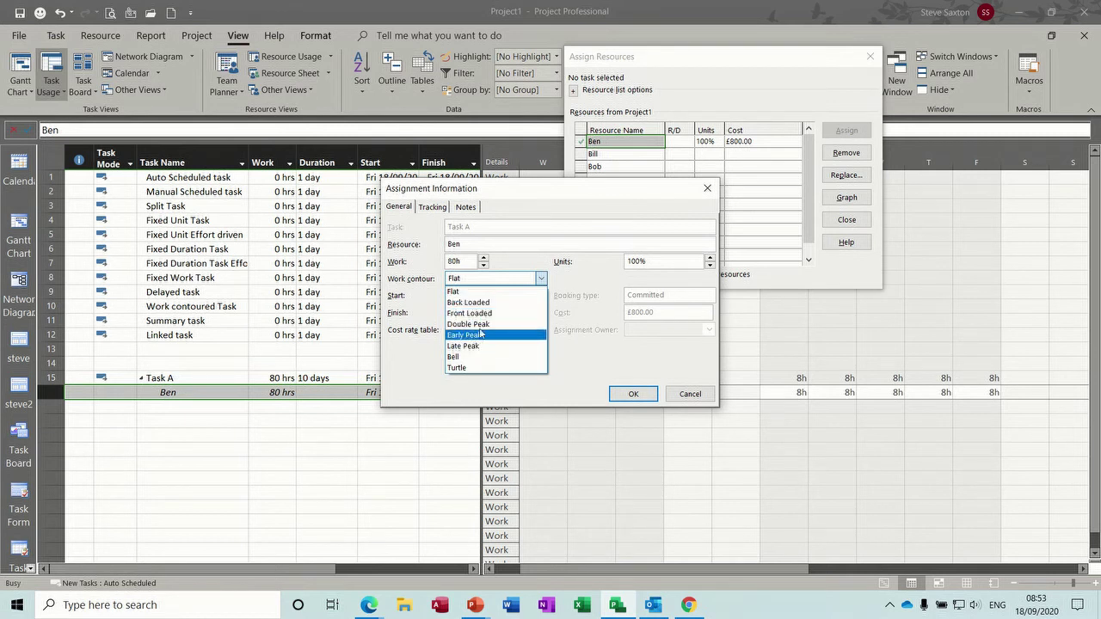
pyautogui.click(470, 306)
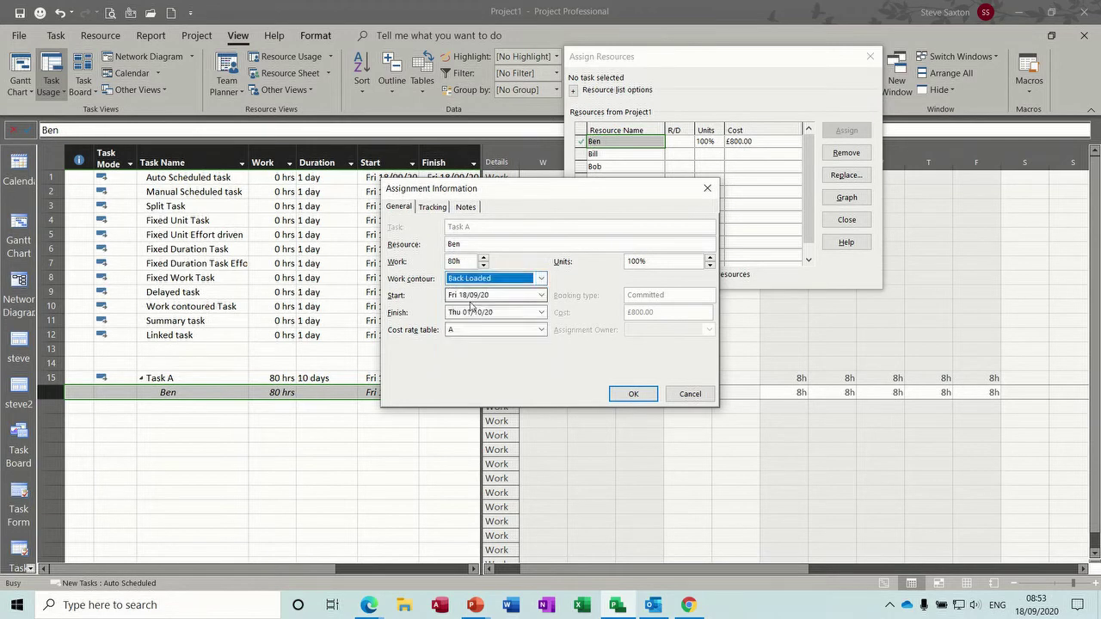
pyautogui.click(633, 394)
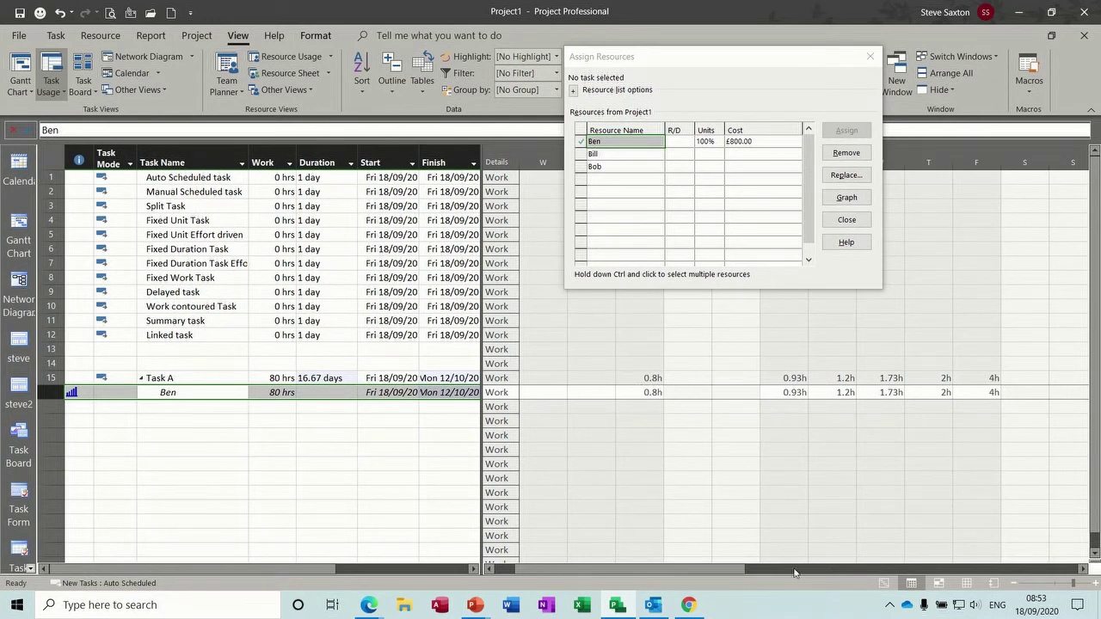
pyautogui.moveTo(793, 571); pyautogui.dragTo(1075, 550)
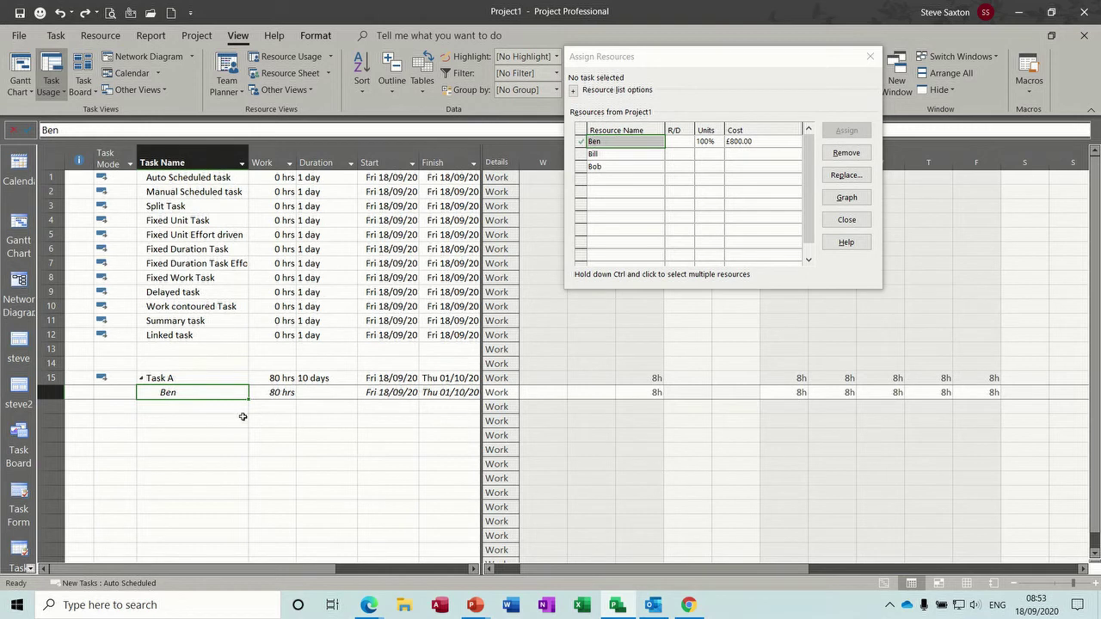
# - Set the task type of Task A to Fixed Duration
pyautogui.doubleClick(188, 378)
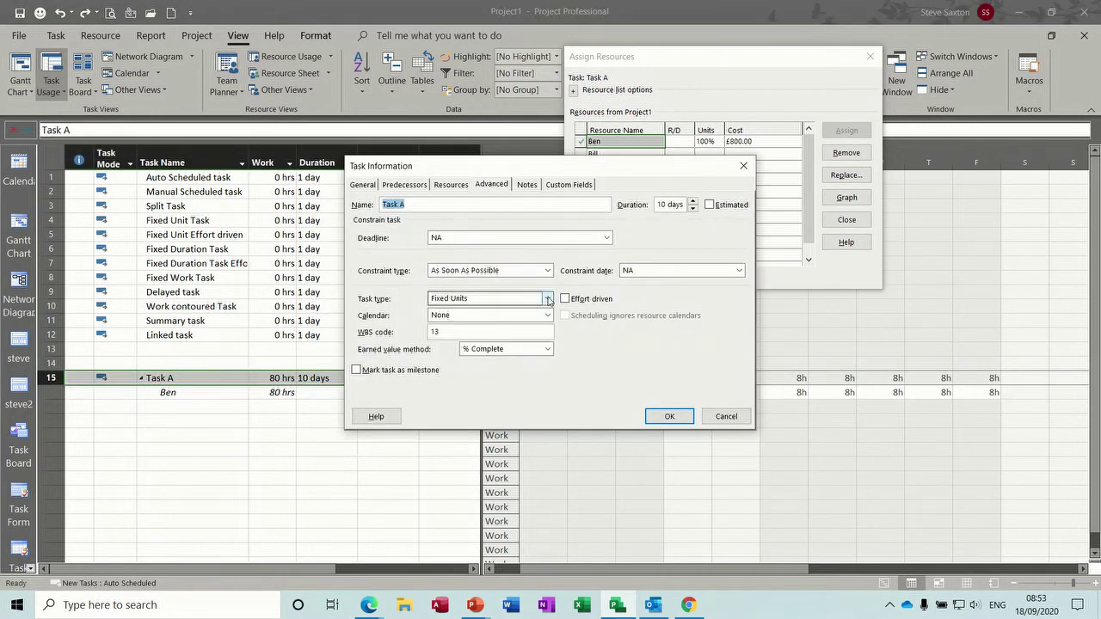
pyautogui.click(545, 299)
pyautogui.click(505, 311)
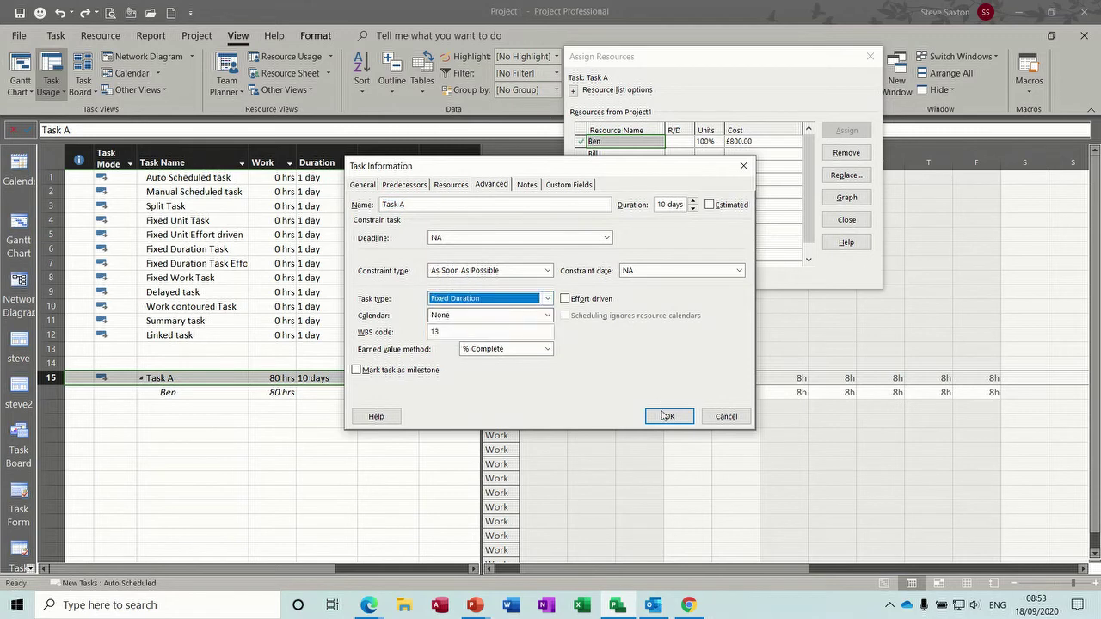
pyautogui.click(666, 416)
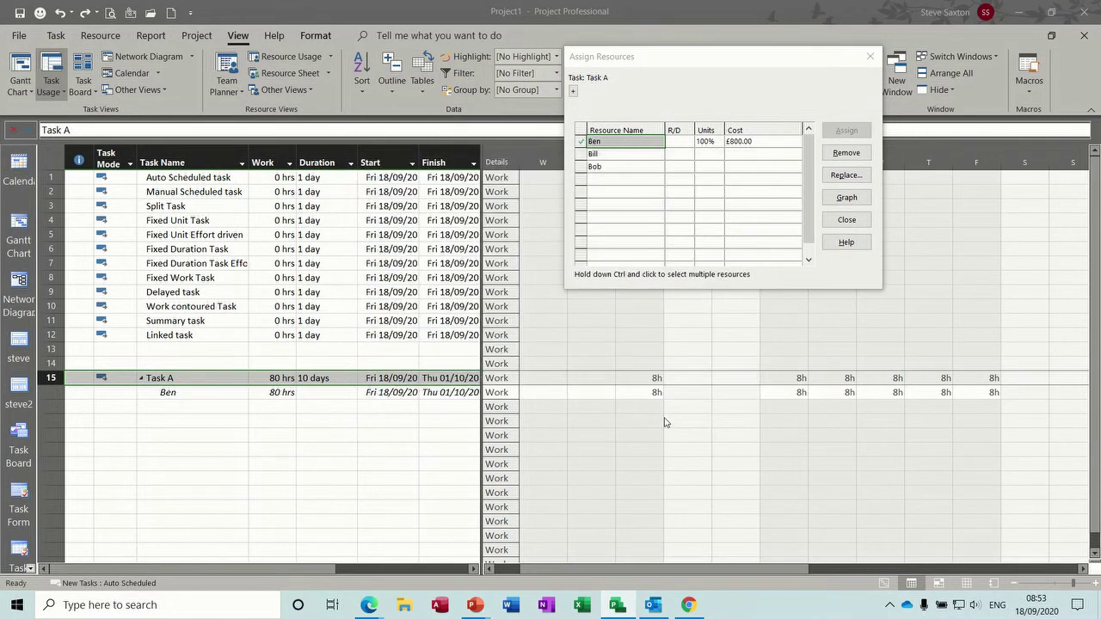
# - Apply the Back Loaded work contour to the resource assignment of the fixed duration Task A
pyautogui.click(210, 395)
pyautogui.doubleClick(179, 392)
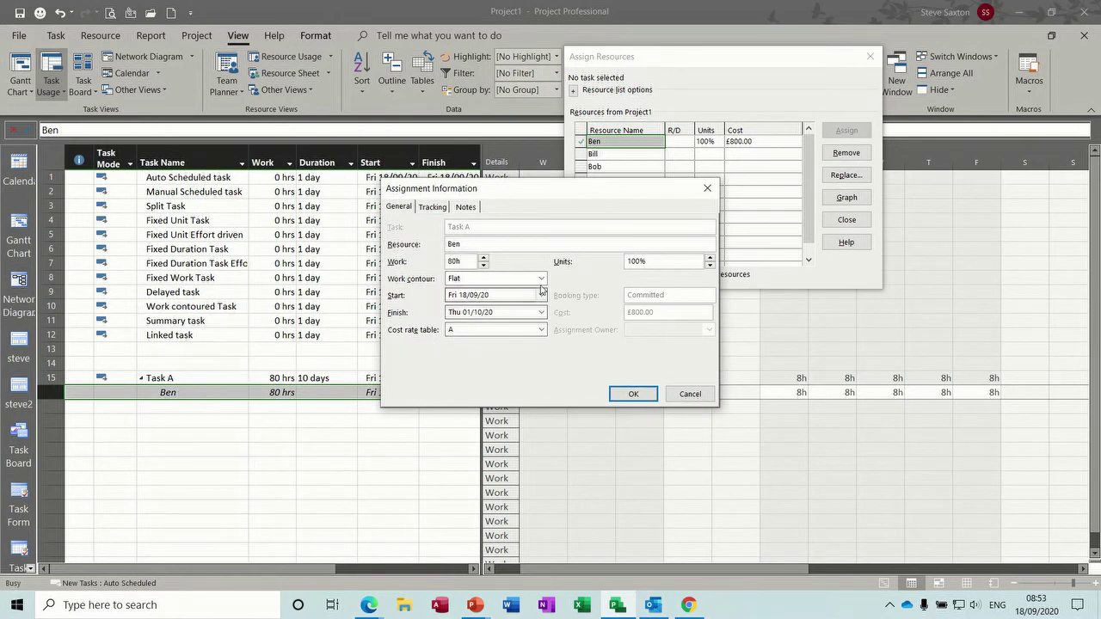
pyautogui.click(540, 277)
pyautogui.click(512, 303)
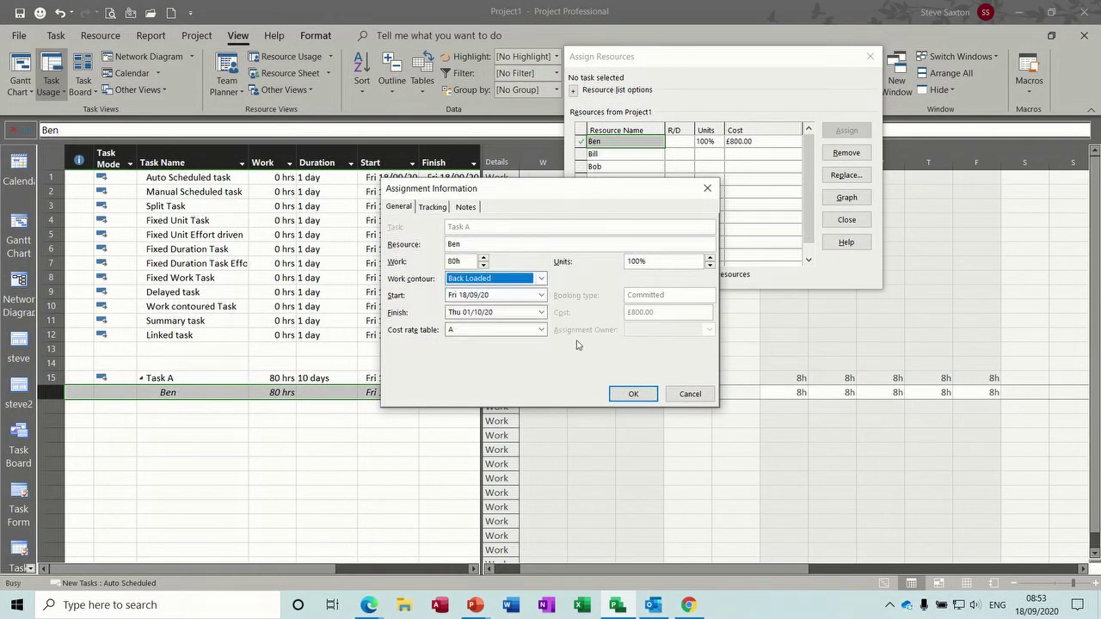
pyautogui.click(620, 393)
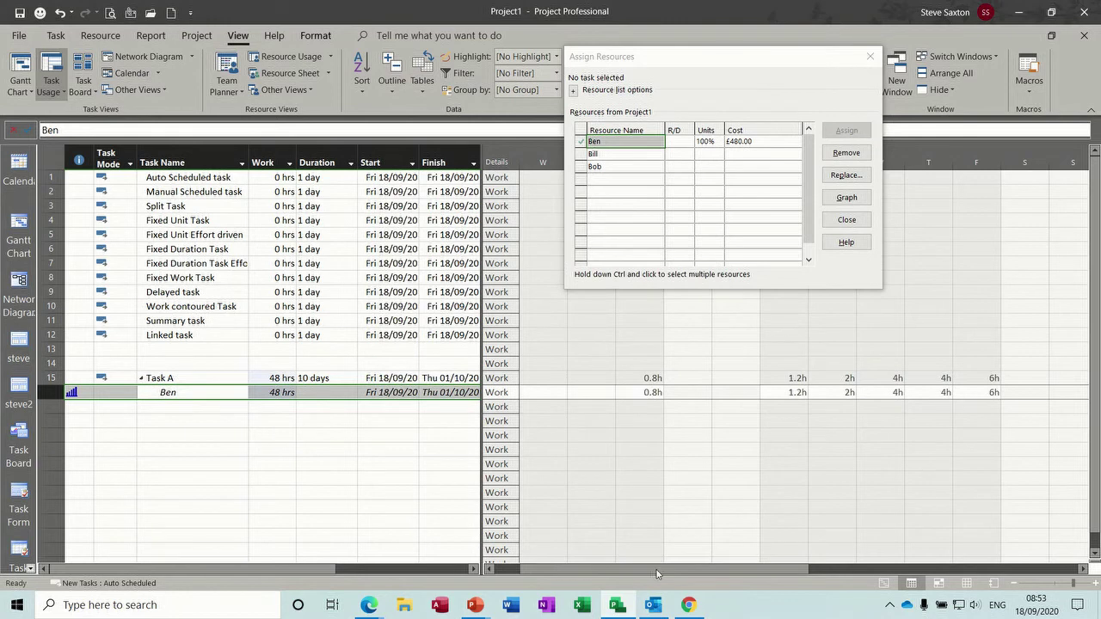
pyautogui.moveTo(657, 574); pyautogui.dragTo(624, 571)
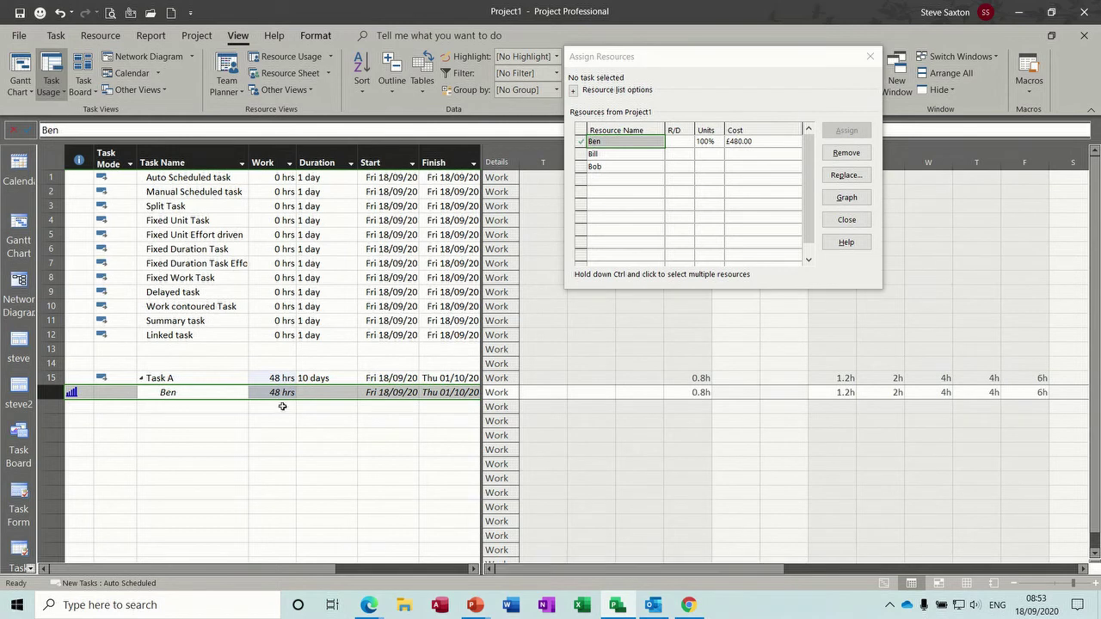
# - Set the work contour of Task A's resource assignment back to Flat
pyautogui.doubleClick(185, 393)
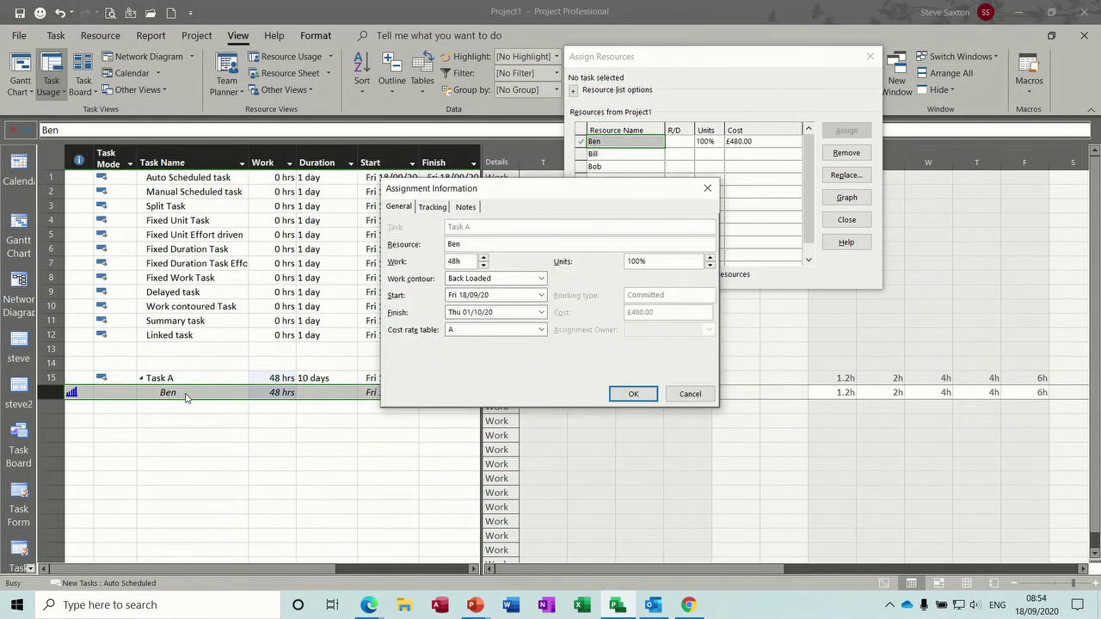
pyautogui.click(540, 278)
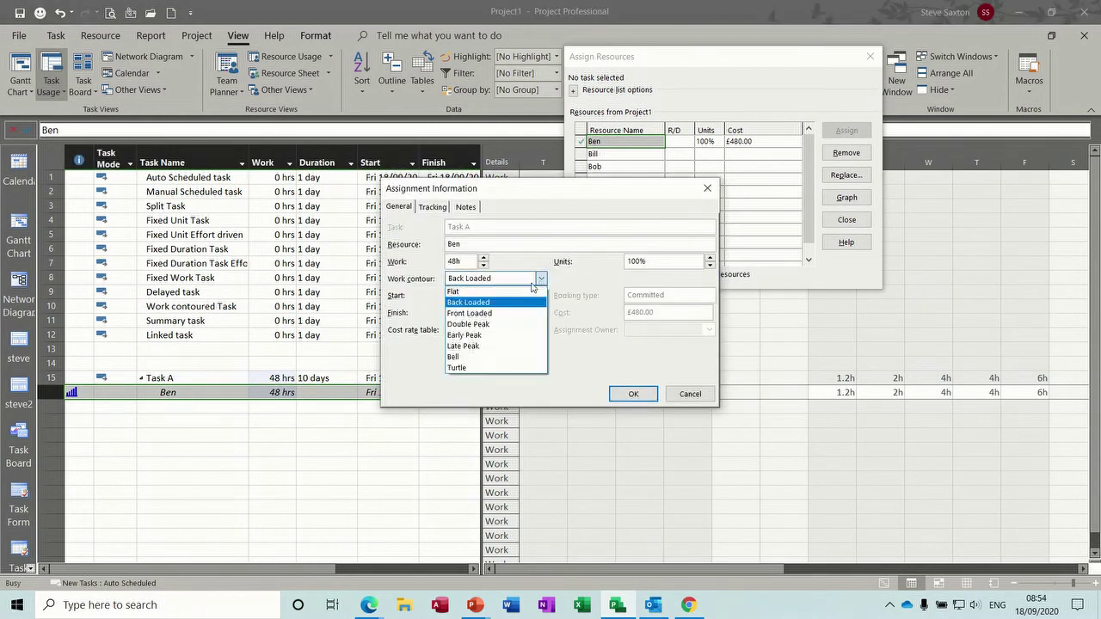
pyautogui.click(486, 293)
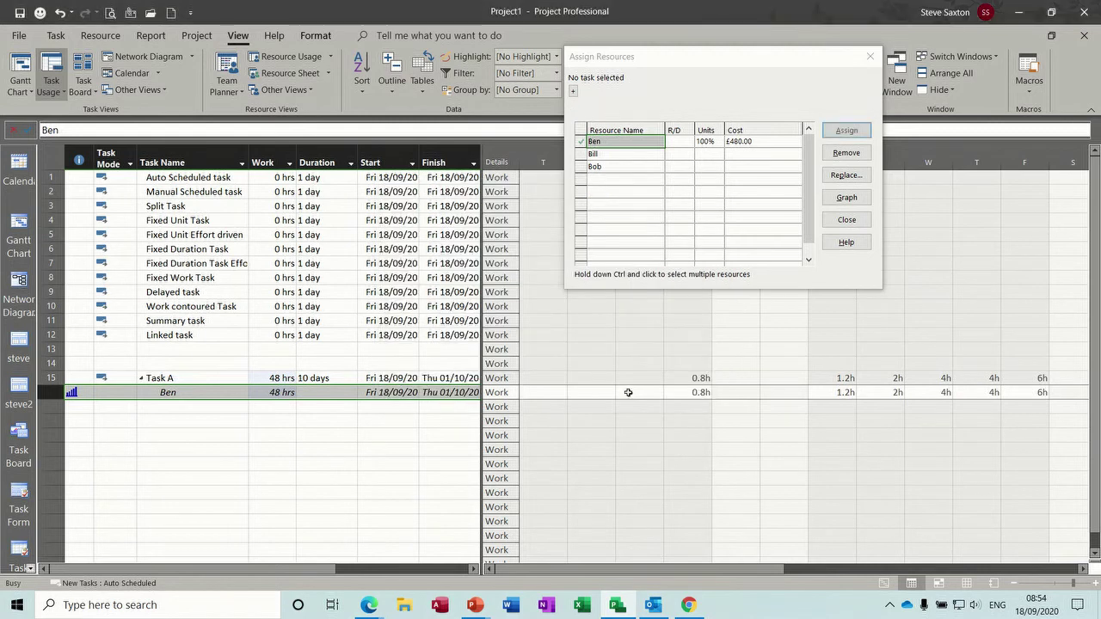
pyautogui.click(627, 392)
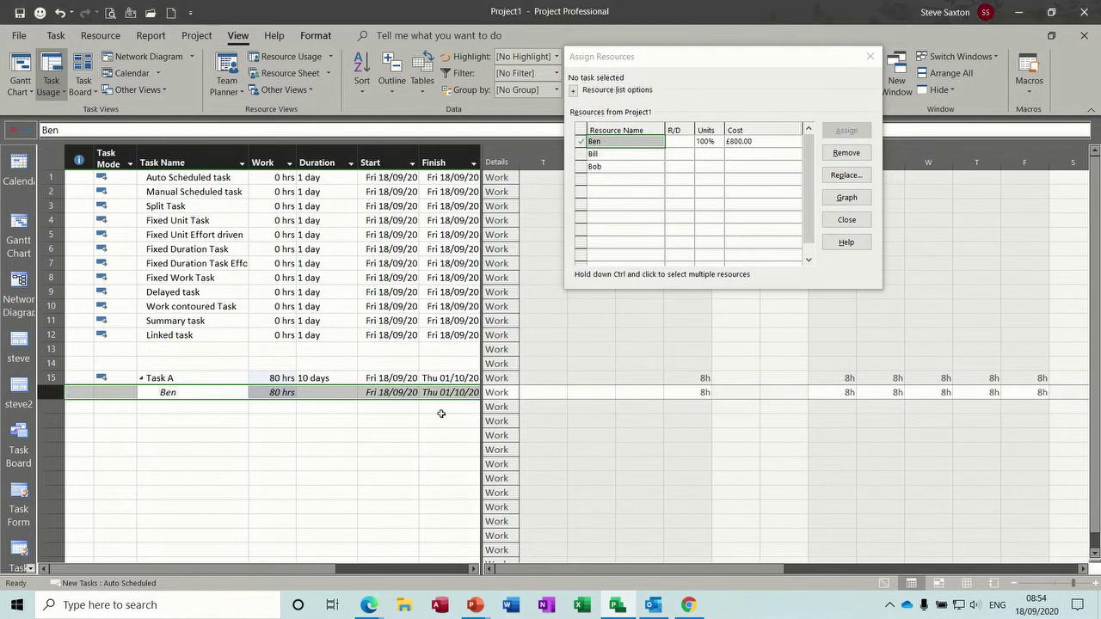
# - Set the assignment's daily work on Task A to 1h for the first two working days, 0h for the next three and 4h on the following Friday
pyautogui.click(691, 396)
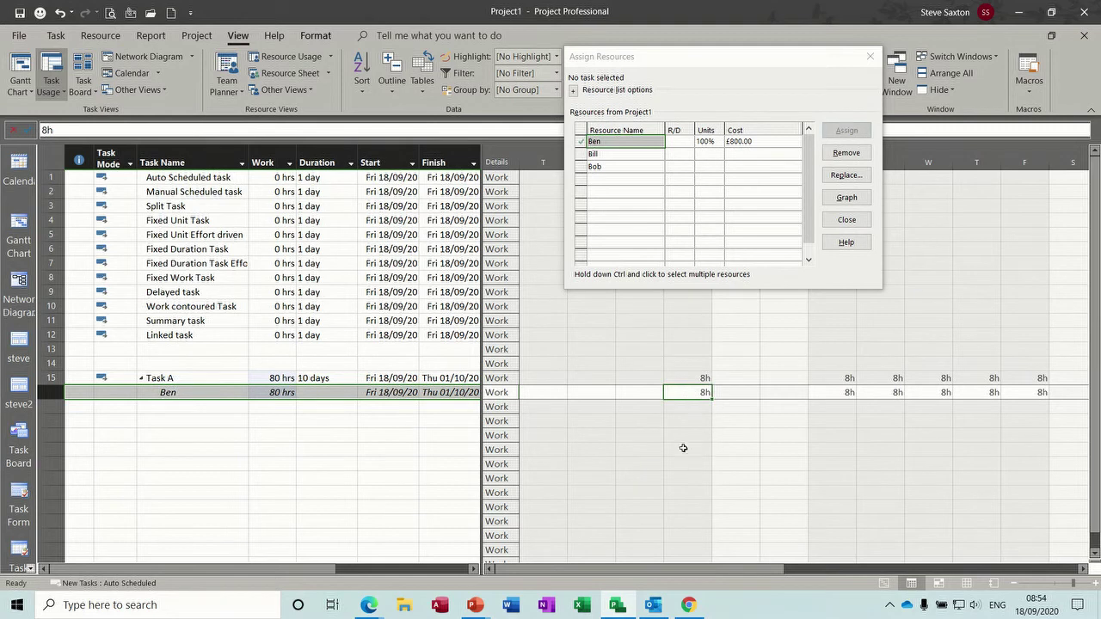
pyautogui.write('1')
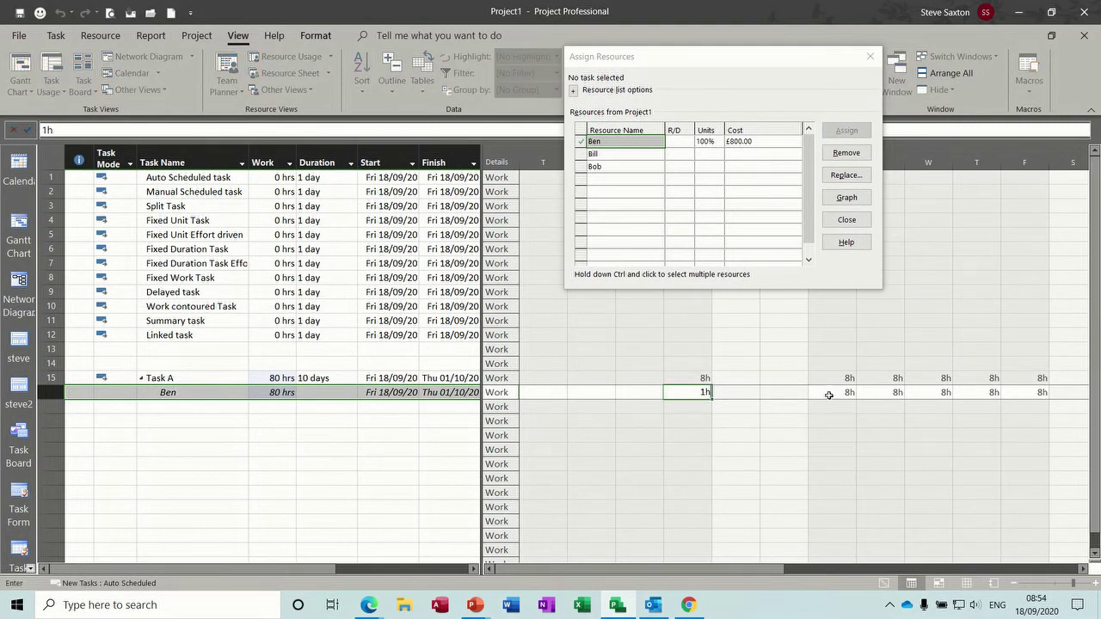
pyautogui.click(829, 395)
pyautogui.write('1')
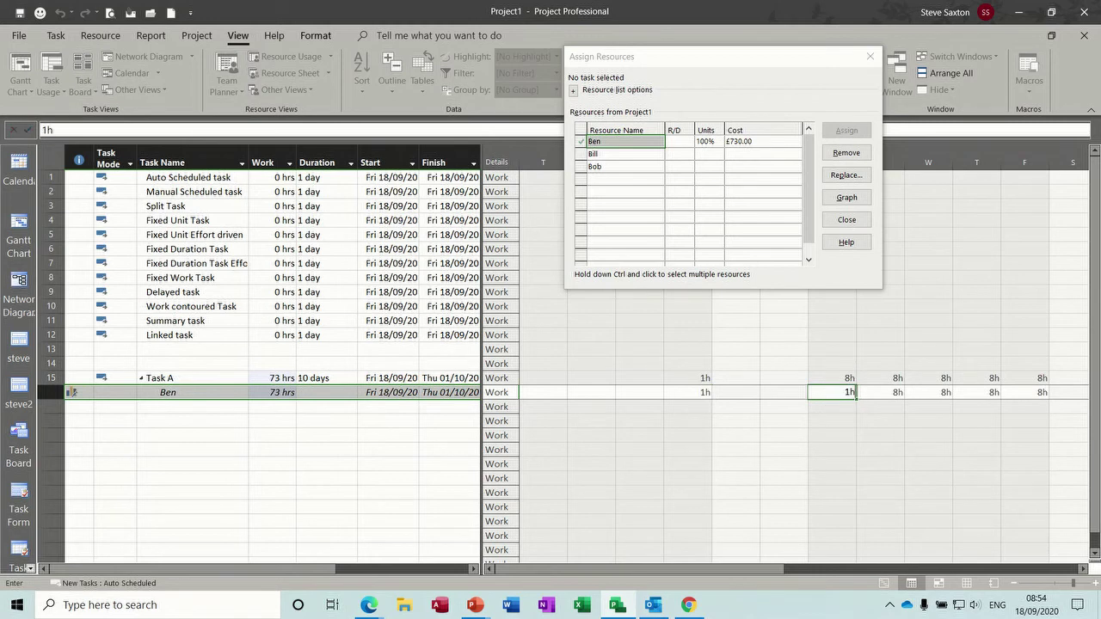
pyautogui.press('Right')
pyautogui.write('0')
pyautogui.press('Right')
pyautogui.write('0')
pyautogui.press('Right')
pyautogui.write('0')
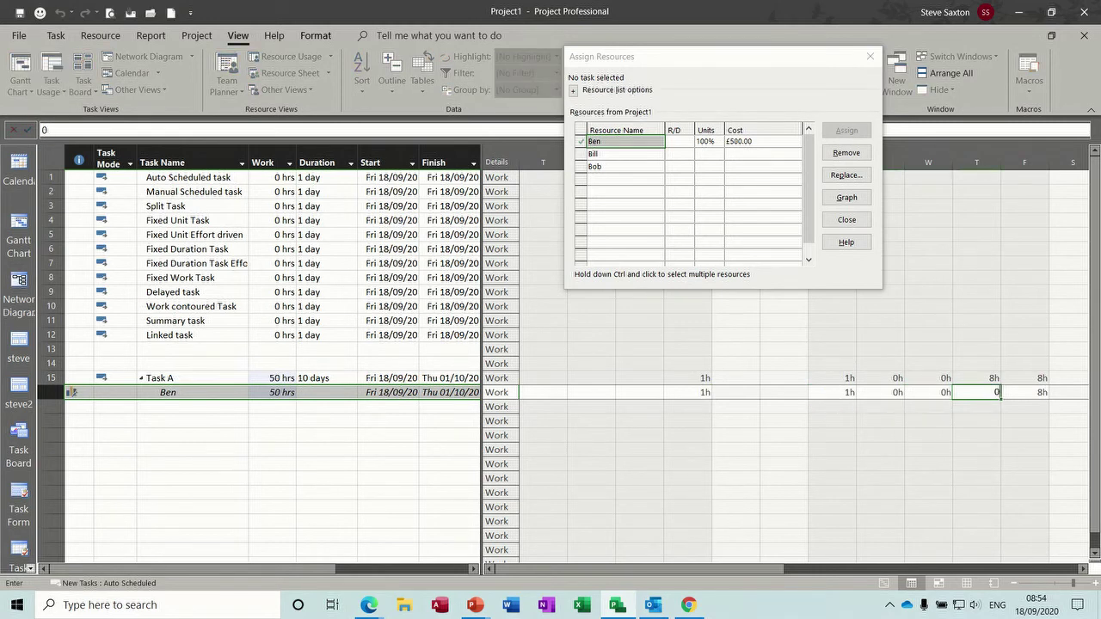
pyautogui.press('Right')
pyautogui.write('4')
# - Check the remaining daily hours and the contour indicator of Task A's assignment, and return to the Gantt Chart view
pyautogui.press('Right')
pyautogui.press('Right')
pyautogui.press('Right')
pyautogui.press('Right')
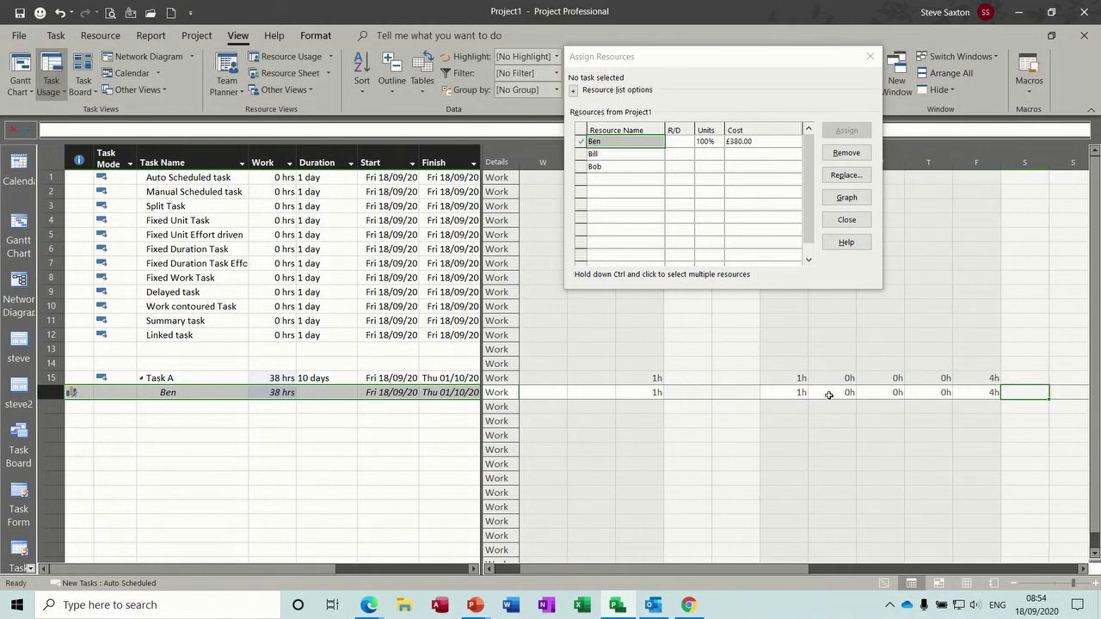
pyautogui.press('Right')
pyautogui.press('Right')
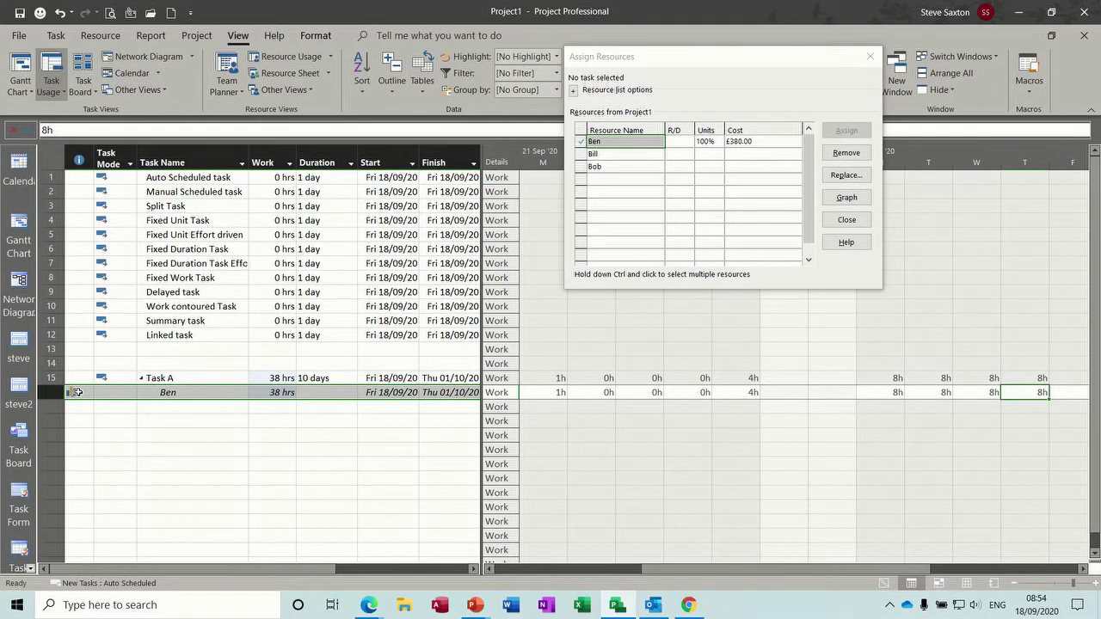
pyautogui.moveTo(77, 392)
pyautogui.click(20, 224)
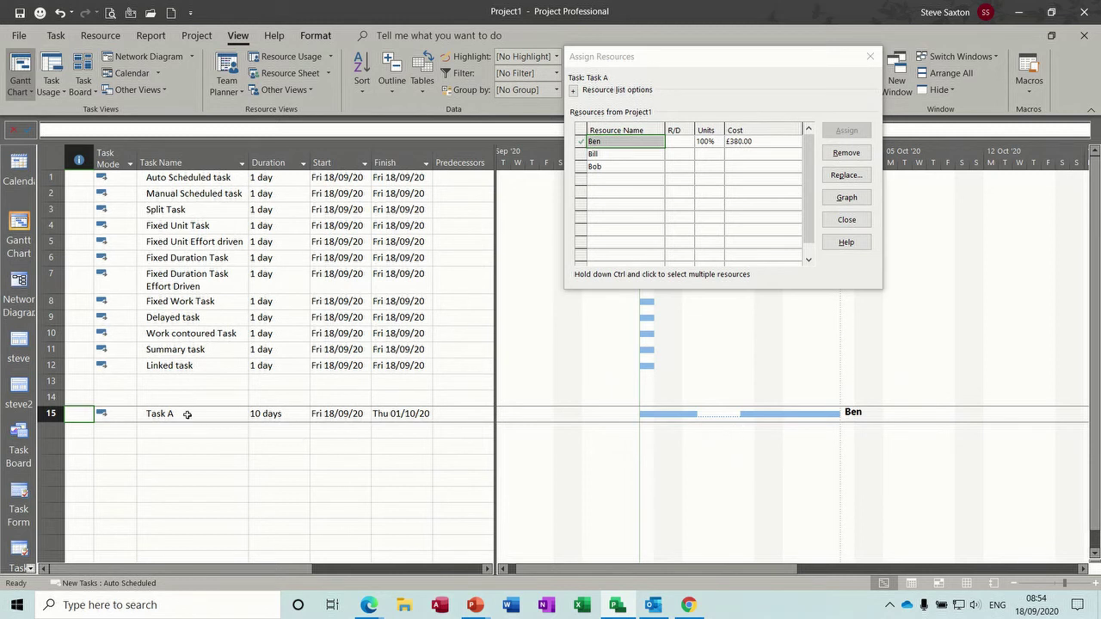
# - Delete Task A from row 15 and enter a fresh task named Task A in the same row
pyautogui.click(52, 415)
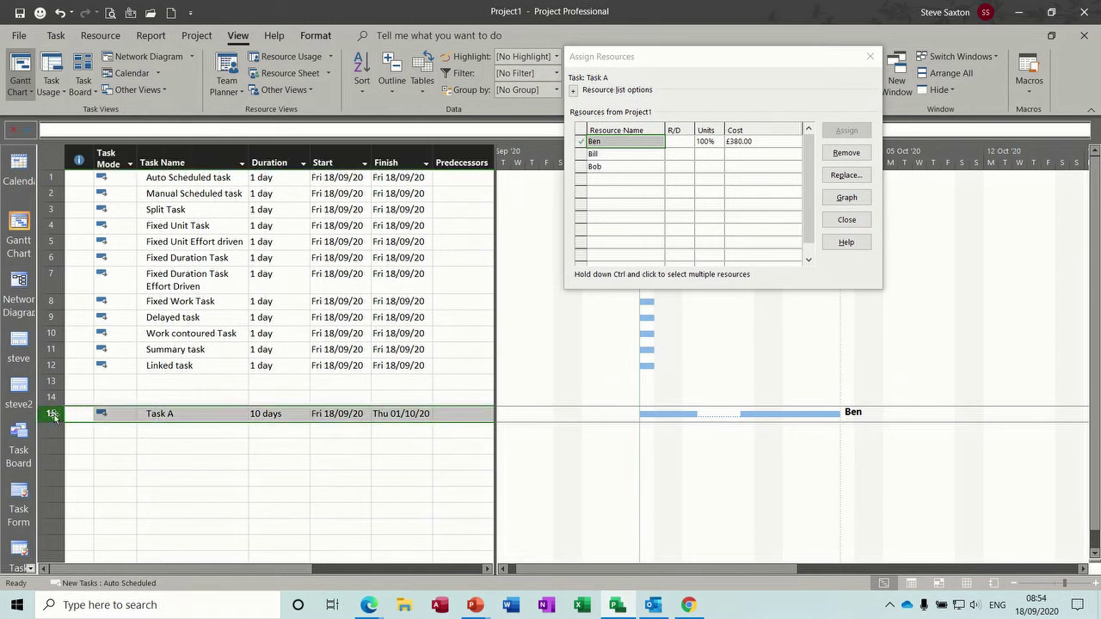
pyautogui.press('Delete')
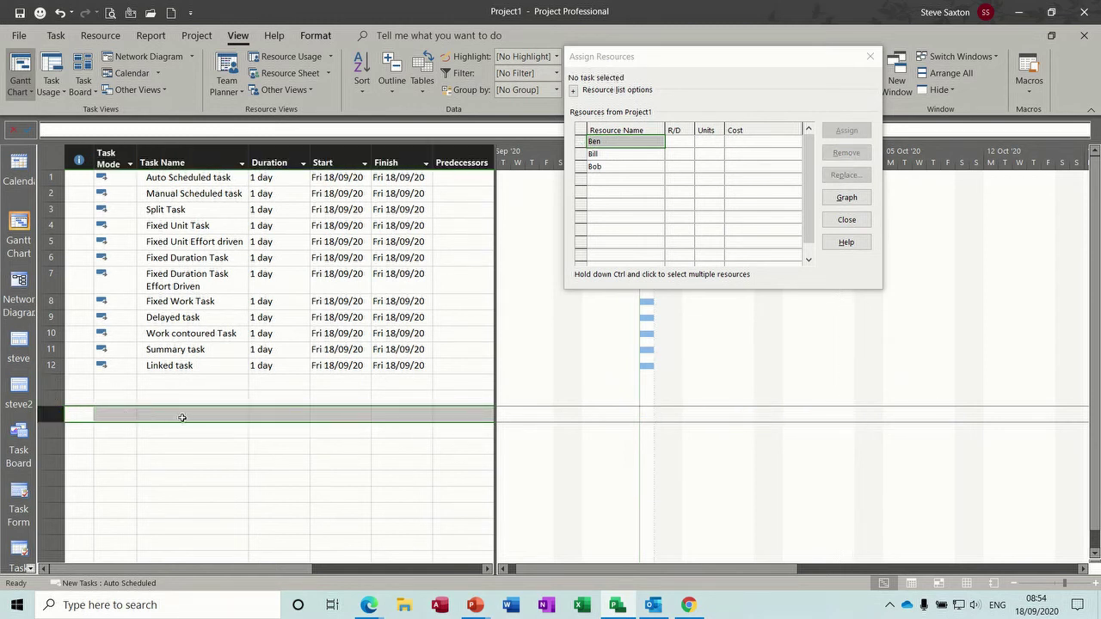
pyautogui.click(185, 415)
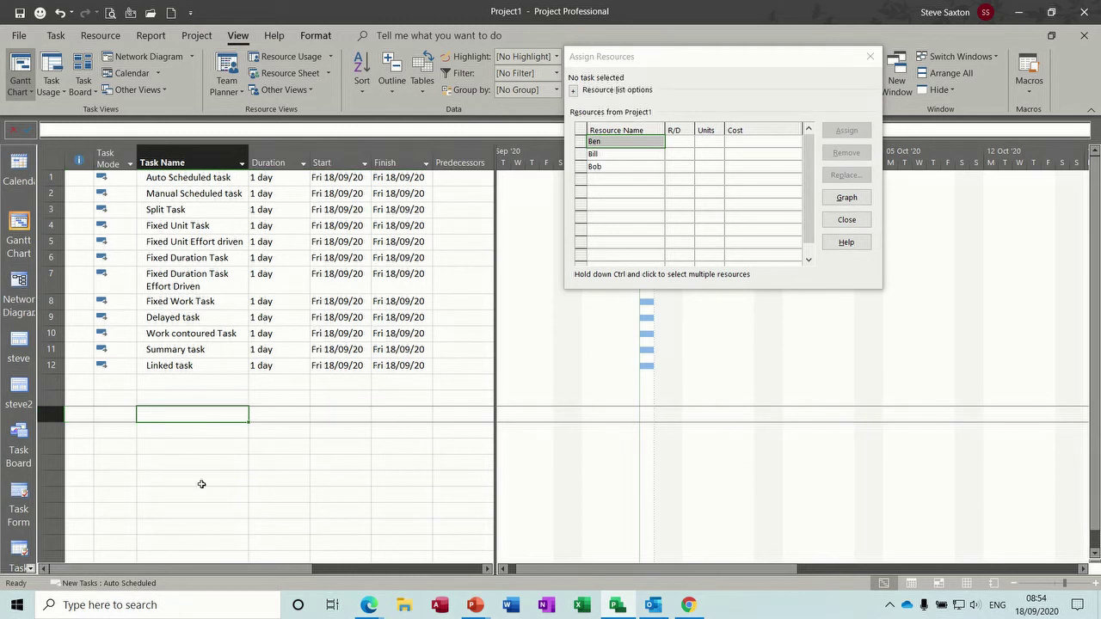
pyautogui.write('P')
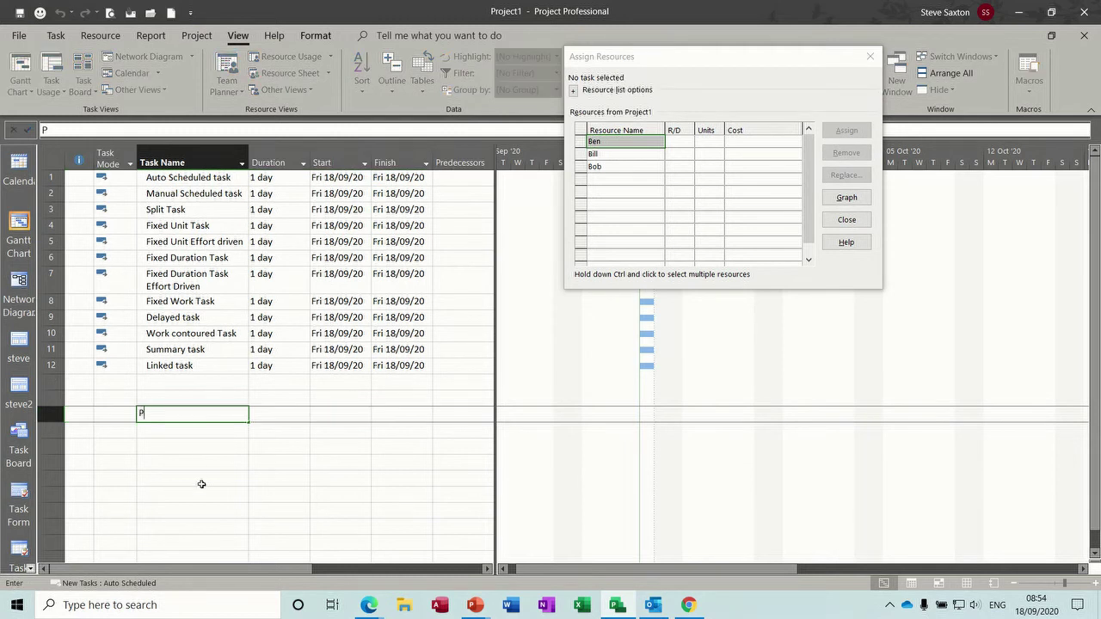
pyautogui.press('BackSpace')
pyautogui.write('Task A')
pyautogui.click(183, 430)
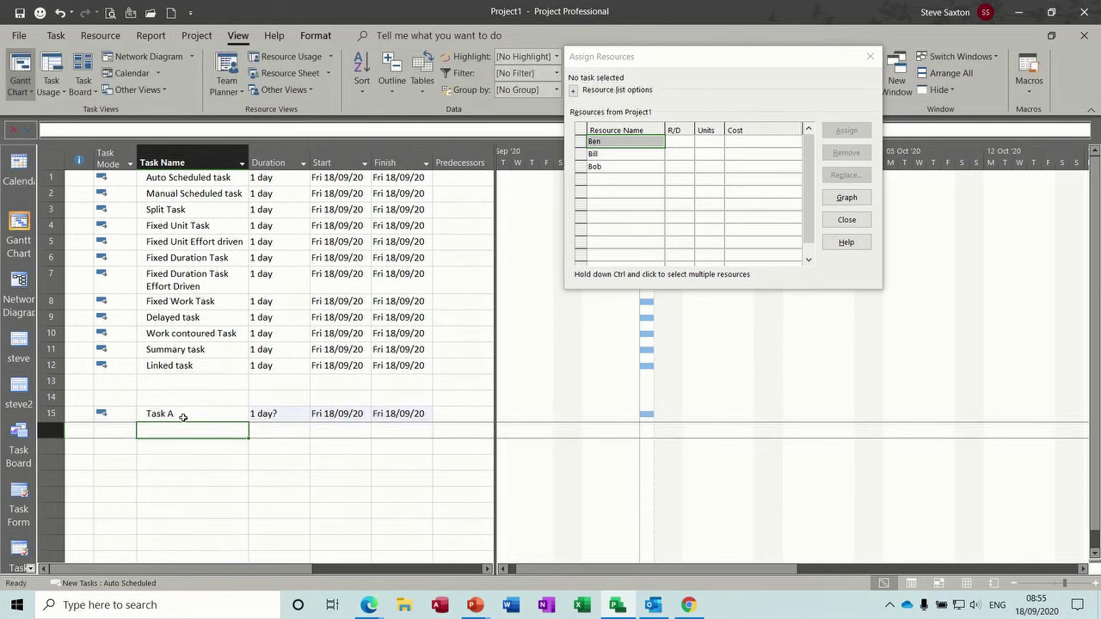
# - Insert a summary task above Task A in row 15, moving the Assign Resources dialog out of the way
pyautogui.click(183, 417)
pyautogui.moveTo(730, 60); pyautogui.dragTo(762, 212)
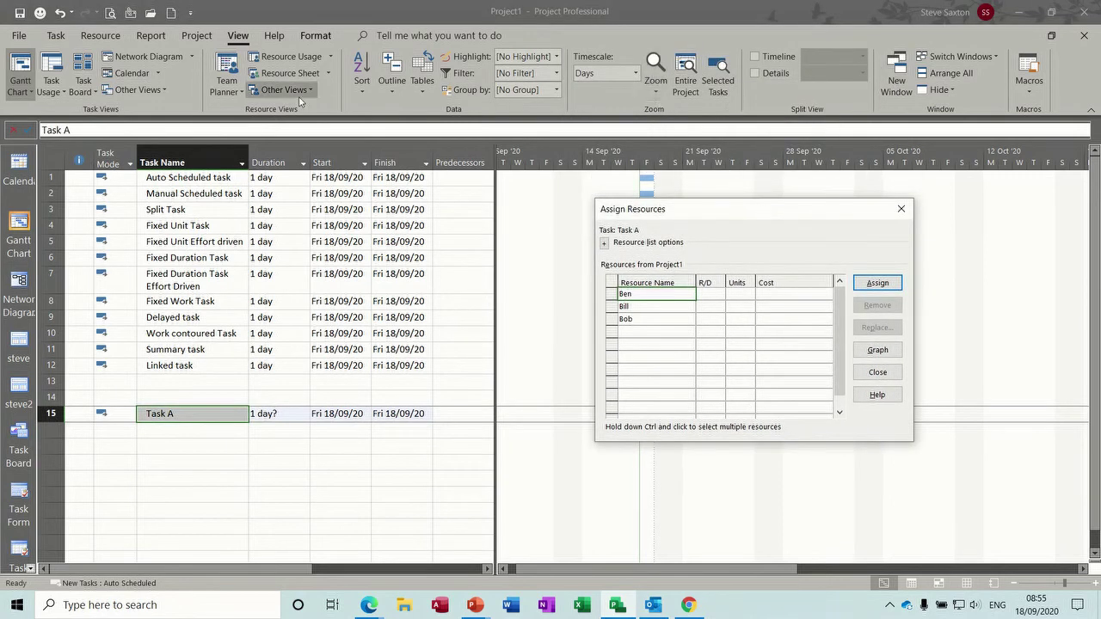
pyautogui.click(56, 35)
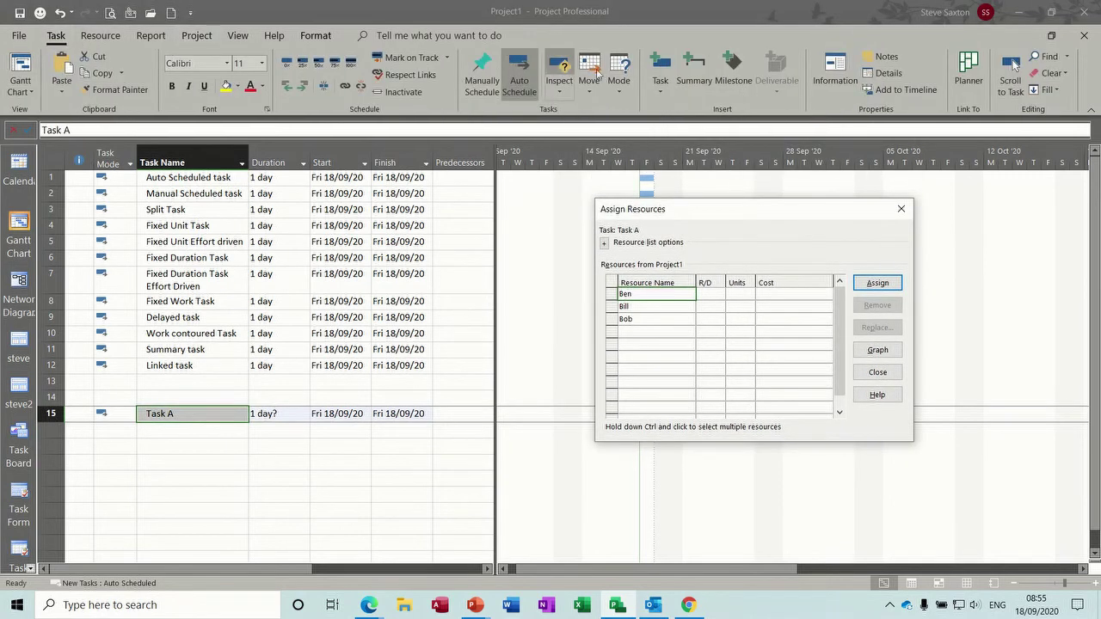
pyautogui.click(694, 69)
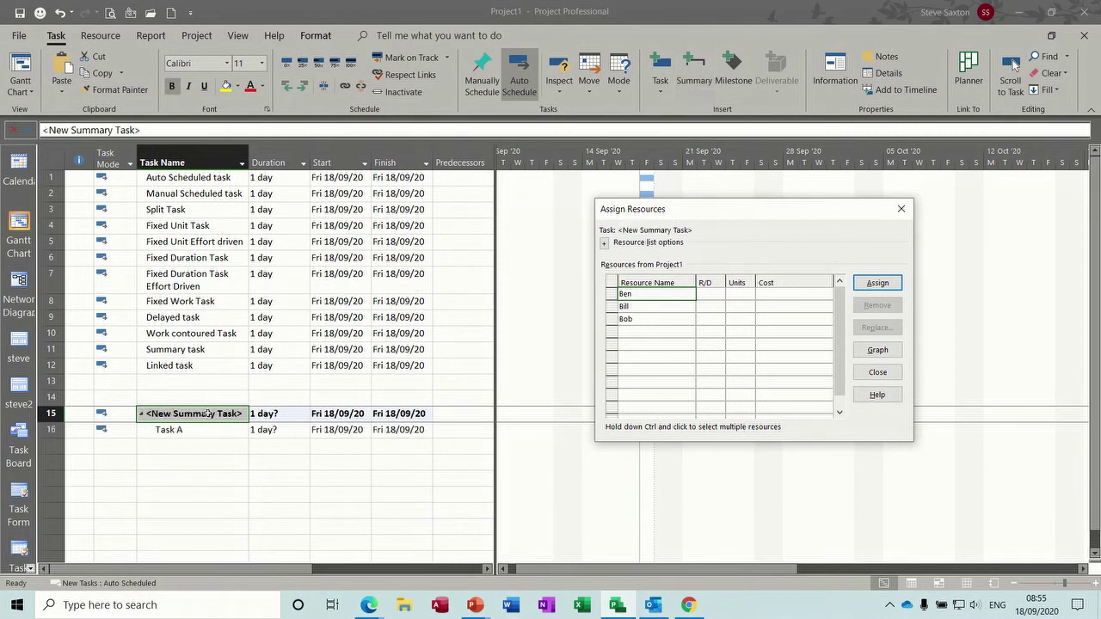
# - Rename the new summary task above Task A as Project A
pyautogui.write('Project A')
pyautogui.click(165, 413)
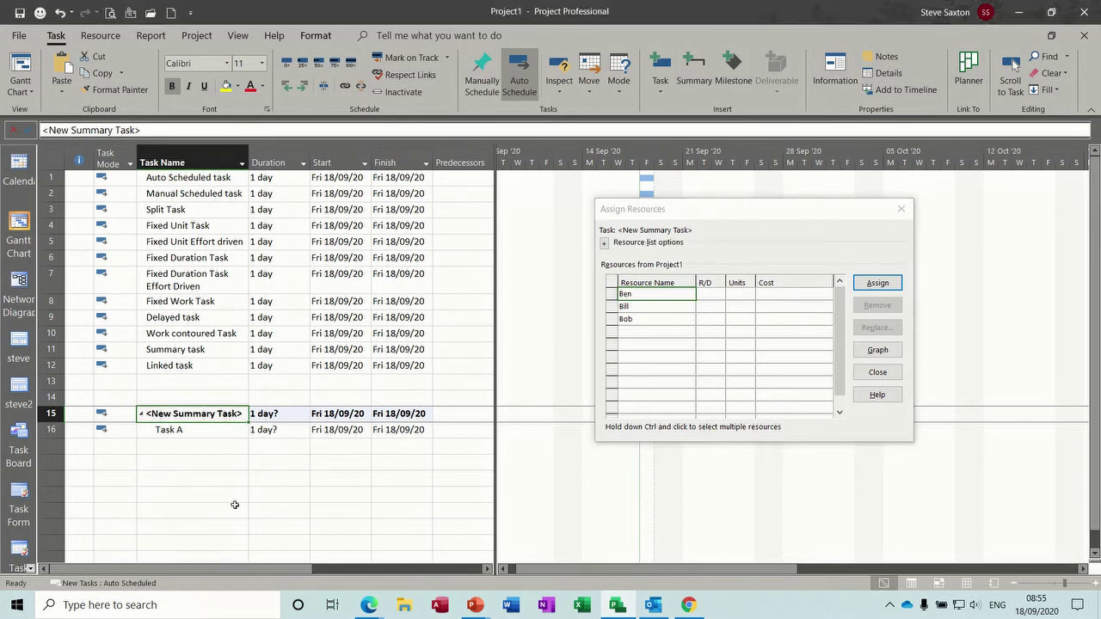
pyautogui.press('BackSpace')
pyautogui.press('BackSpace')
pyautogui.press('BackSpace')
pyautogui.press('BackSpace')
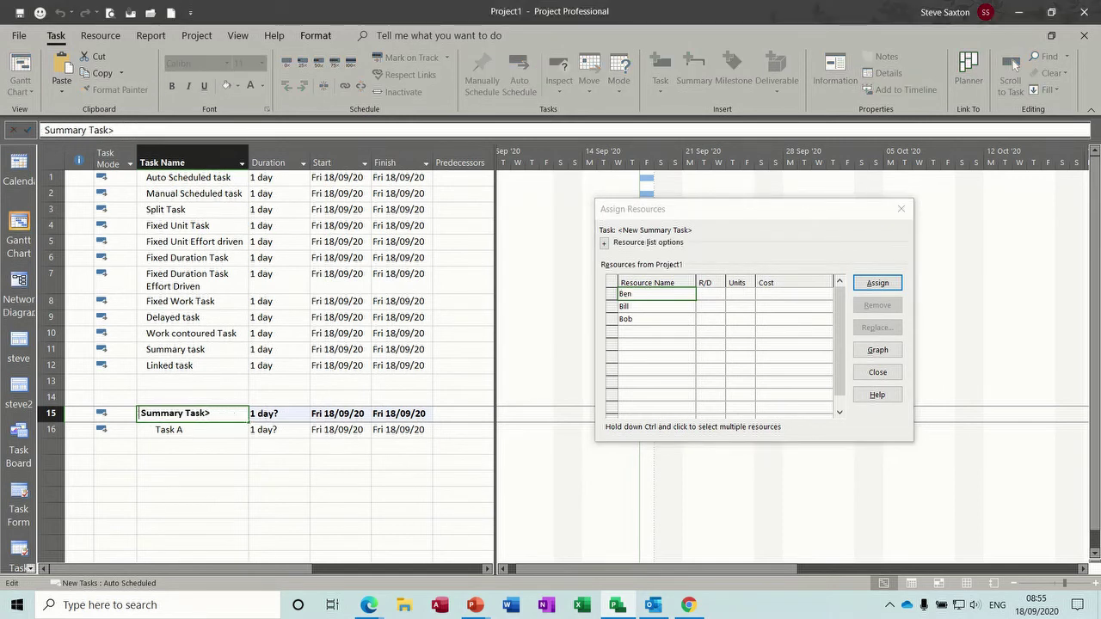
pyautogui.press('Delete')
pyautogui.press('Delete')
pyautogui.press('Delete')
pyautogui.press('Delete')
pyautogui.press('Delete')
pyautogui.press('Delete')
pyautogui.press('Delete')
pyautogui.press('Delete')
pyautogui.press('Delete')
pyautogui.press('Delete')
pyautogui.press('Delete')
pyautogui.press('Delete')
pyautogui.press('Delete')
pyautogui.press('Delete')
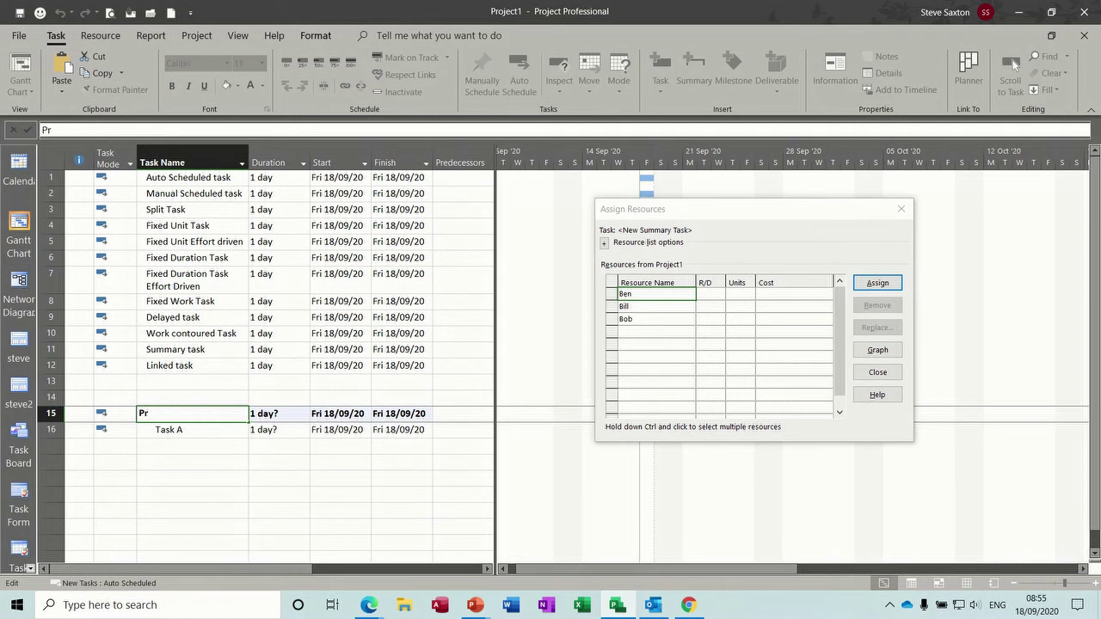
pyautogui.write('Project A')
pyautogui.click(204, 448)
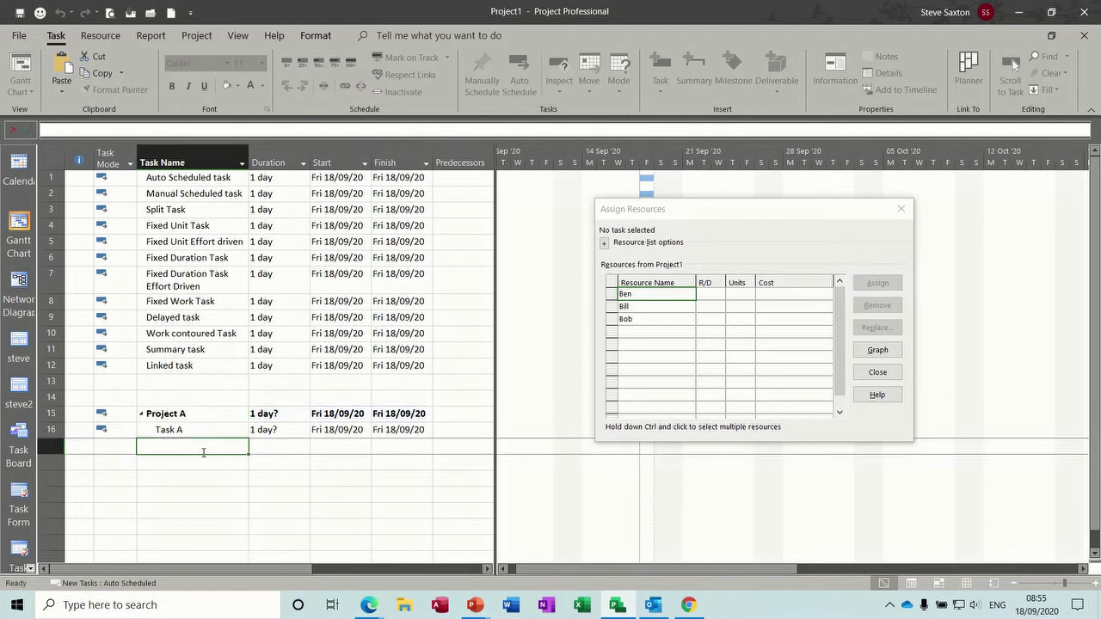
pyautogui.click(194, 461)
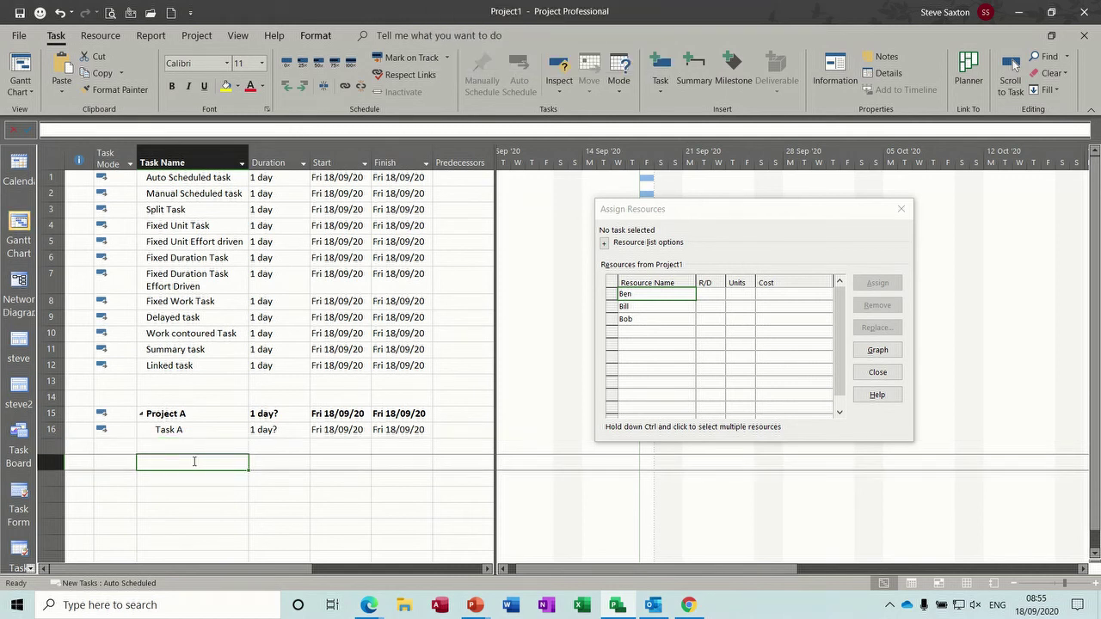
pyautogui.click(171, 364)
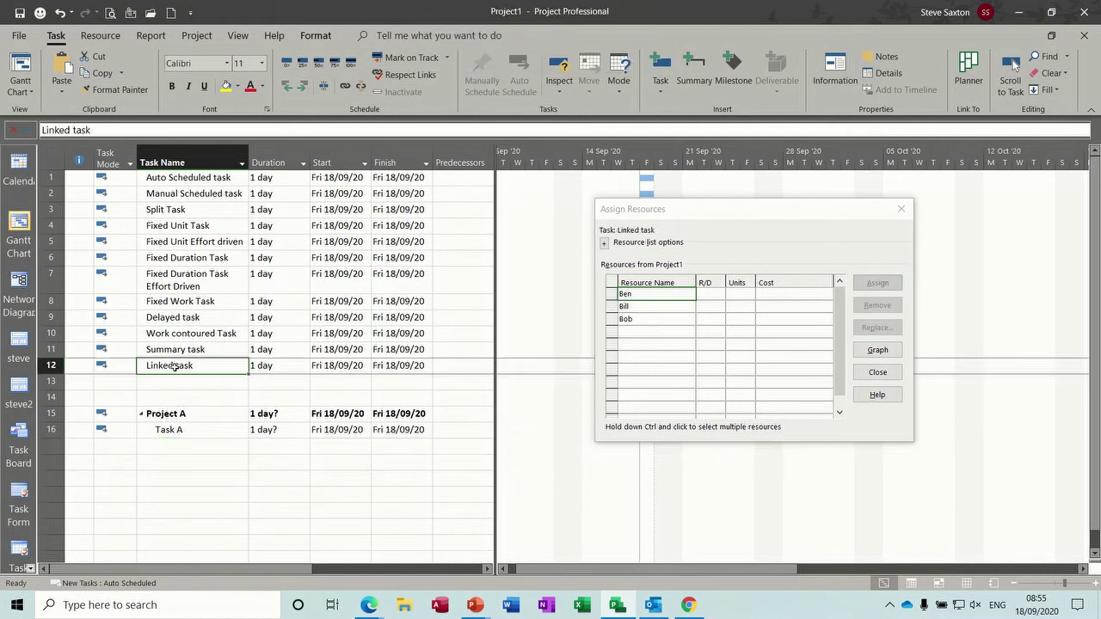
pyautogui.click(186, 458)
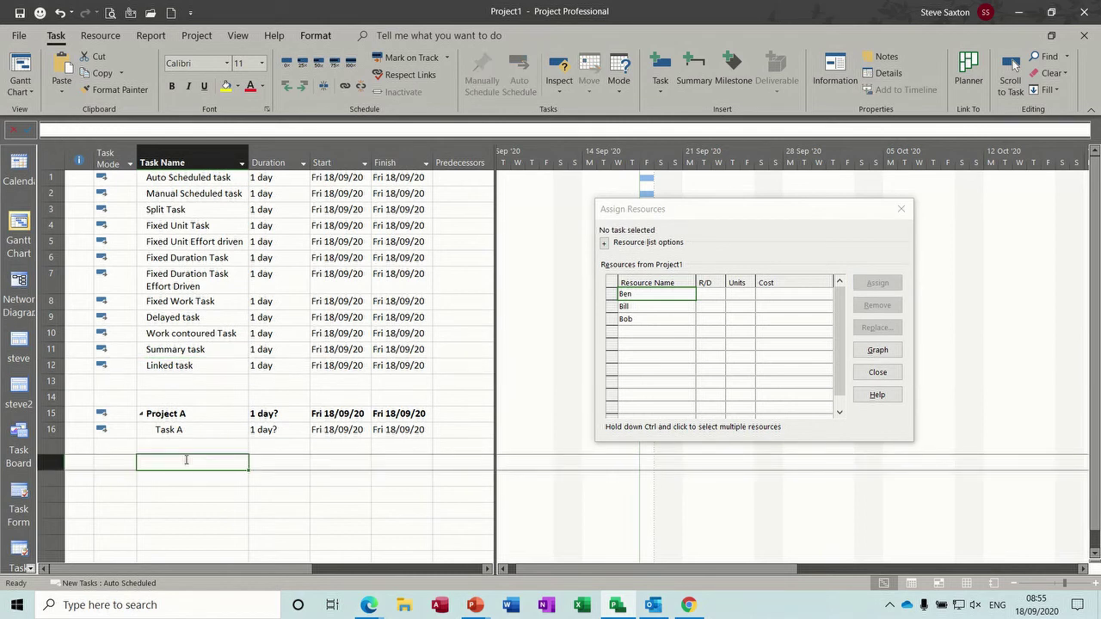
# - Create a new blank project and enter three tasks named Project A, Task A and Task B
pyautogui.hotkey('ctrl', 'n')
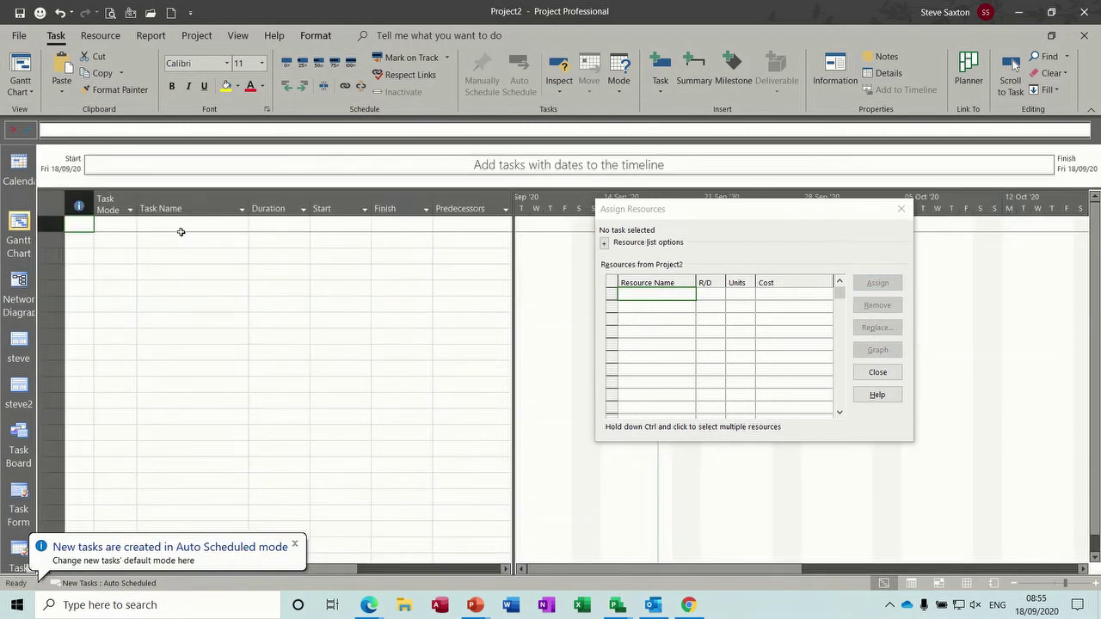
pyautogui.click(180, 225)
pyautogui.write('Project')
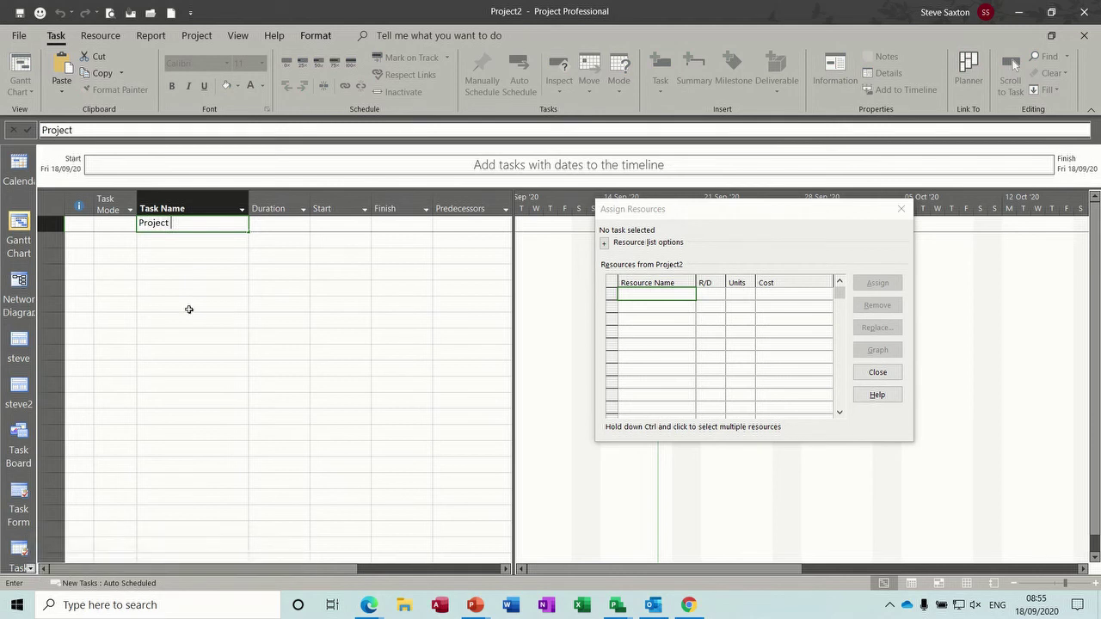
pyautogui.write(' A')
pyautogui.press('Return')
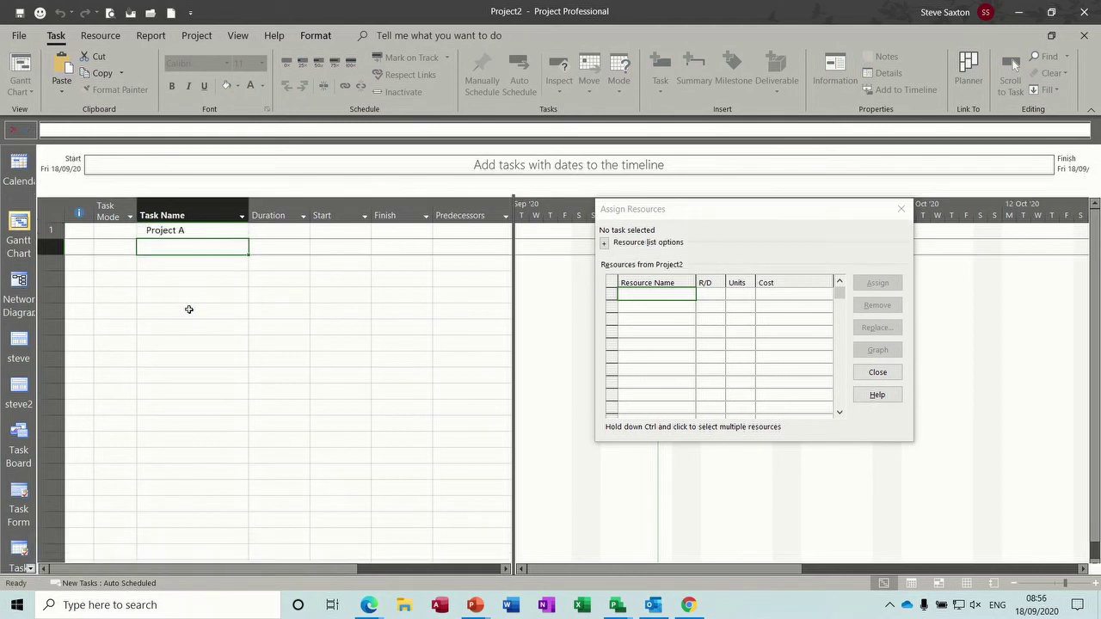
pyautogui.write('Task A')
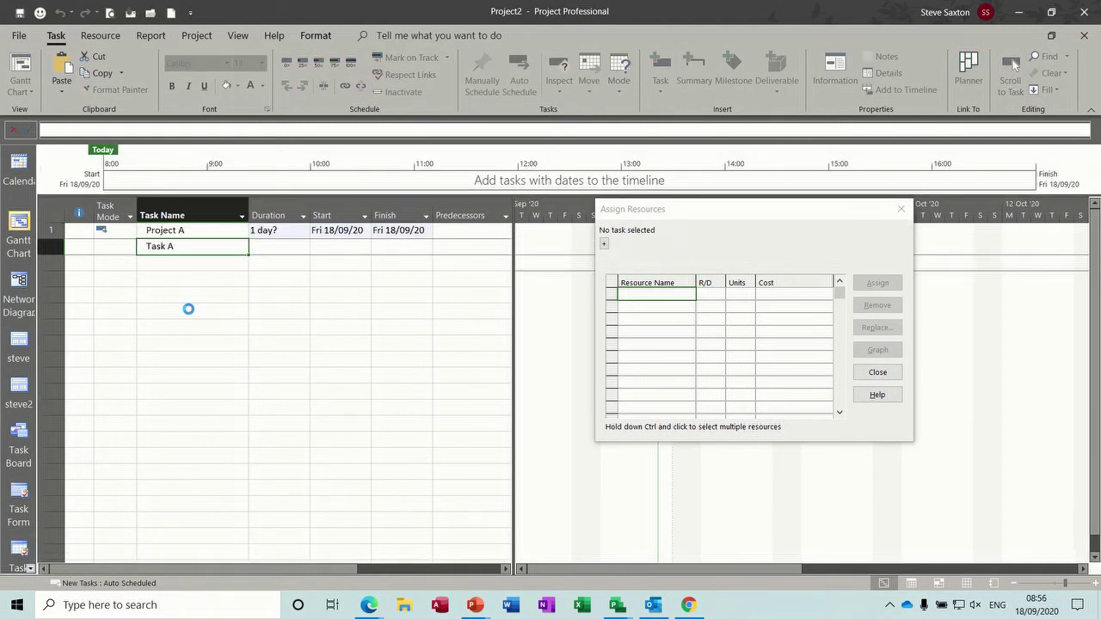
pyautogui.press('Return')
pyautogui.write('Task B')
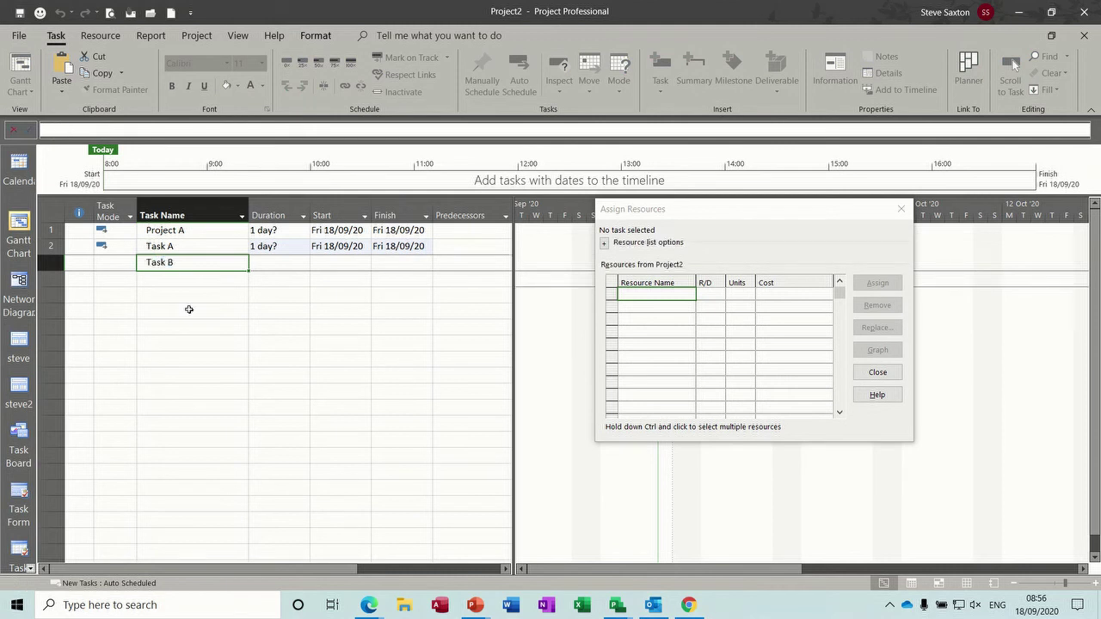
# - Indent Task A and Task B to make them subtasks of Project A
pyautogui.click(186, 247)
pyautogui.moveTo(184, 247); pyautogui.dragTo(186, 260)
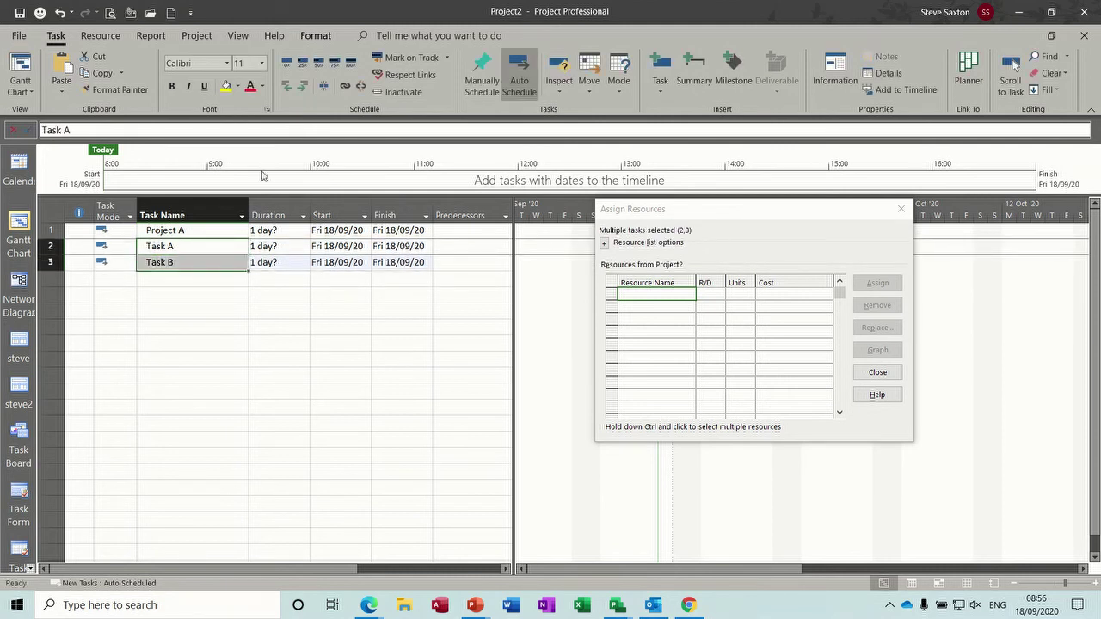
pyautogui.click(302, 86)
# - Set the duration of Task A to 23 days and the duration of Task B to 34 days
pyautogui.click(261, 249)
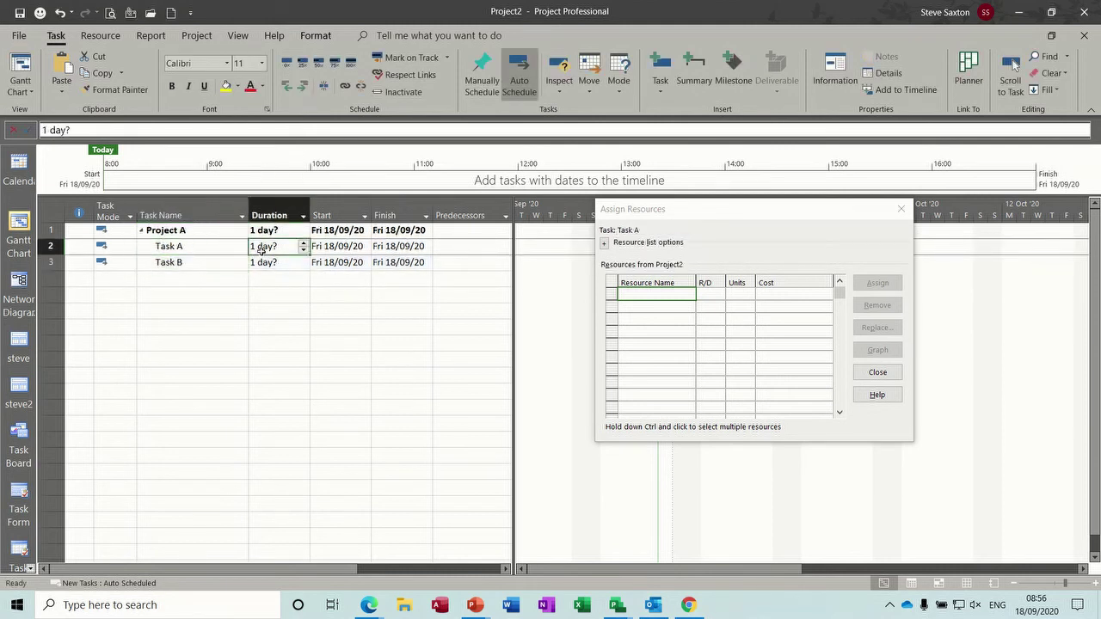
pyautogui.write('23')
pyautogui.press('Return')
pyautogui.write('34')
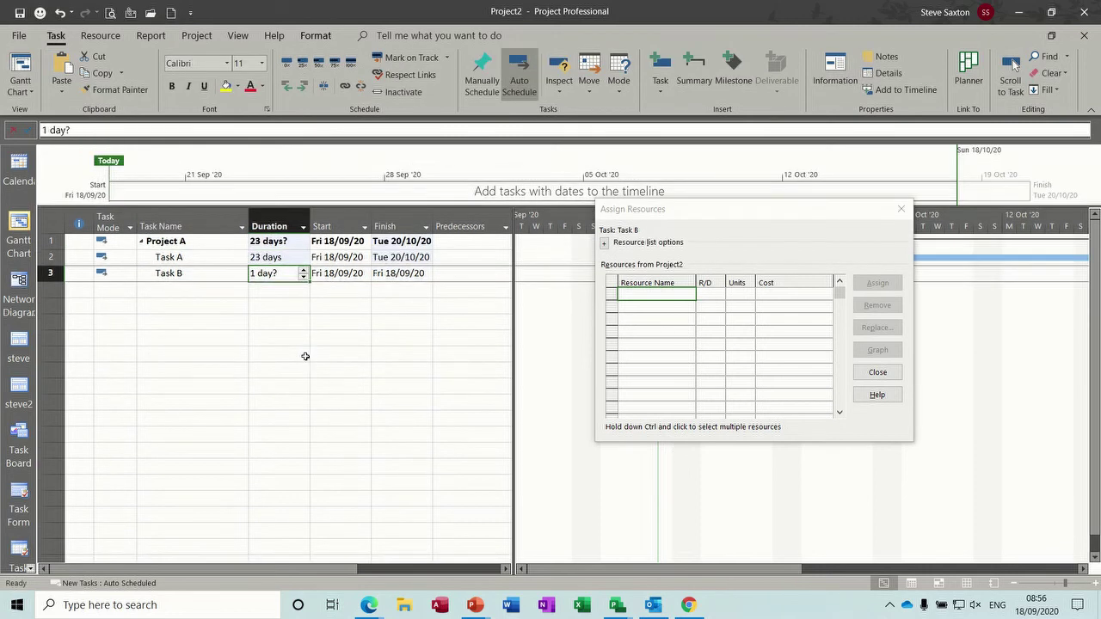
pyautogui.press('Return')
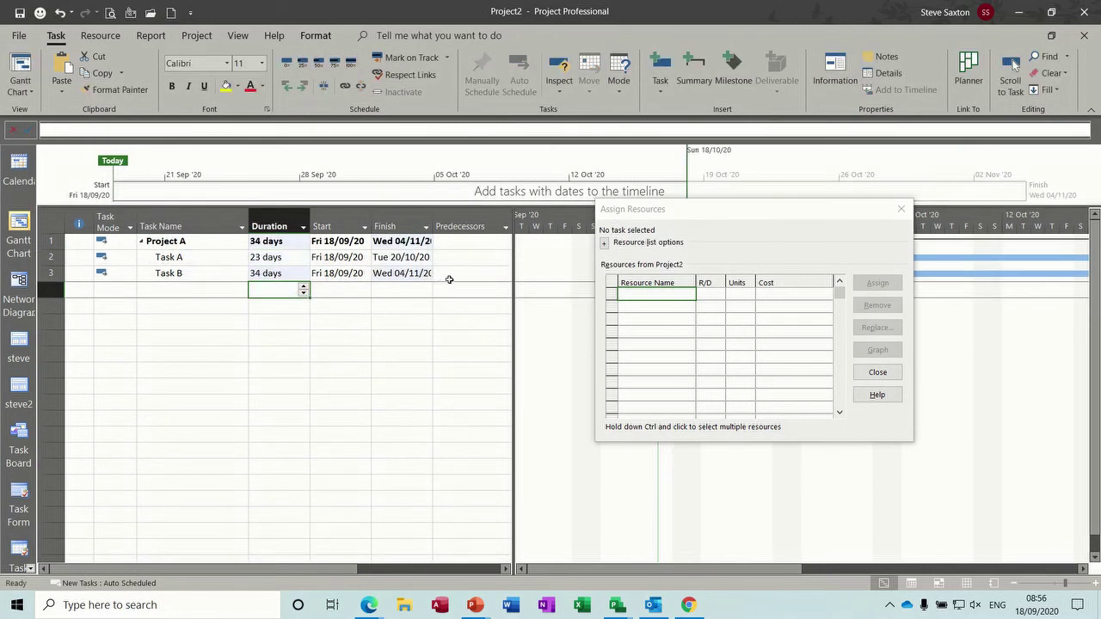
# - Link Task B to Task A by entering 2 as its predecessor
pyautogui.click(448, 275)
pyautogui.write('2')
pyautogui.click(253, 303)
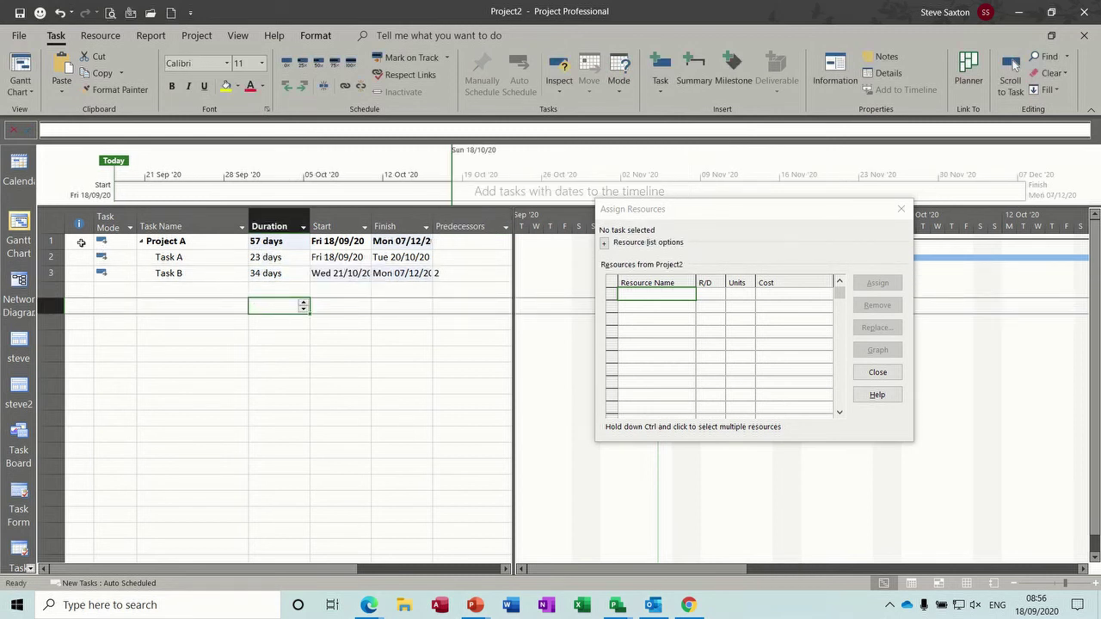
# - Set the duration of the summary task Project A to 44 days
pyautogui.click(50, 241)
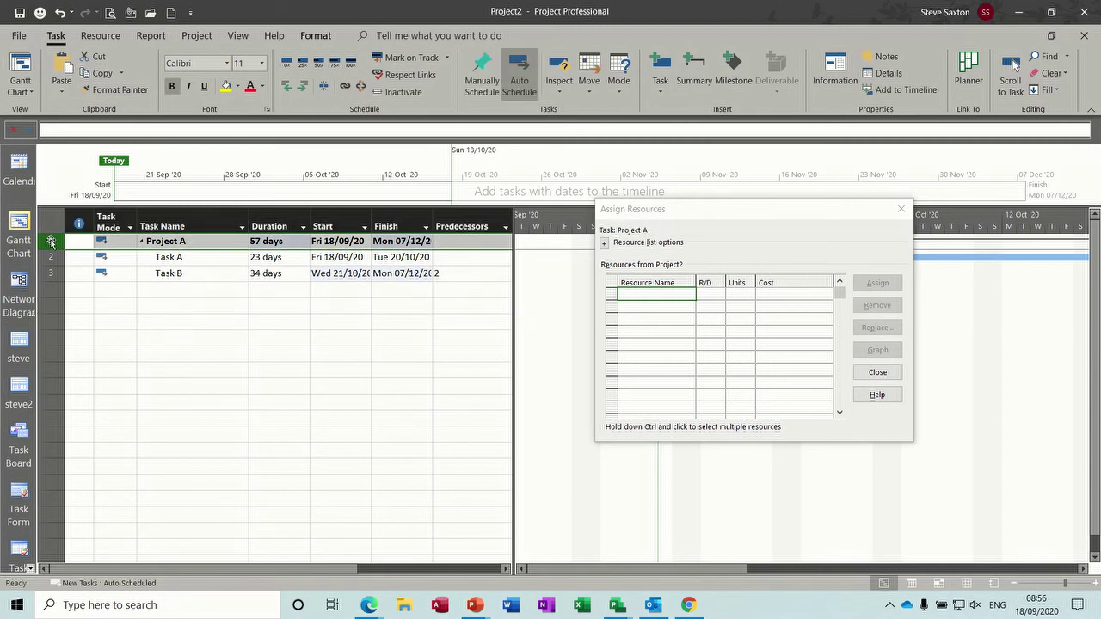
pyautogui.click(114, 244)
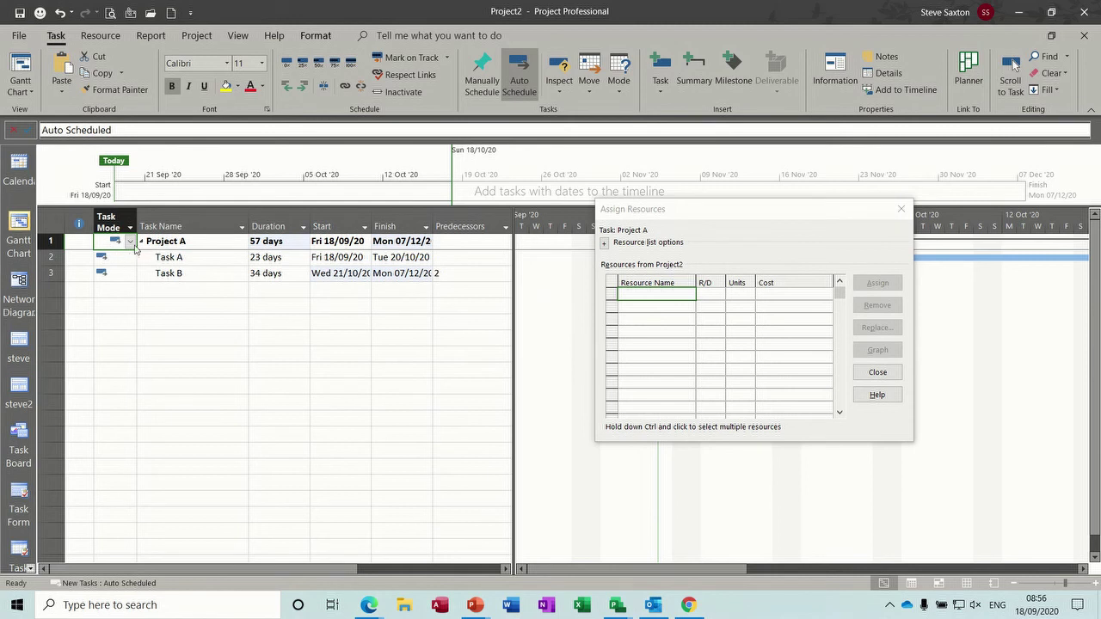
pyautogui.click(263, 241)
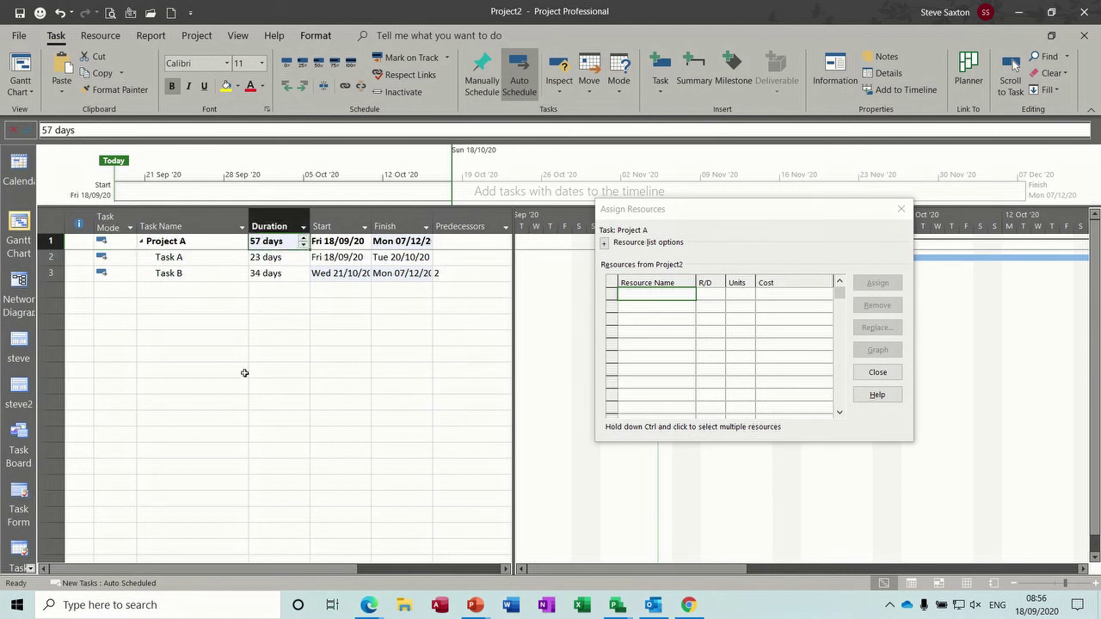
pyautogui.write('44')
pyautogui.press('Return')
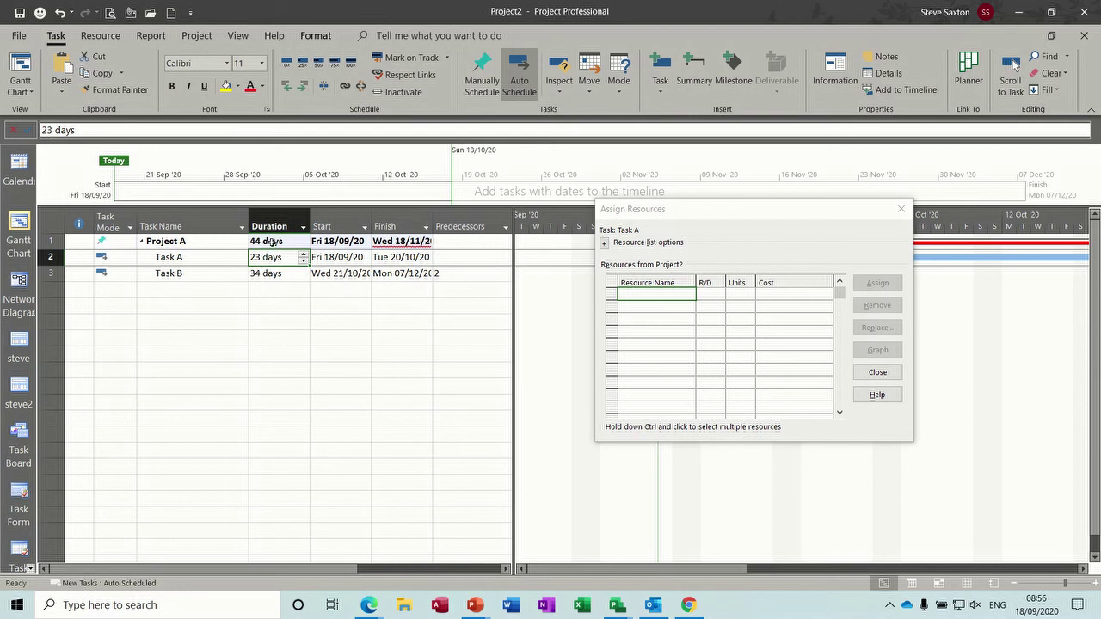
# - Set the task mode of the summary task Project A back to Auto Scheduled
pyautogui.click(122, 242)
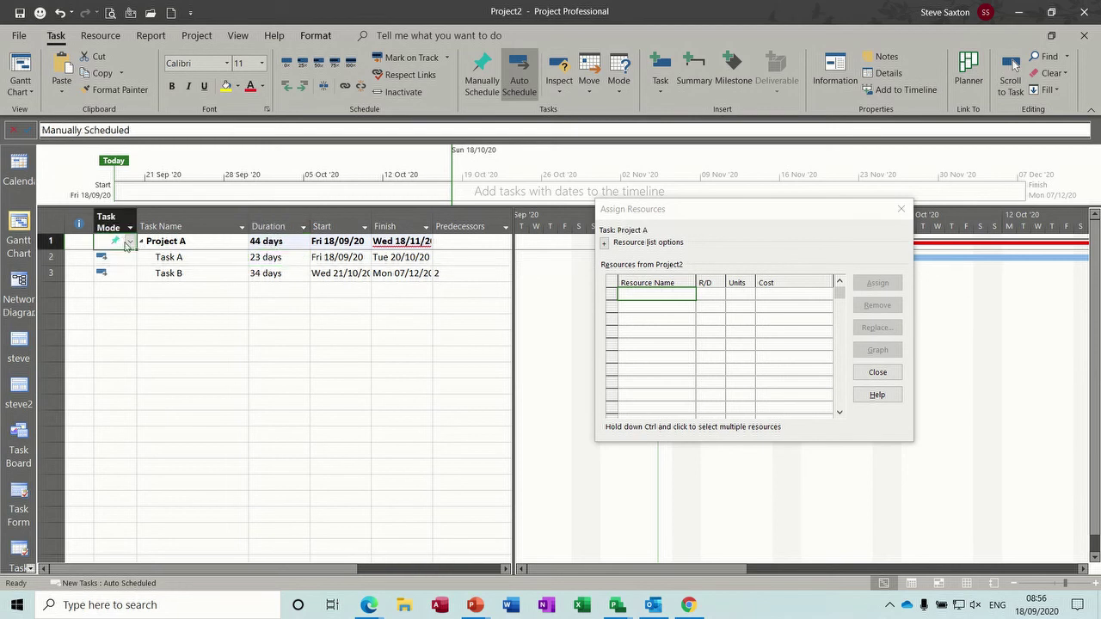
pyautogui.click(127, 243)
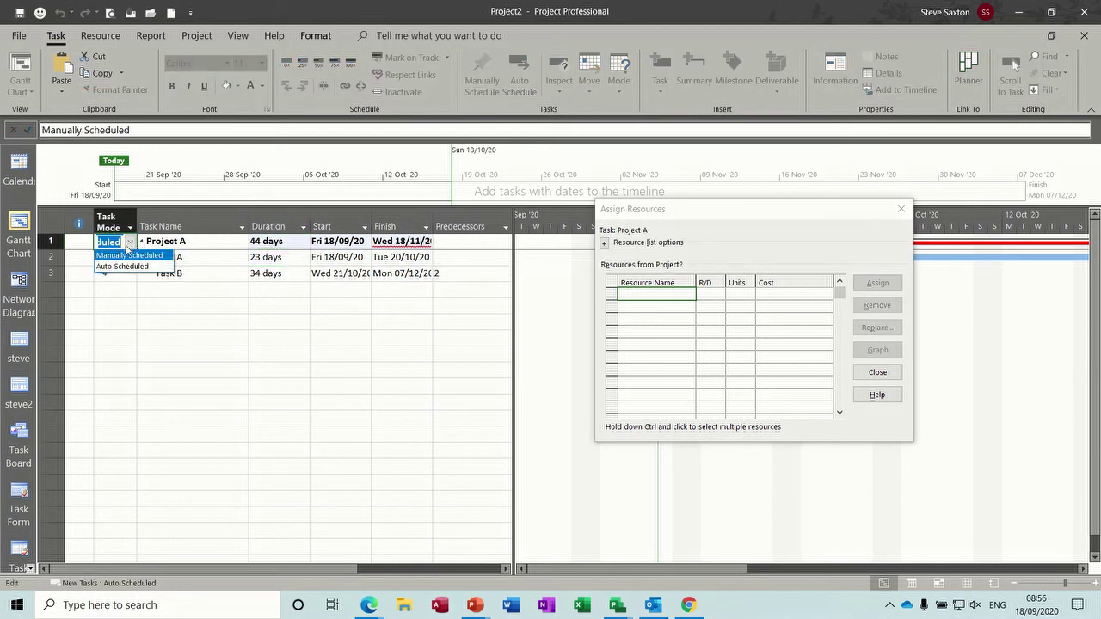
pyautogui.click(120, 267)
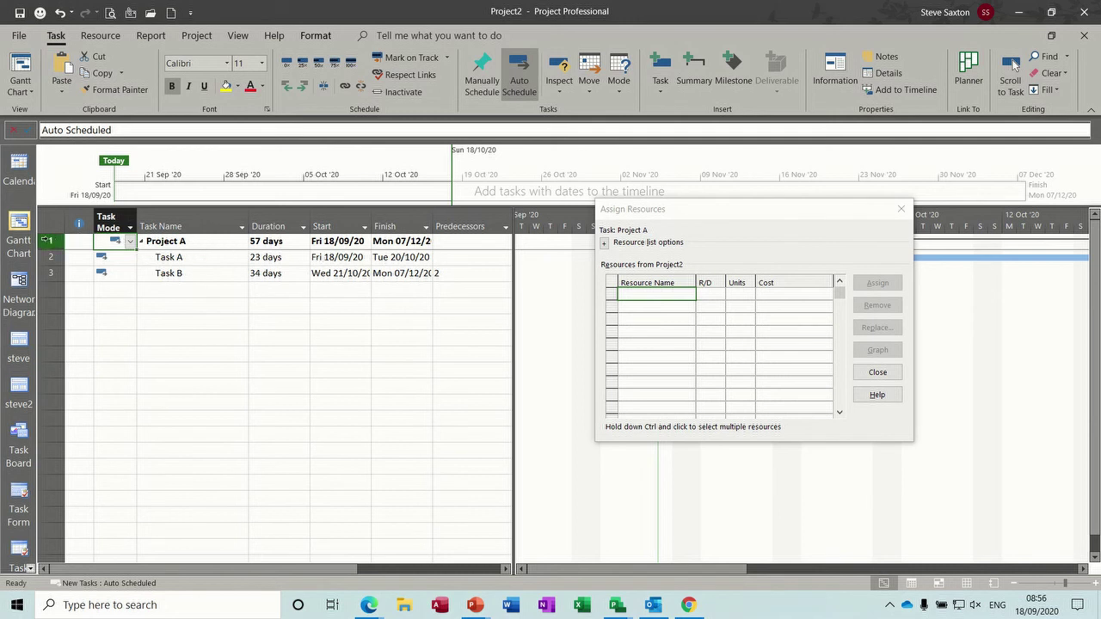
# - Select the Project A summary row and switch back to the Project1 plan
pyautogui.click(48, 241)
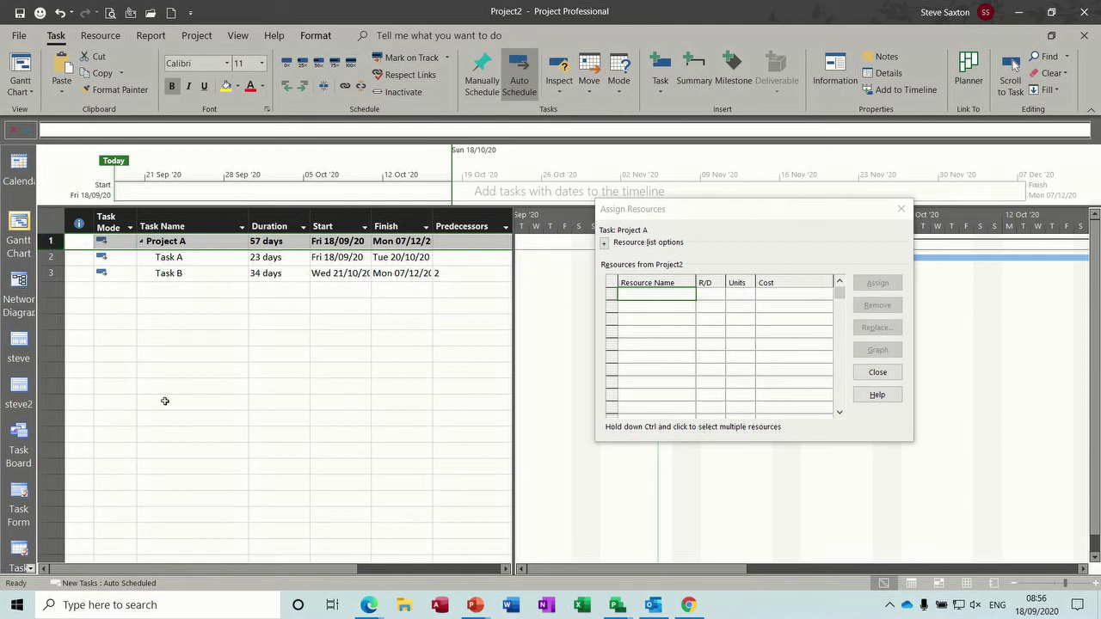
pyautogui.click(617, 604)
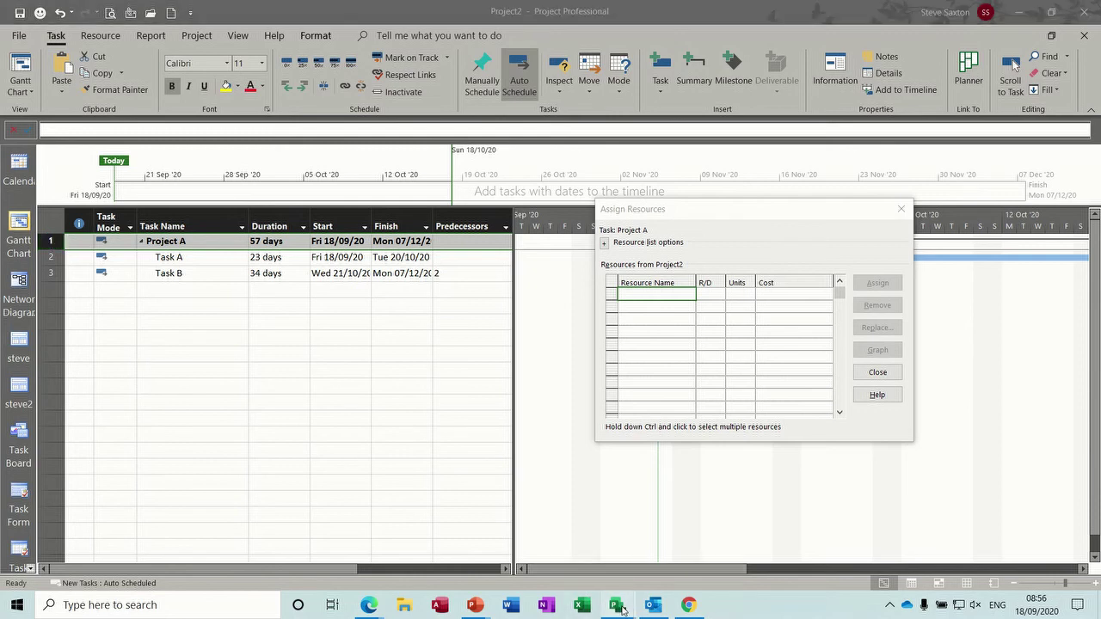
pyautogui.click(609, 561)
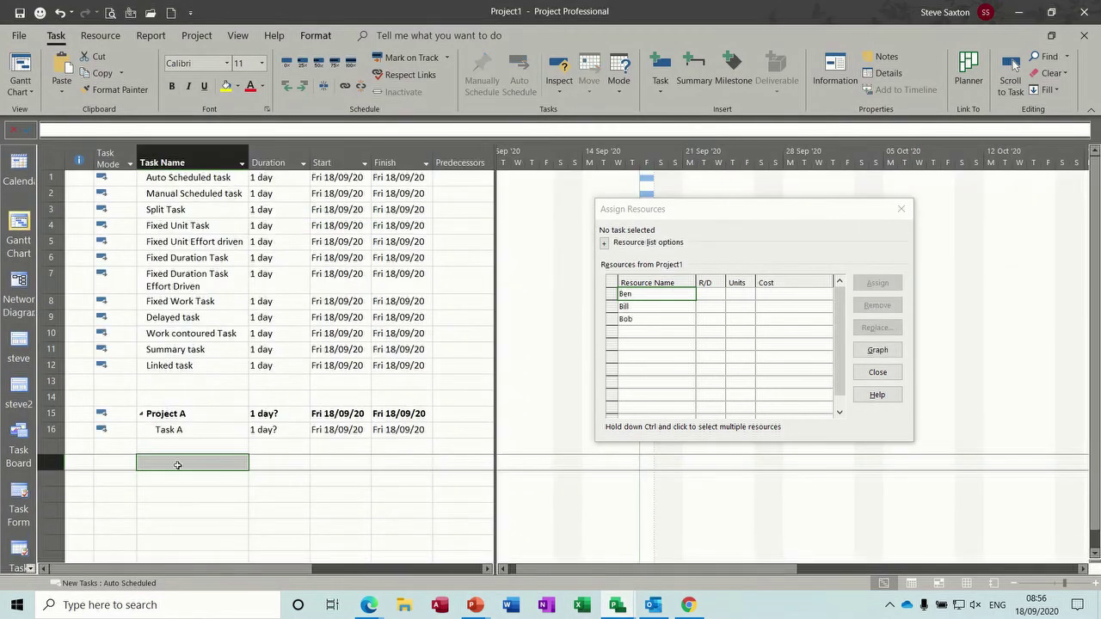
# - Paste the copied Project A summary row as a text data link into the blank row 18 below Task A
pyautogui.click(48, 463)
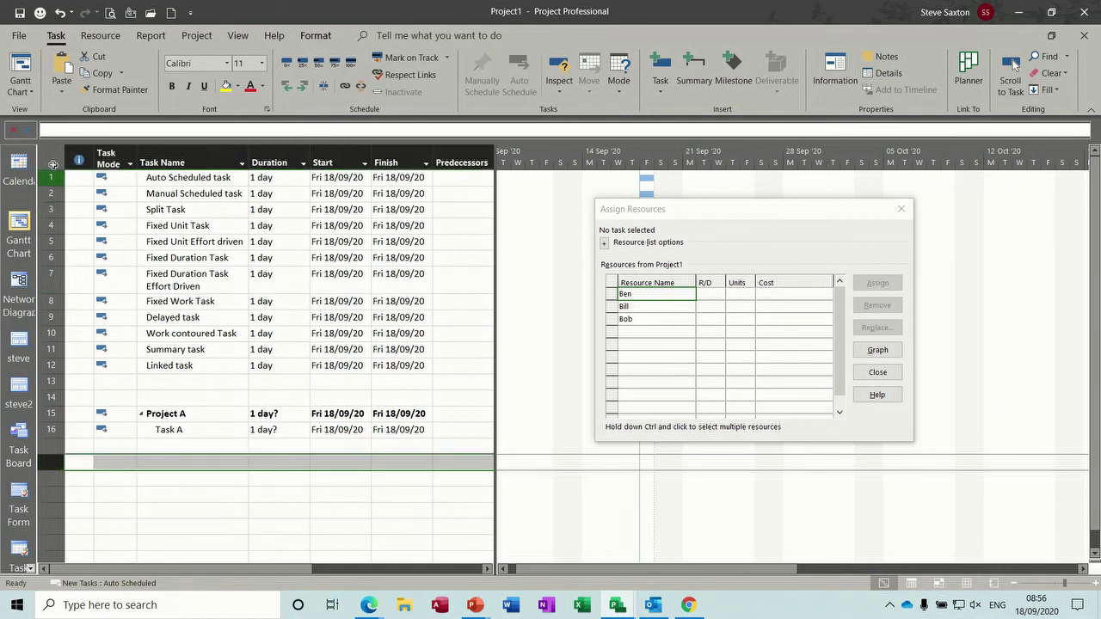
pyautogui.click(65, 93)
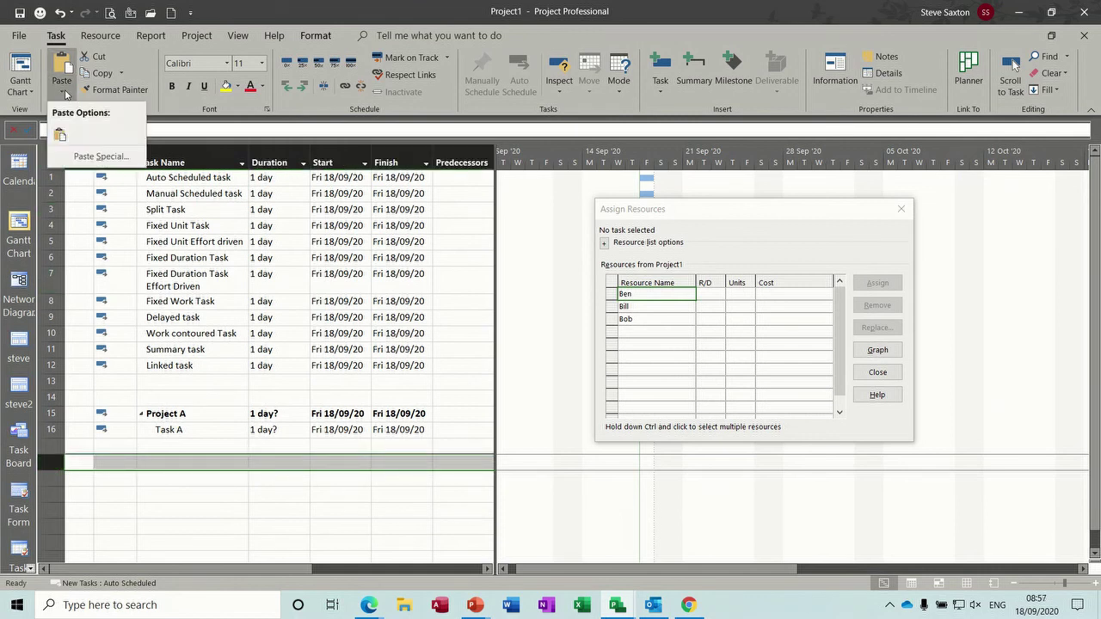
pyautogui.click(84, 157)
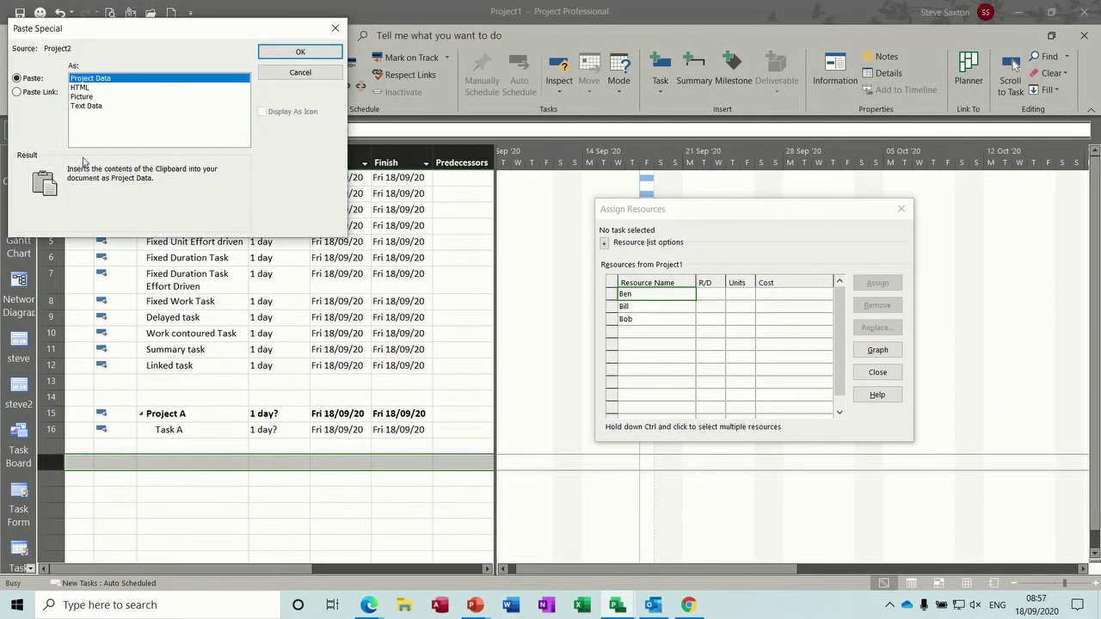
pyautogui.click(35, 92)
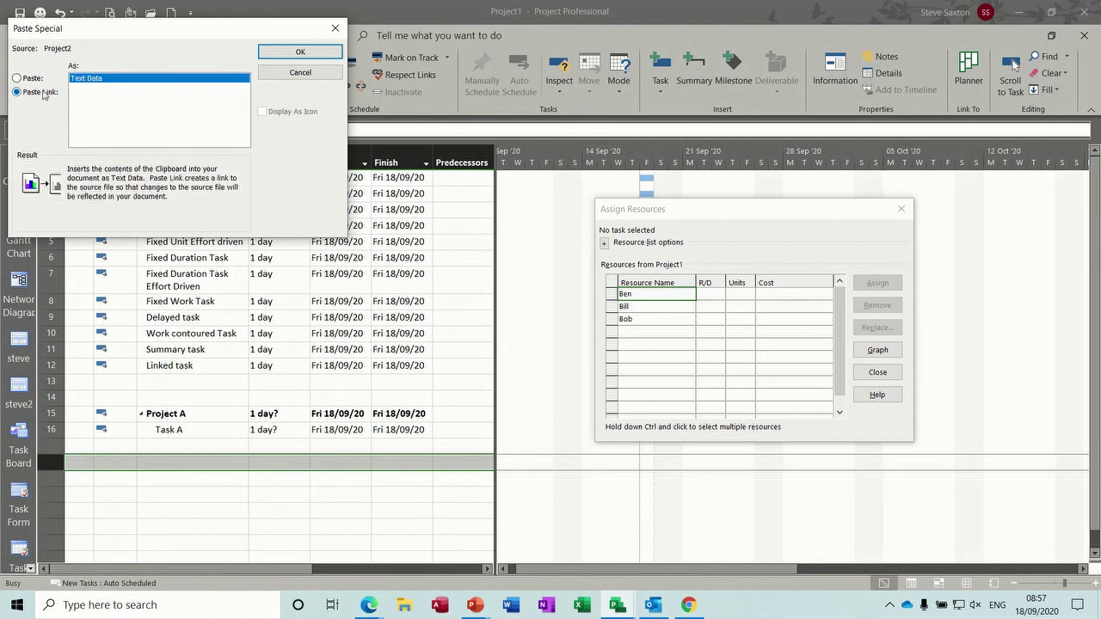
pyautogui.click(270, 52)
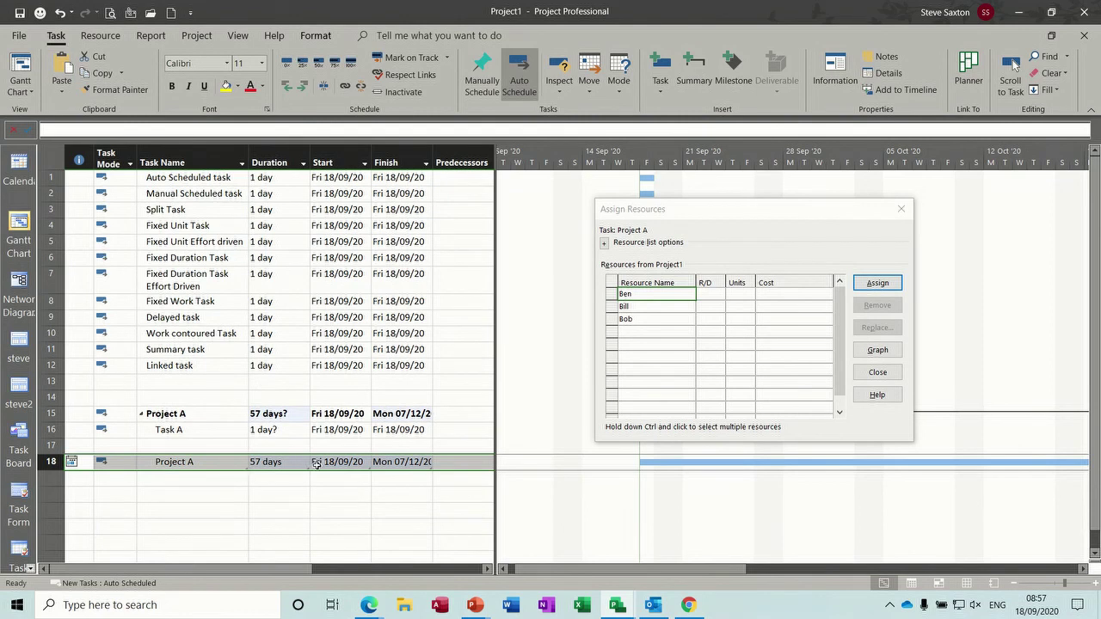
# - Switch to the Project2 plan and set the duration of Task B to 55 days
pyautogui.click(616, 605)
pyautogui.click(671, 557)
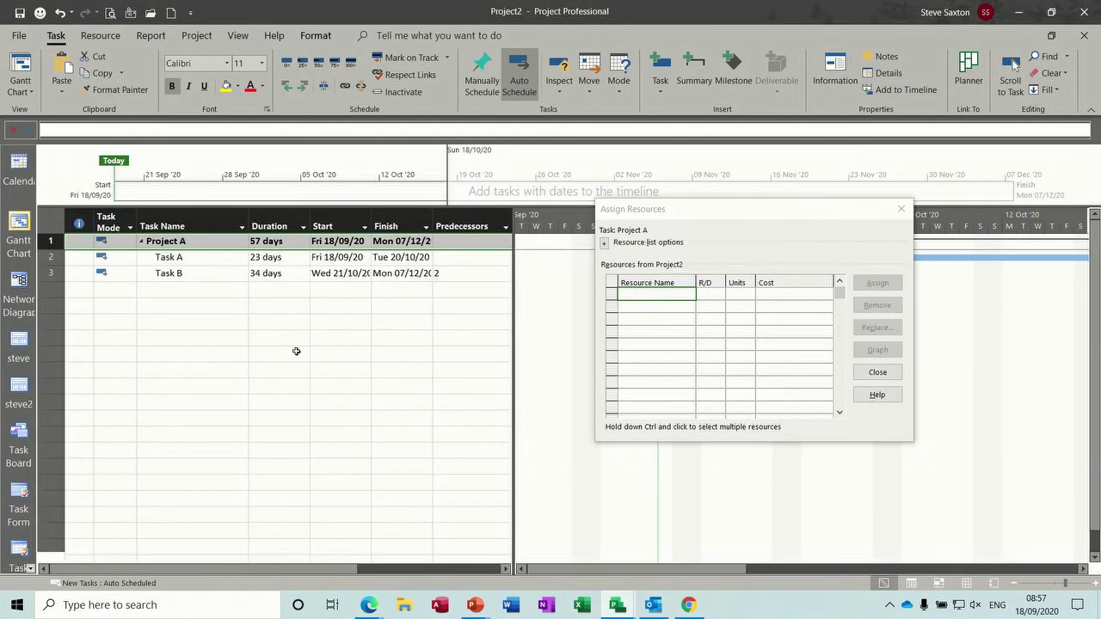
pyautogui.click(268, 274)
pyautogui.write('34 days')
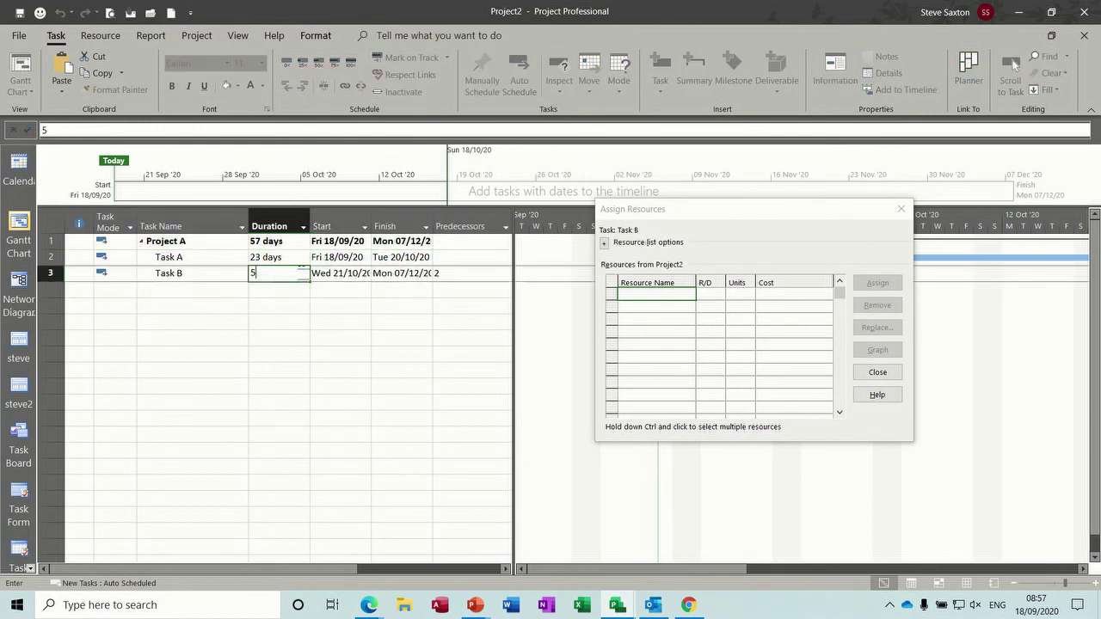
pyautogui.write('55')
pyautogui.press('Return')
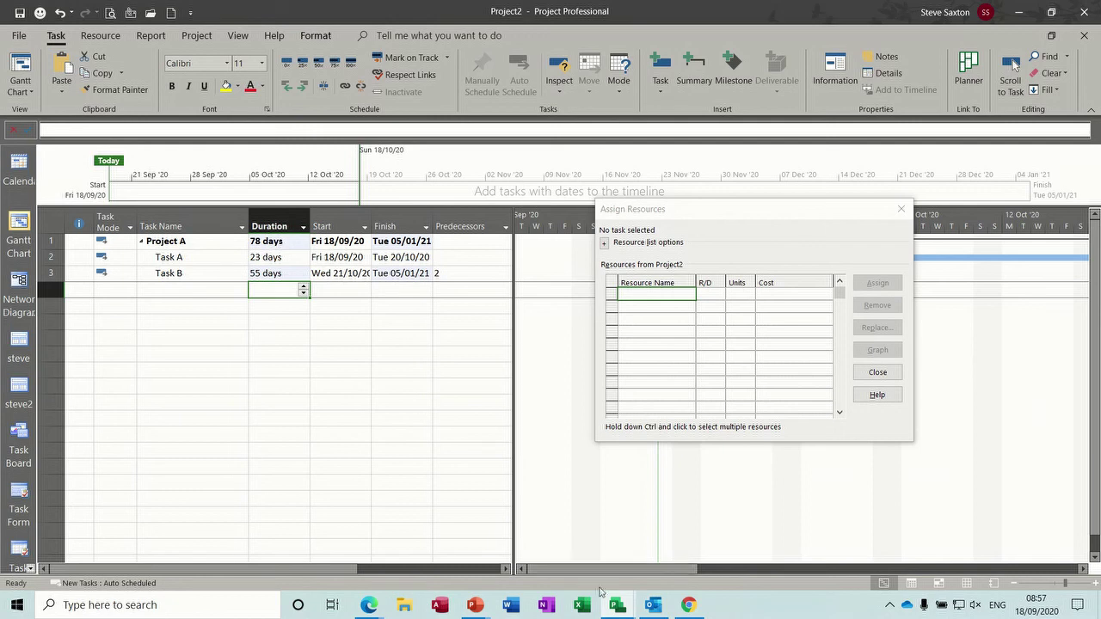
# - Return to the Project1 plan holding the linked Project A task and close the Assign Resources dialog
pyautogui.moveTo(617, 606)
pyautogui.click(540, 537)
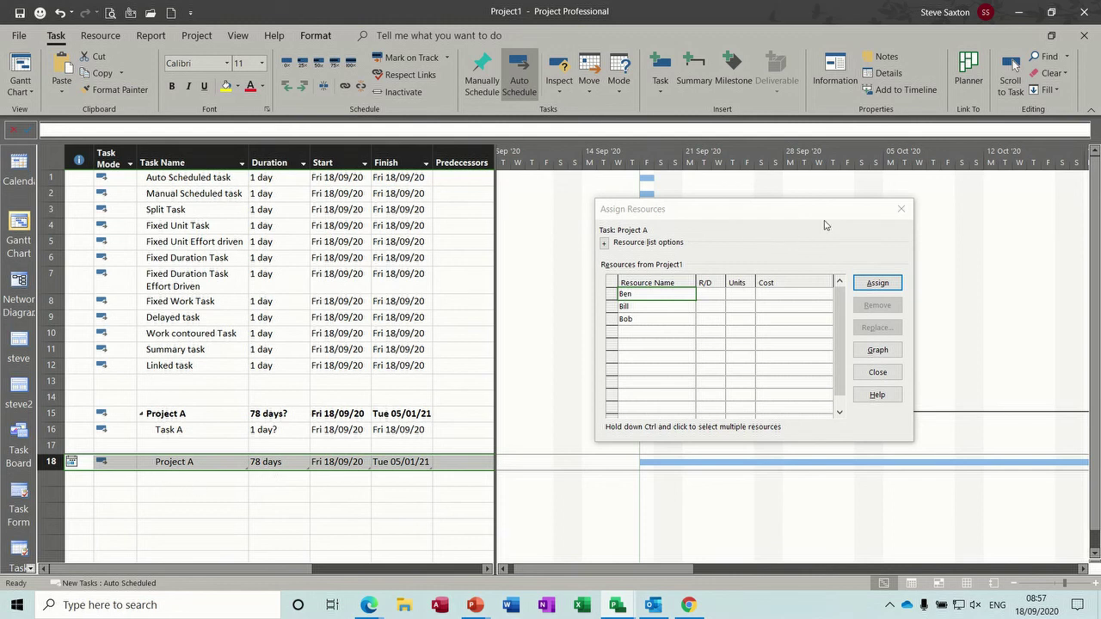
pyautogui.click(901, 209)
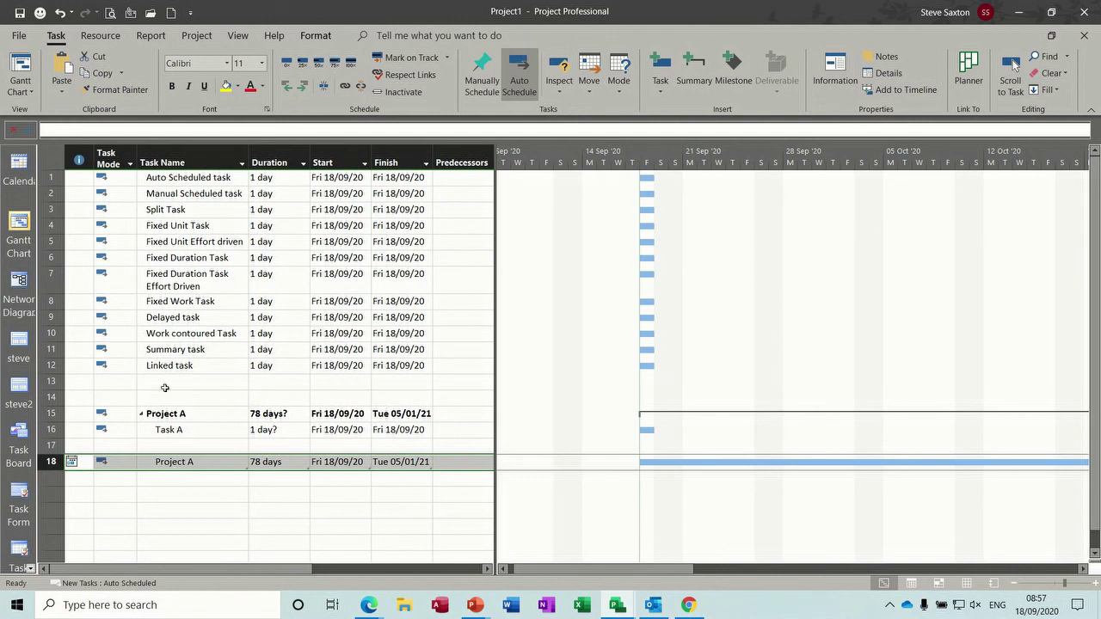
pyautogui.click(150, 366)
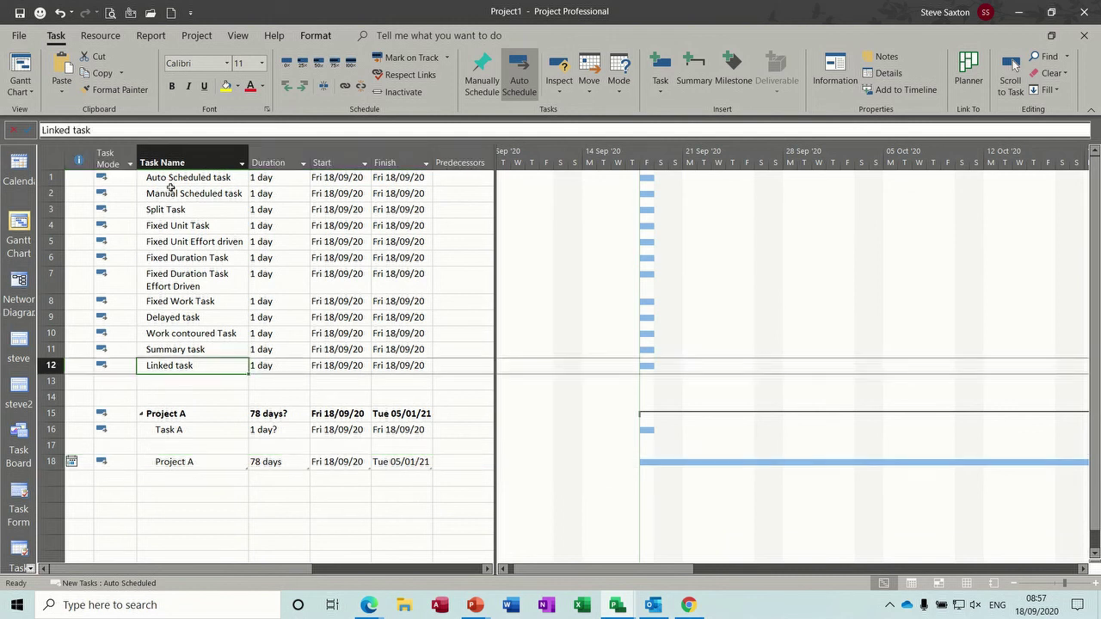
pyautogui.moveTo(168, 178); pyautogui.dragTo(168, 365)
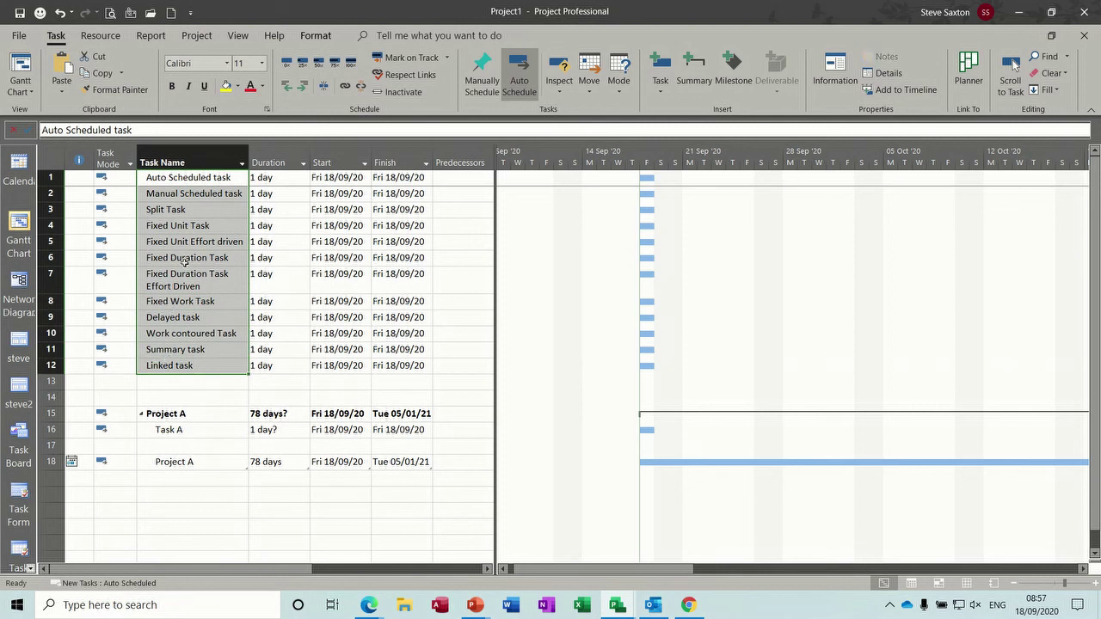
pyautogui.click(175, 226)
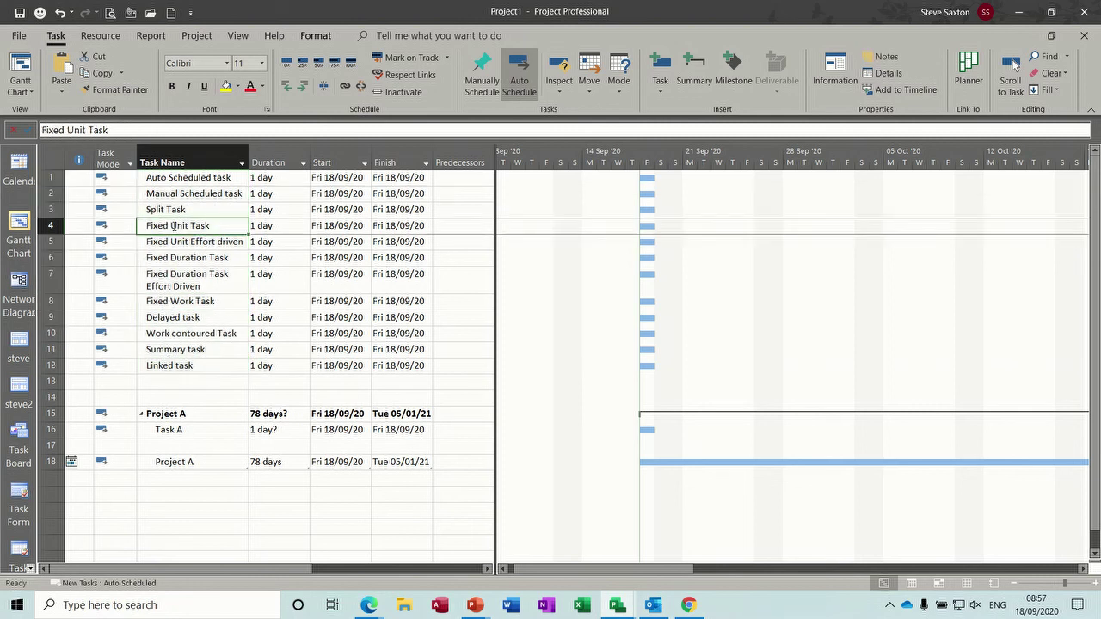